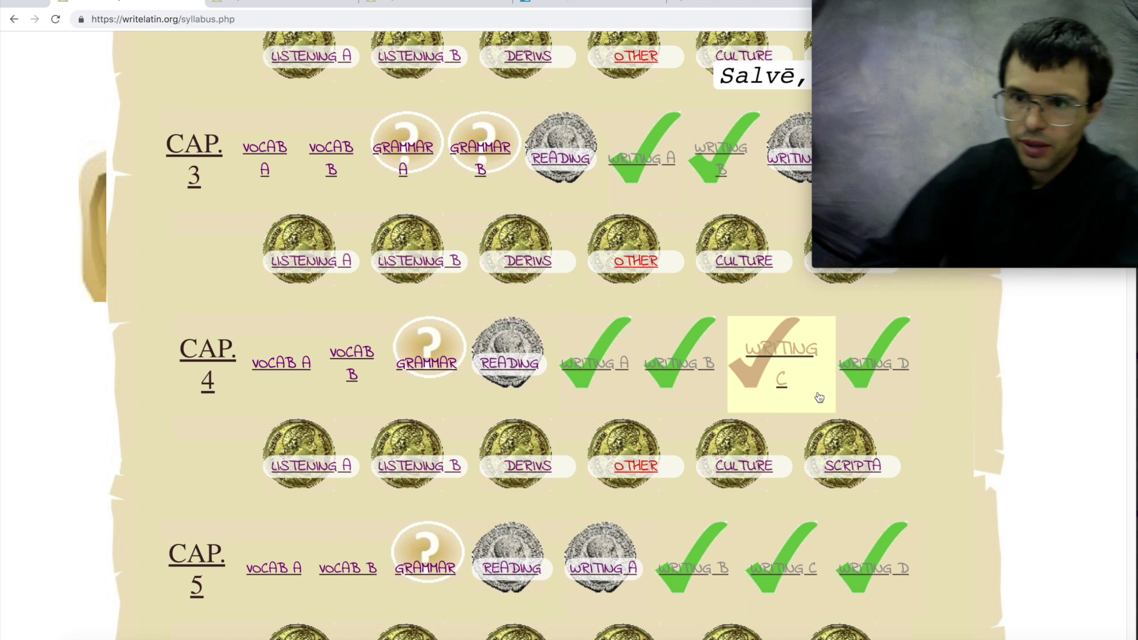
- Scroll to the top of the syllabus and open the COMPUTER SKILLS link under Cap. 0
scroll(833, 406, up, 10)
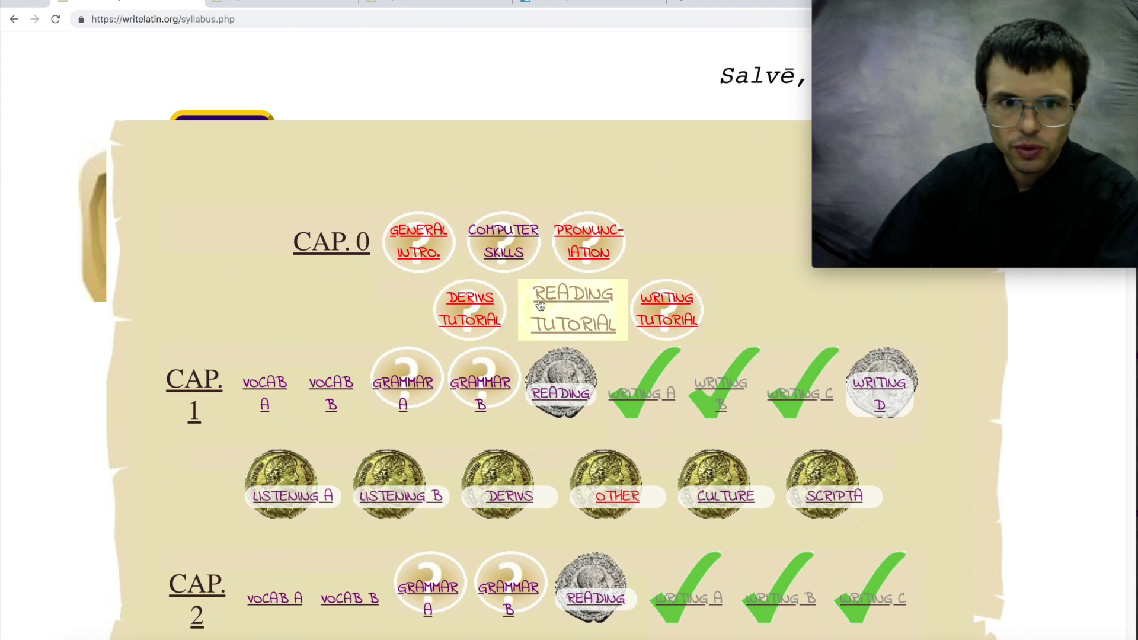
click(520, 249)
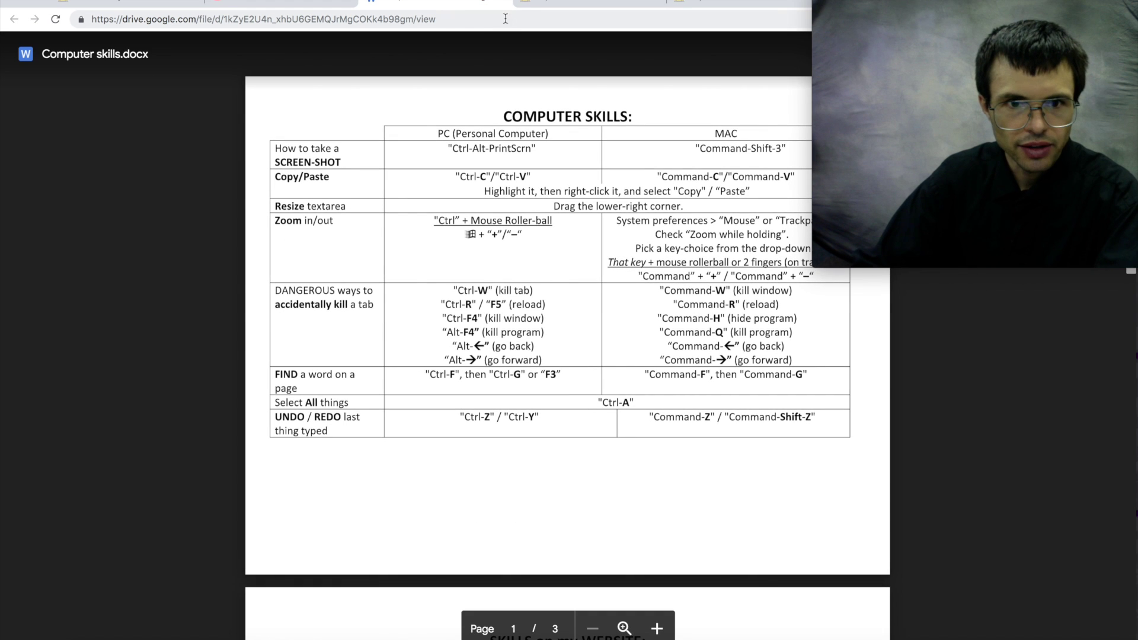
- Close the Drive tab, pause the Key Computer Skills video, and expand its description to show the PC and Mac macron links
click(503, 3)
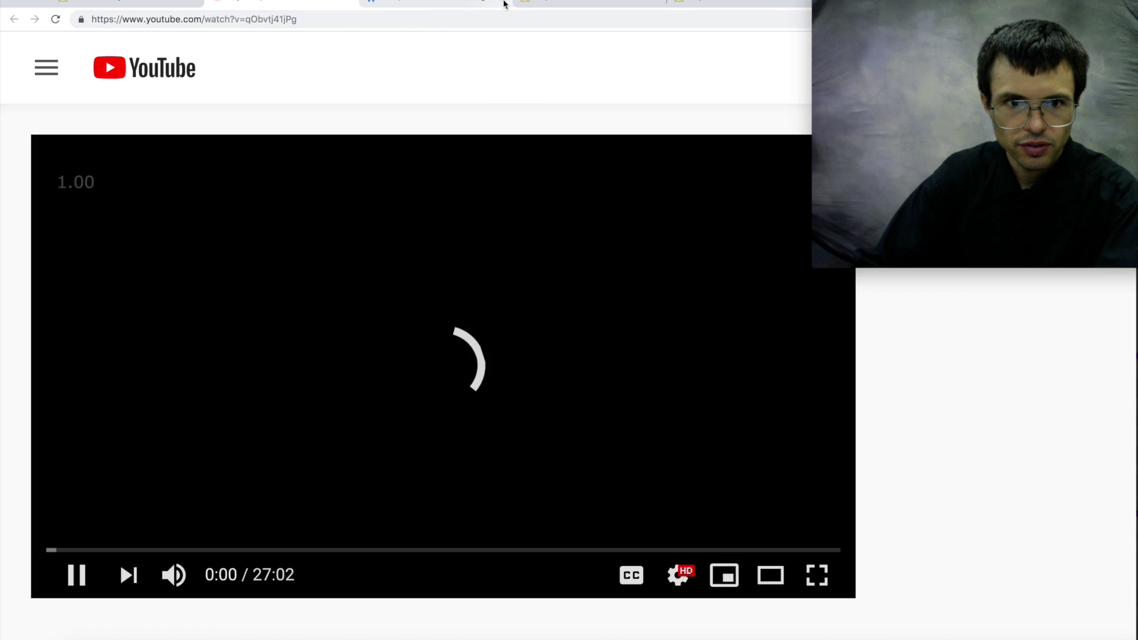
click(329, 454)
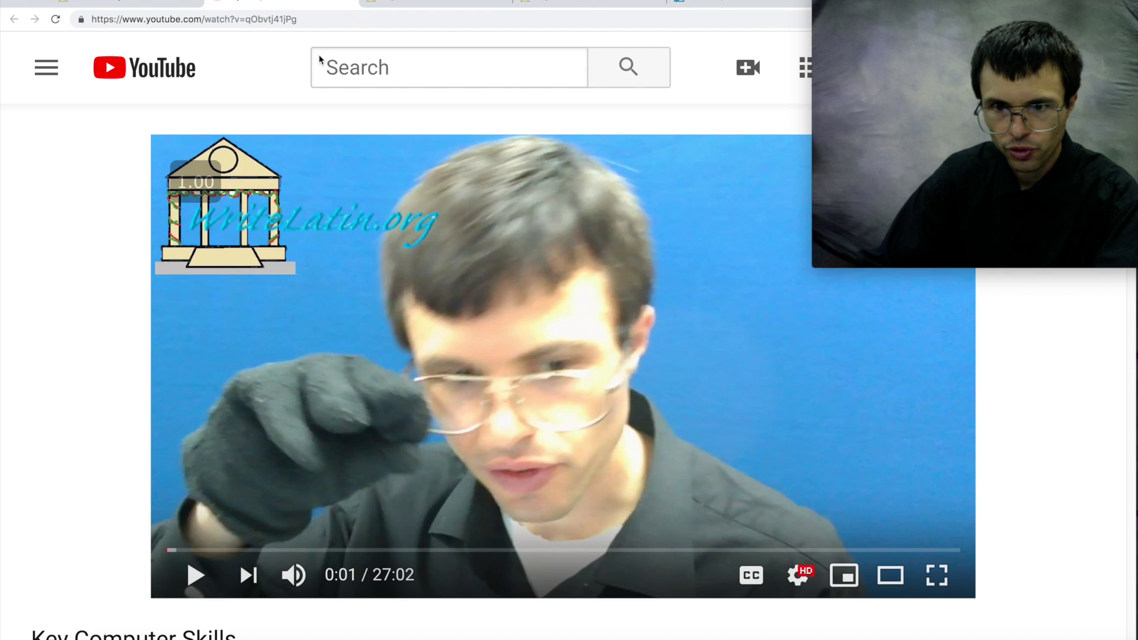
scroll(286, 174, down, 10)
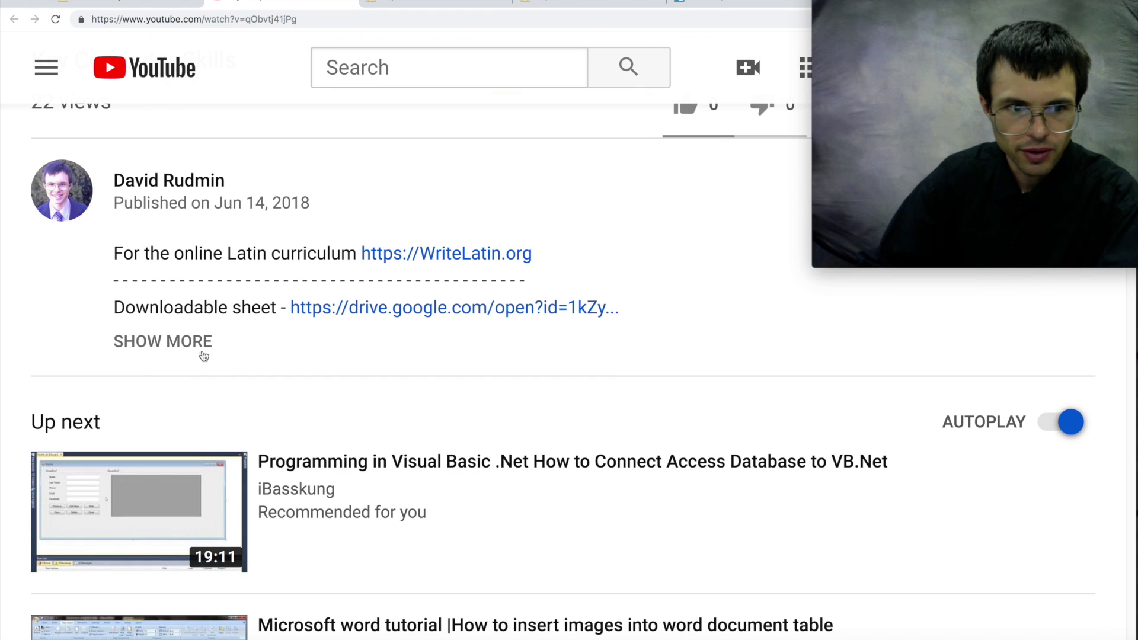
click(153, 344)
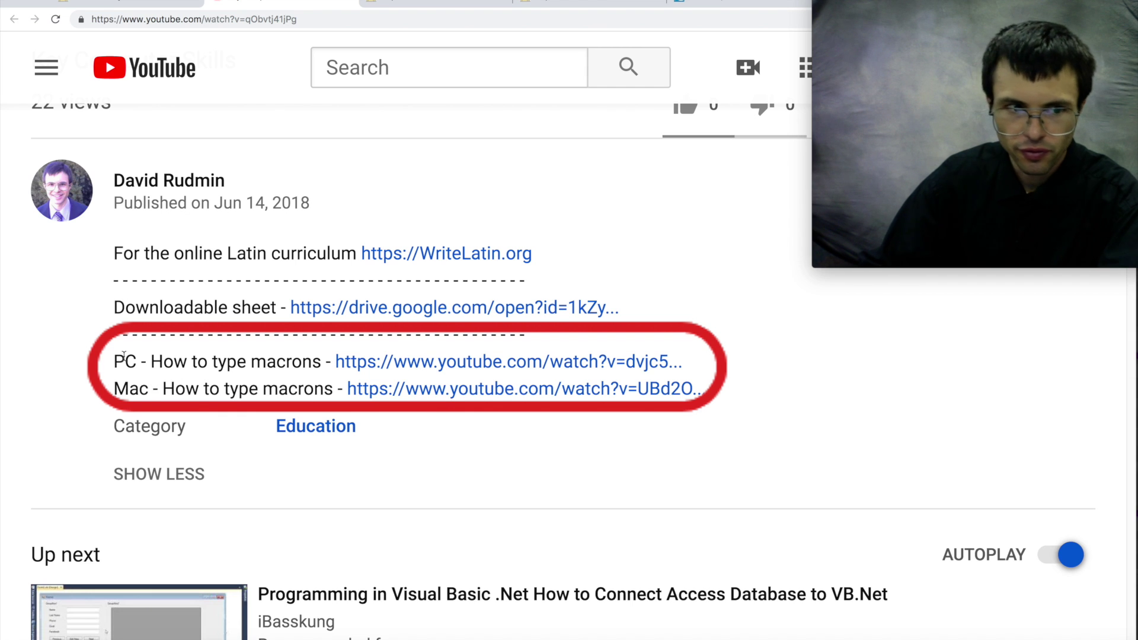
drag(123, 355, 660, 387)
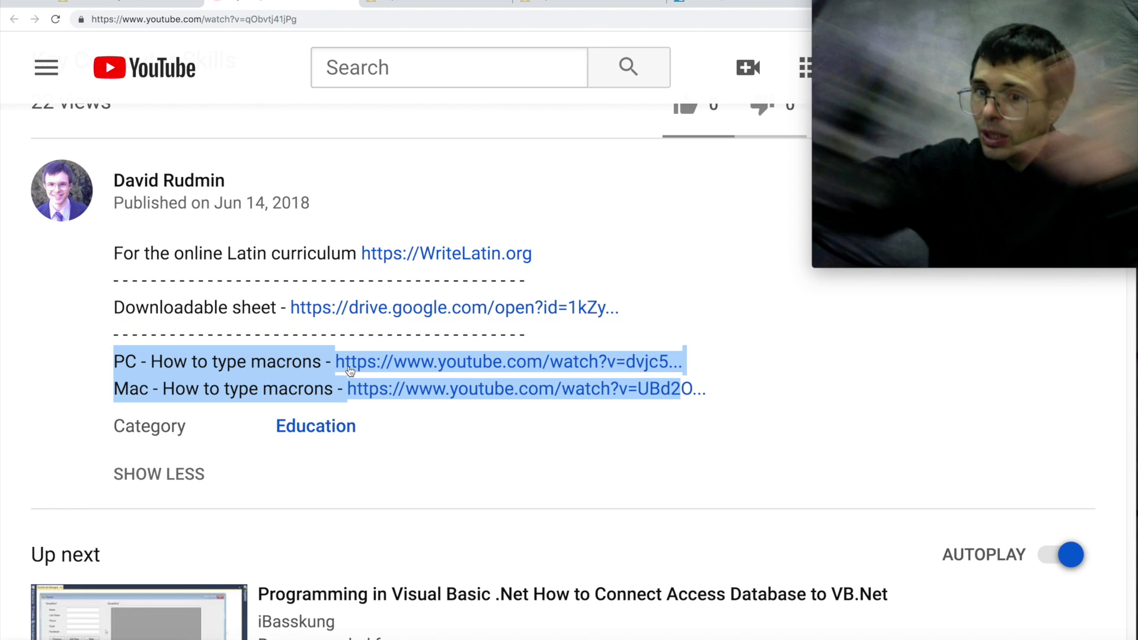
click(772, 393)
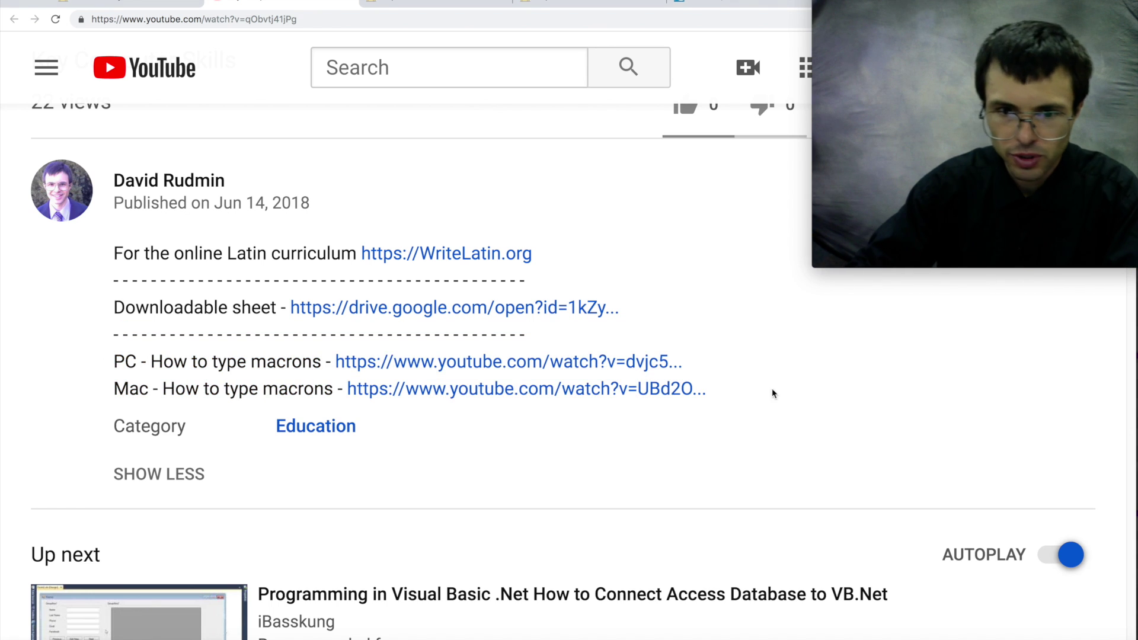
- Back on the syllabus, open the Cap. 4 SCRIPTA coin and dismiss its submission note
click(123, 5)
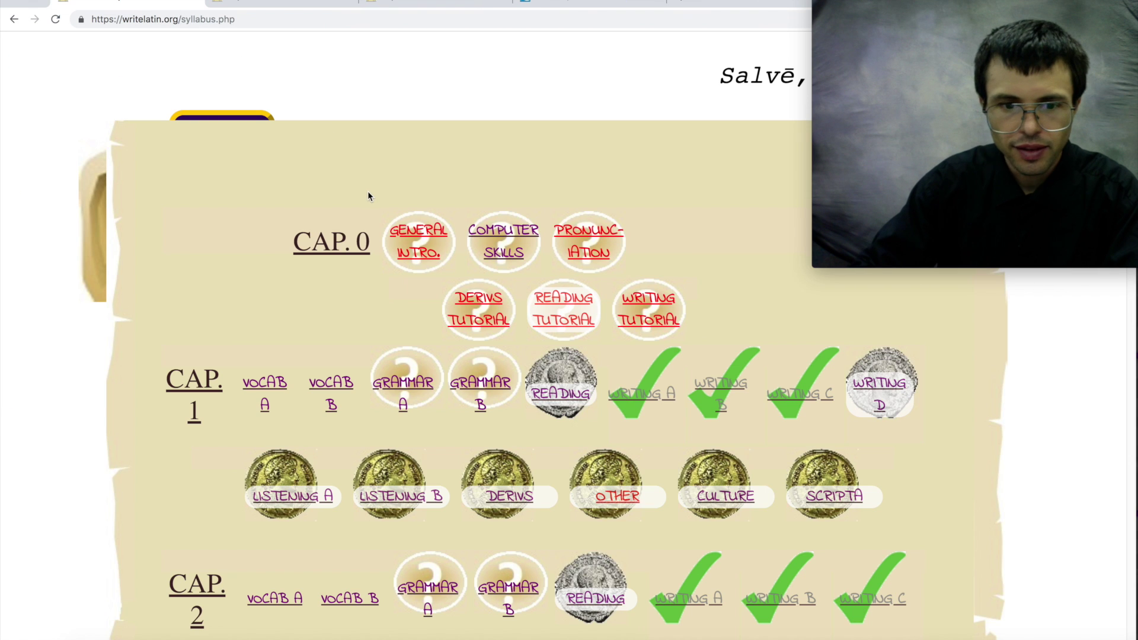
scroll(368, 195, down, 10)
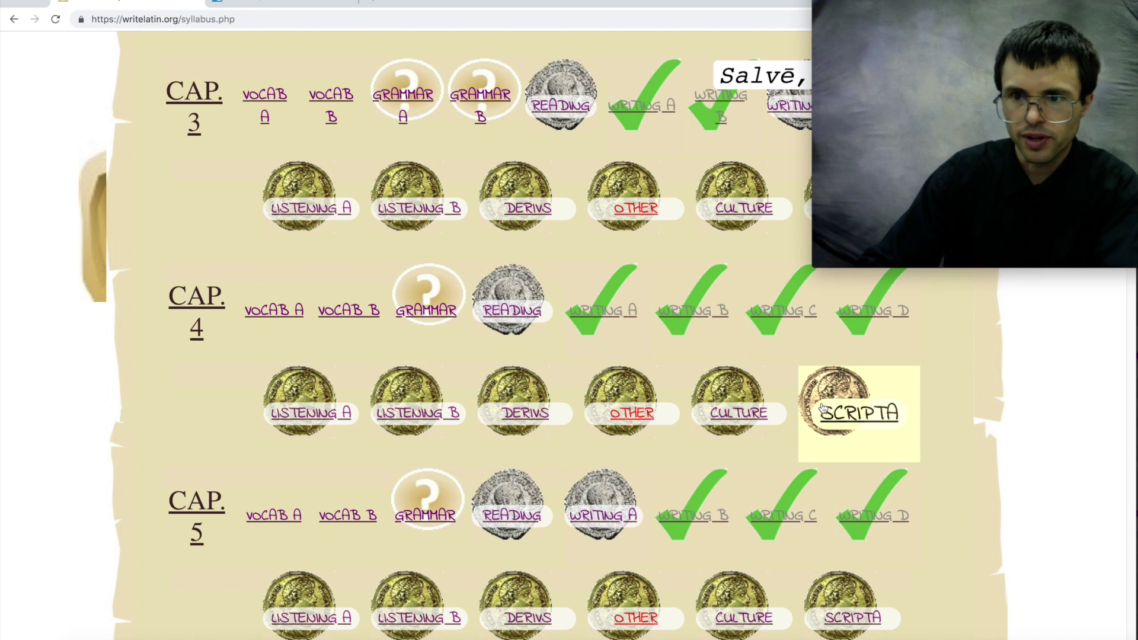
click(822, 407)
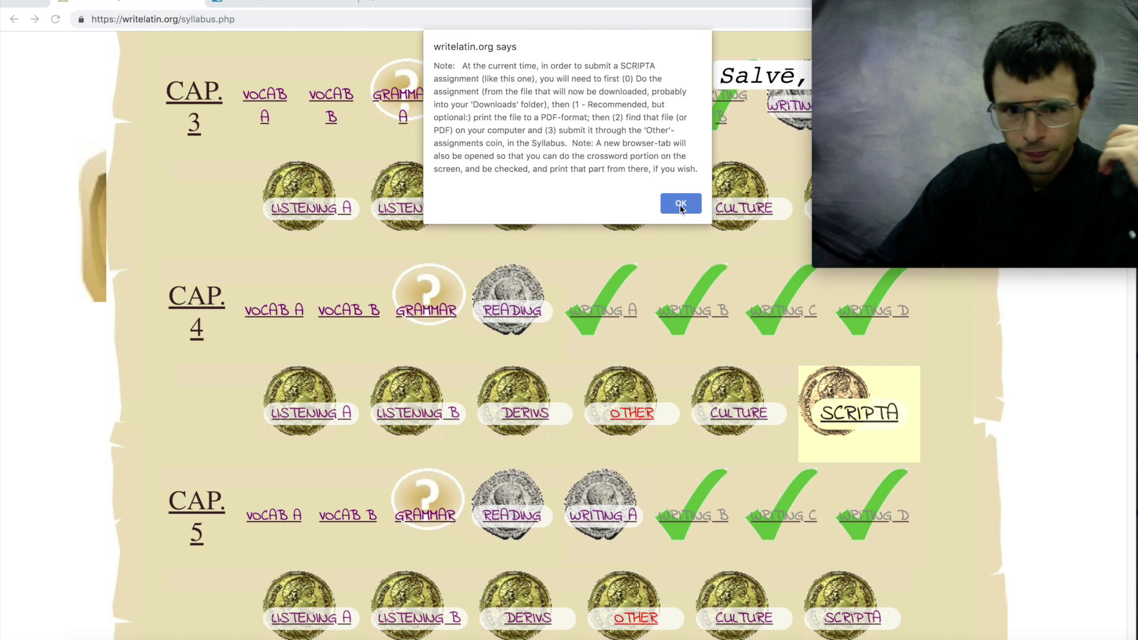
click(681, 204)
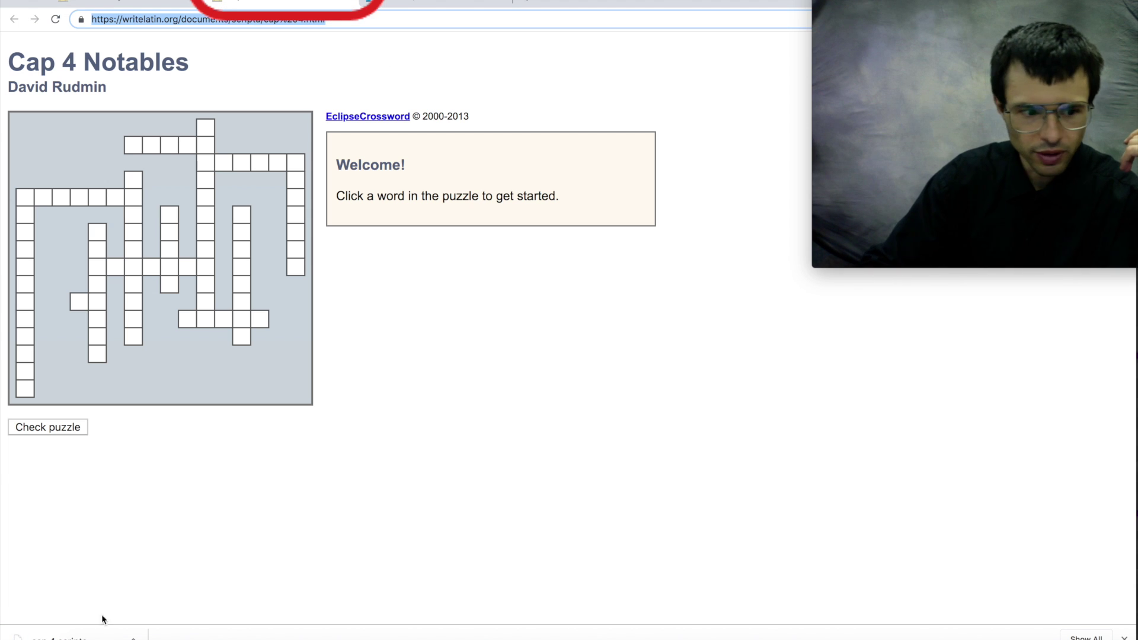
- Bring up the options menu for the downloaded Cap 4 SCRIPTA file in the download bar
click(133, 637)
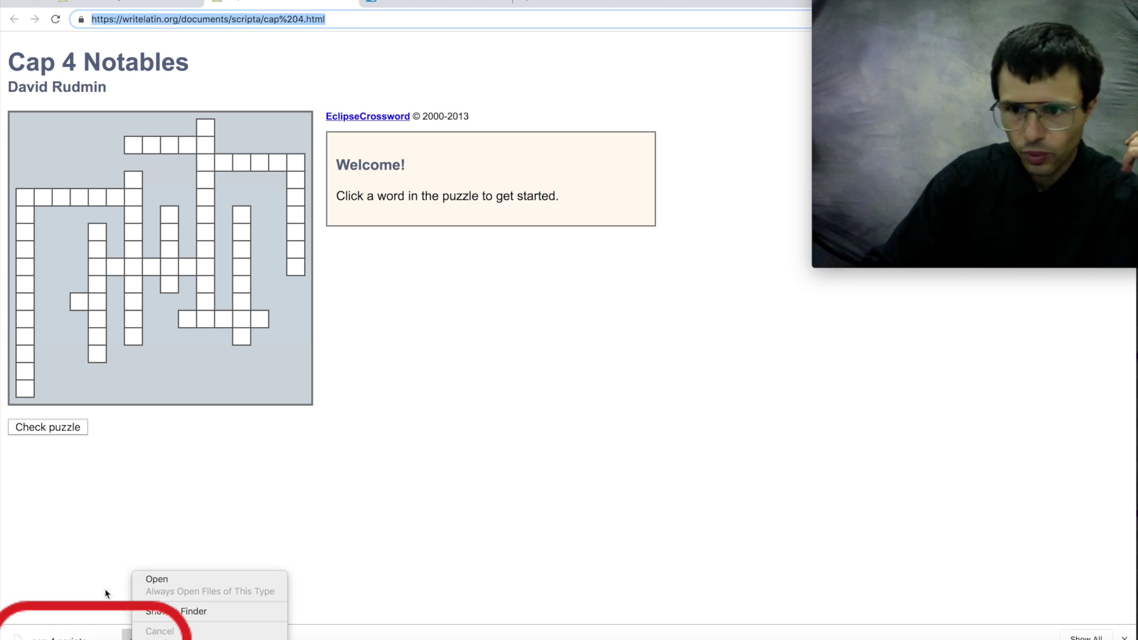
click(107, 593)
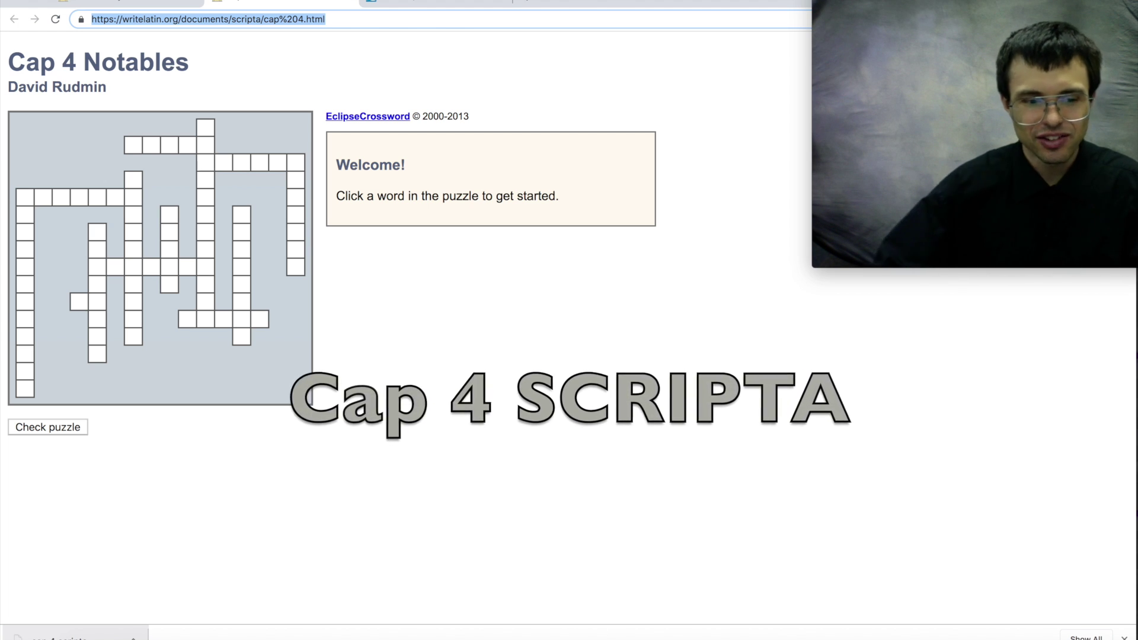
click(133, 638)
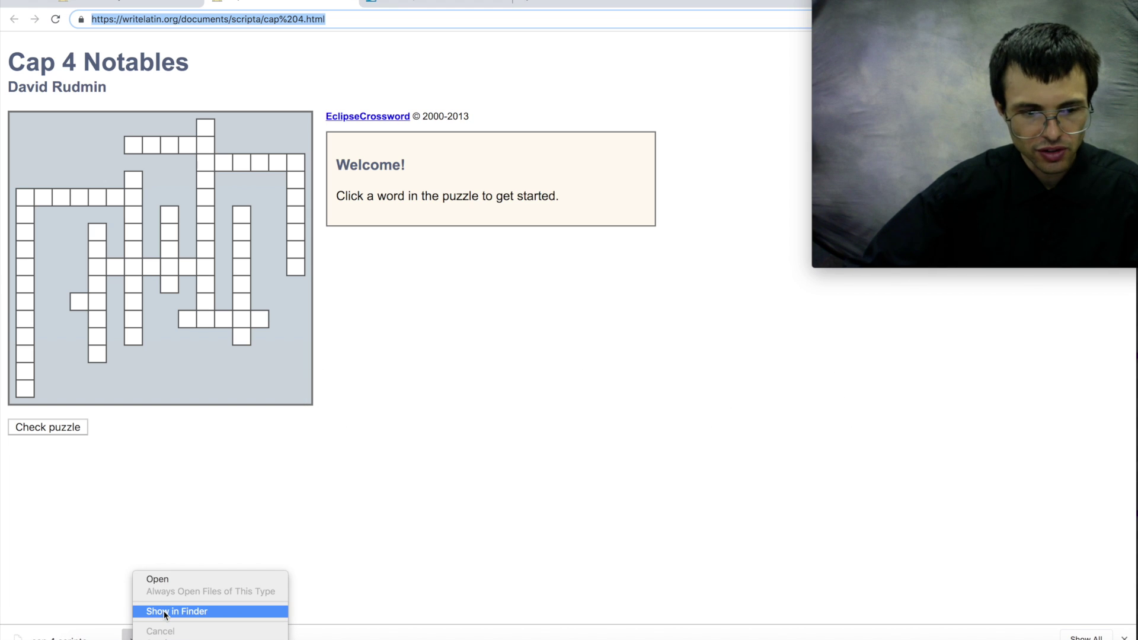
- In Finder, rename the file to 'cap 4 scripta' plus the student's name and 3, as .docx, and open it
click(164, 611)
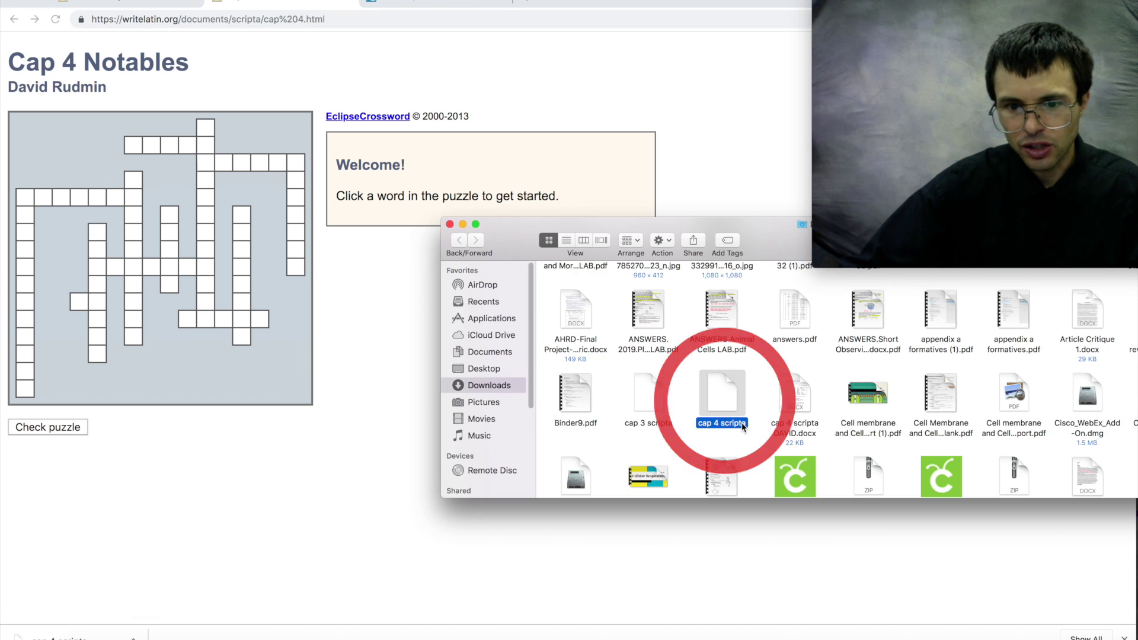
click(741, 422)
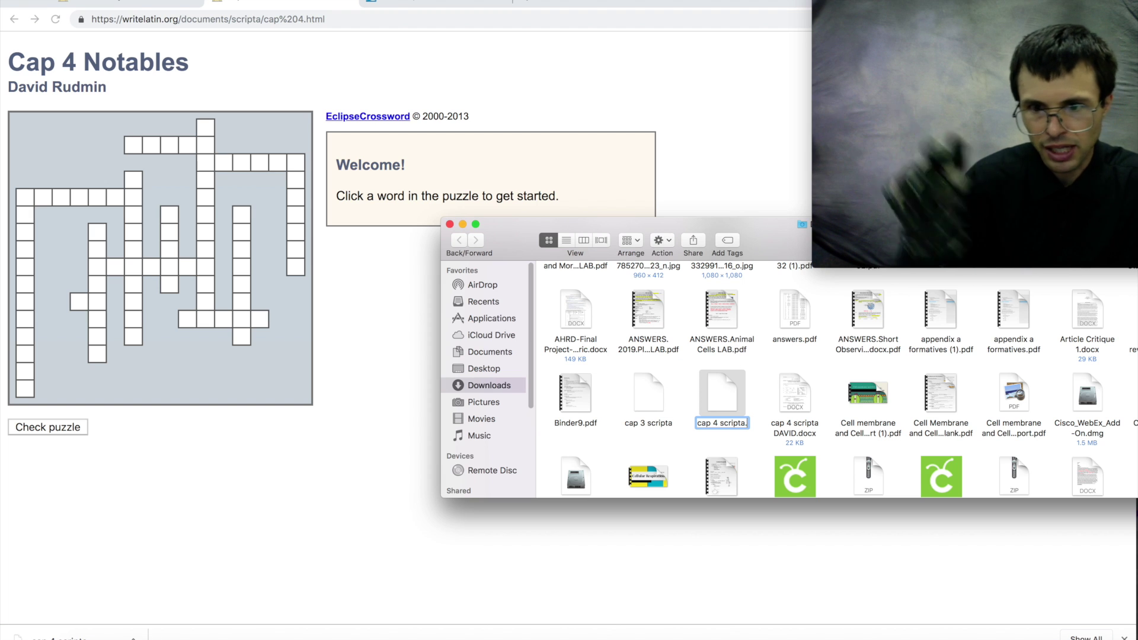
text(doc)
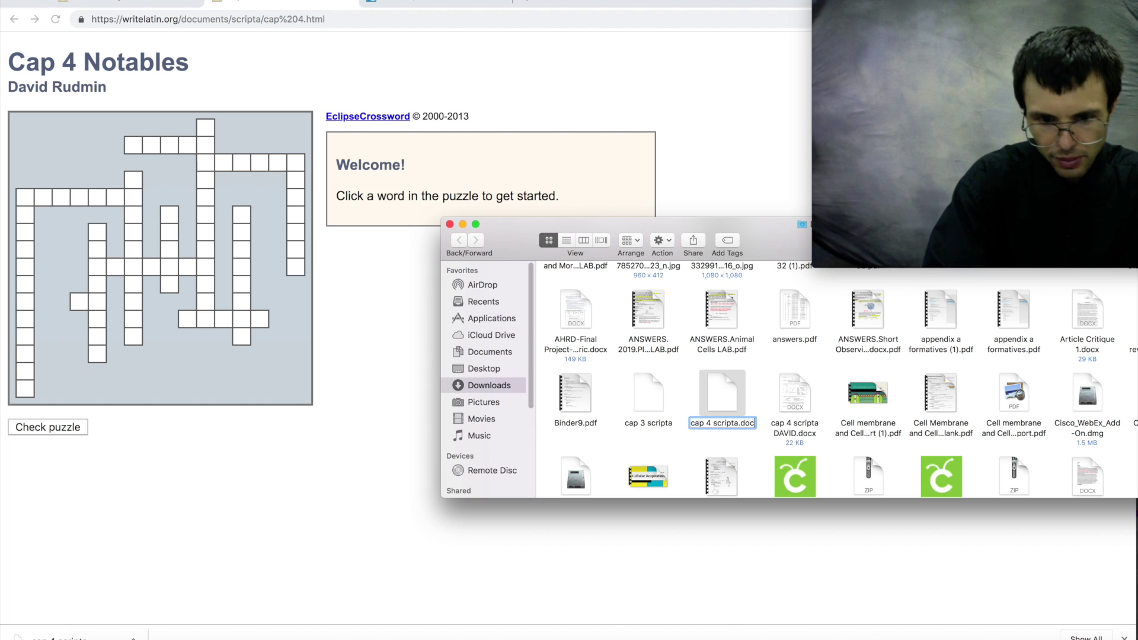
text(x)
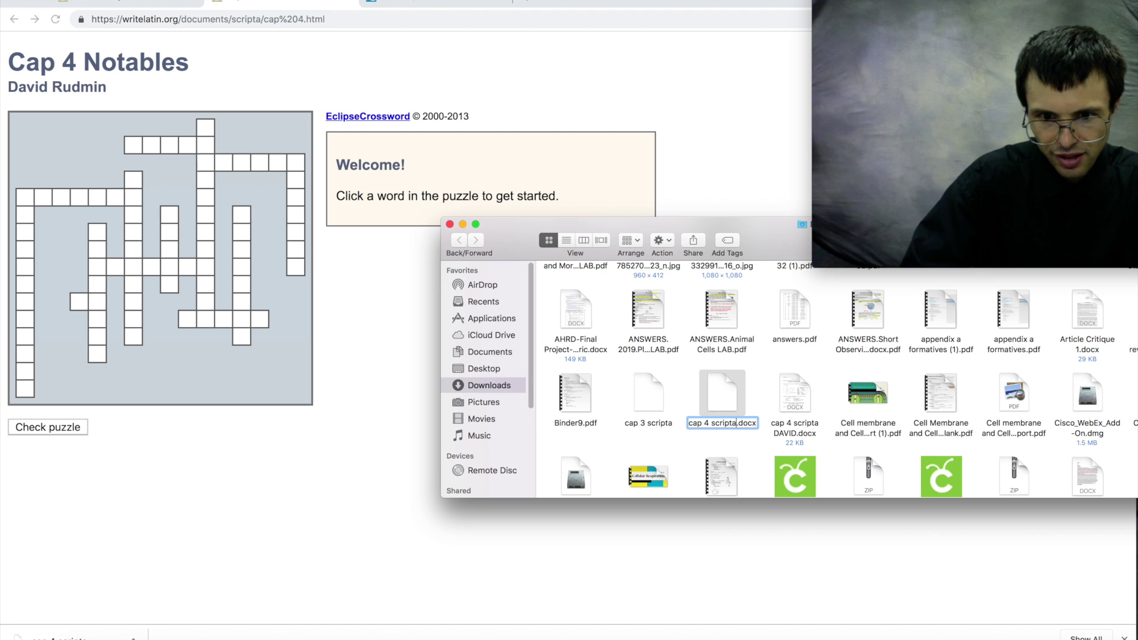
click(736, 422)
text(DAVID 2)
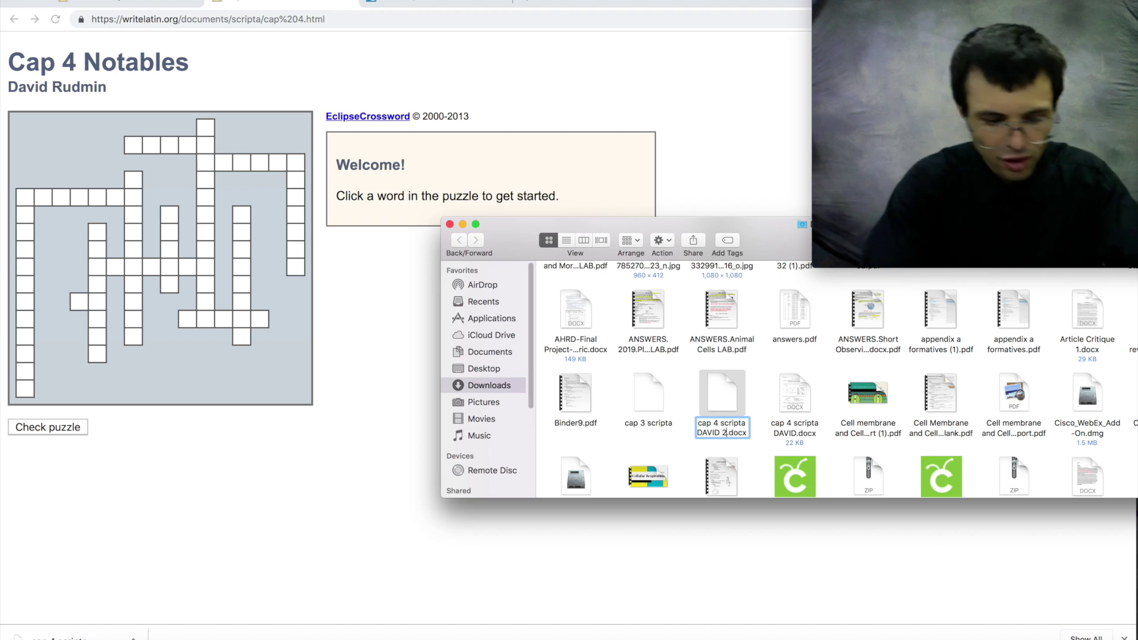
key(BackSpace)
text(3)
key(Return)
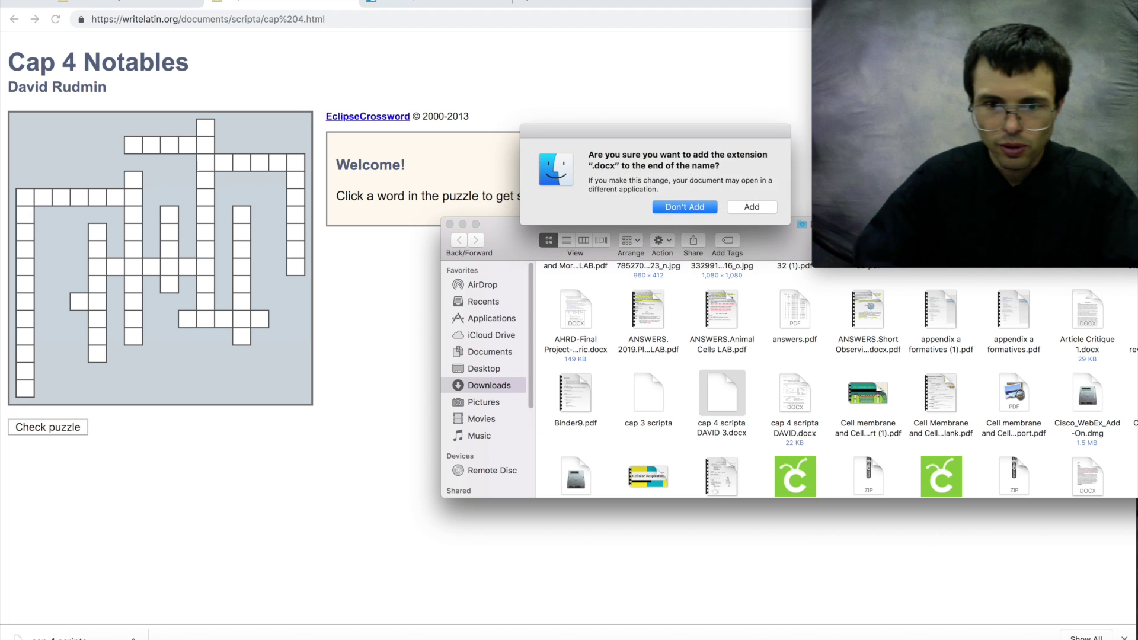
click(748, 207)
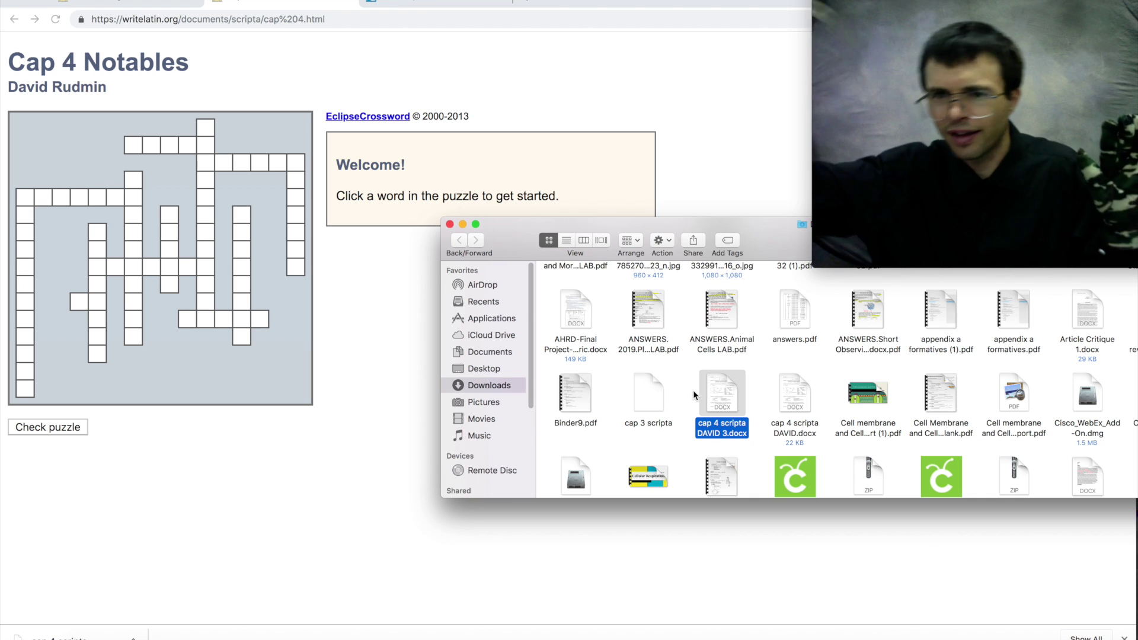
double_click(730, 382)
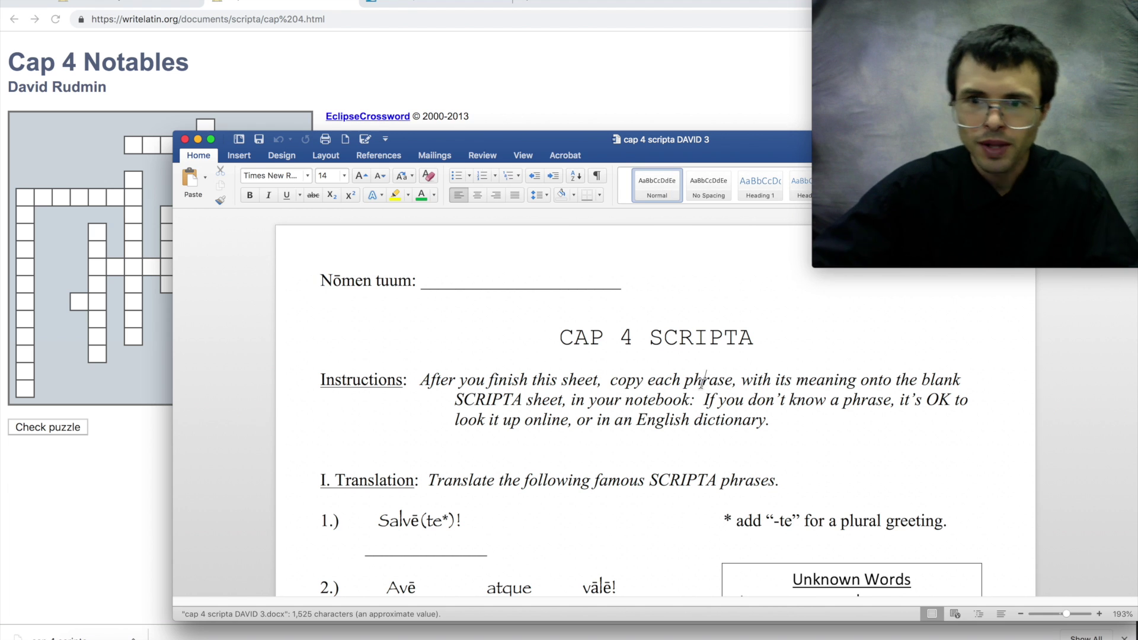
- Make the Word window with the CAP 4 SCRIPTA worksheet full screen using Ctrl+Cmd+F
key(ctrl+super+f)
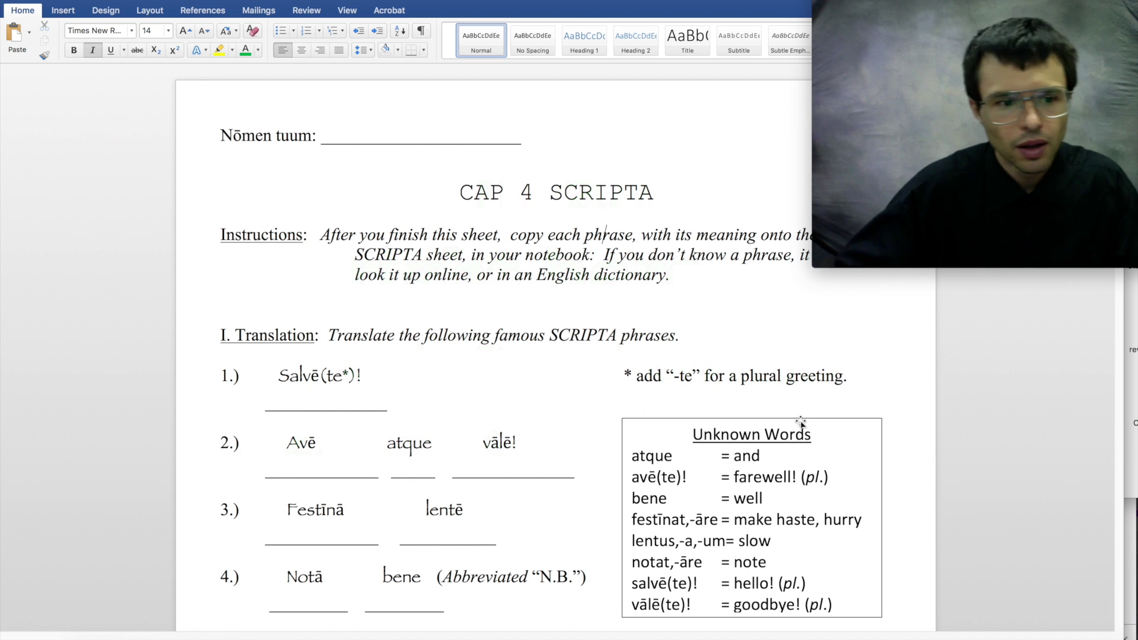
- Type test letters on the Nōmen tuum line and the first two answer blanks, then undo them
click(361, 128)
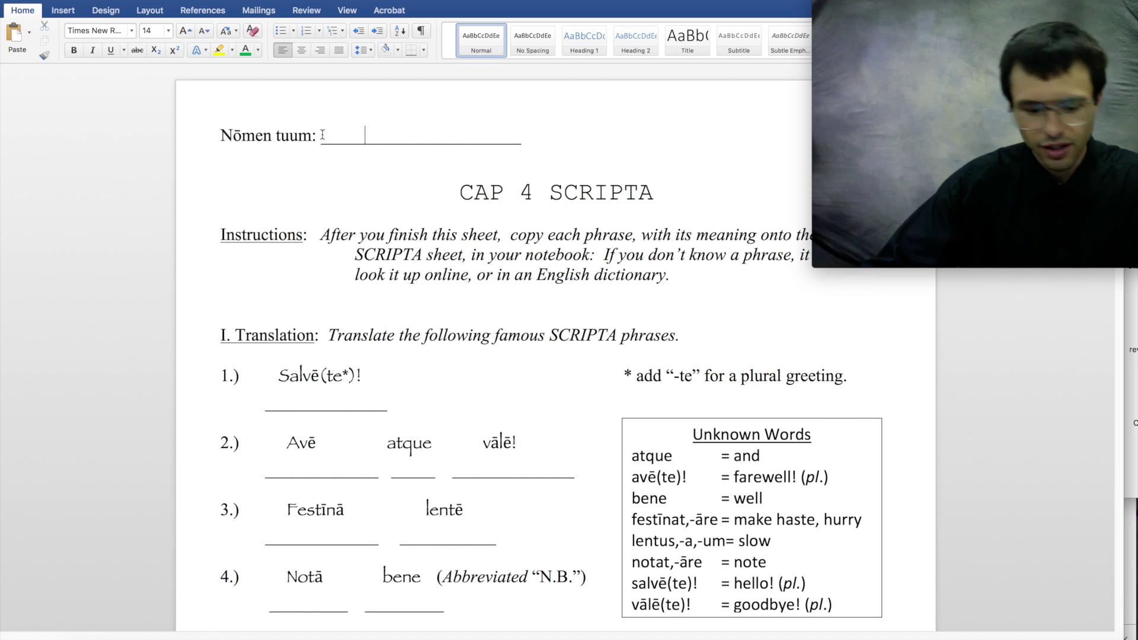
text(ADFS)
triple_click(270, 414)
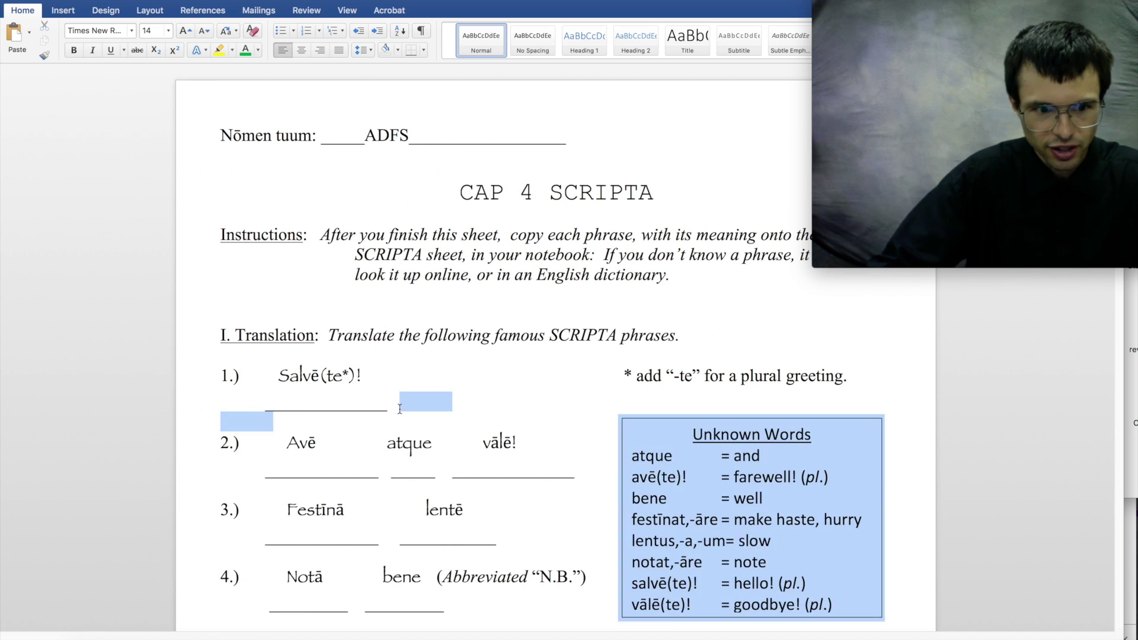
click(344, 402)
text(ASDFA)
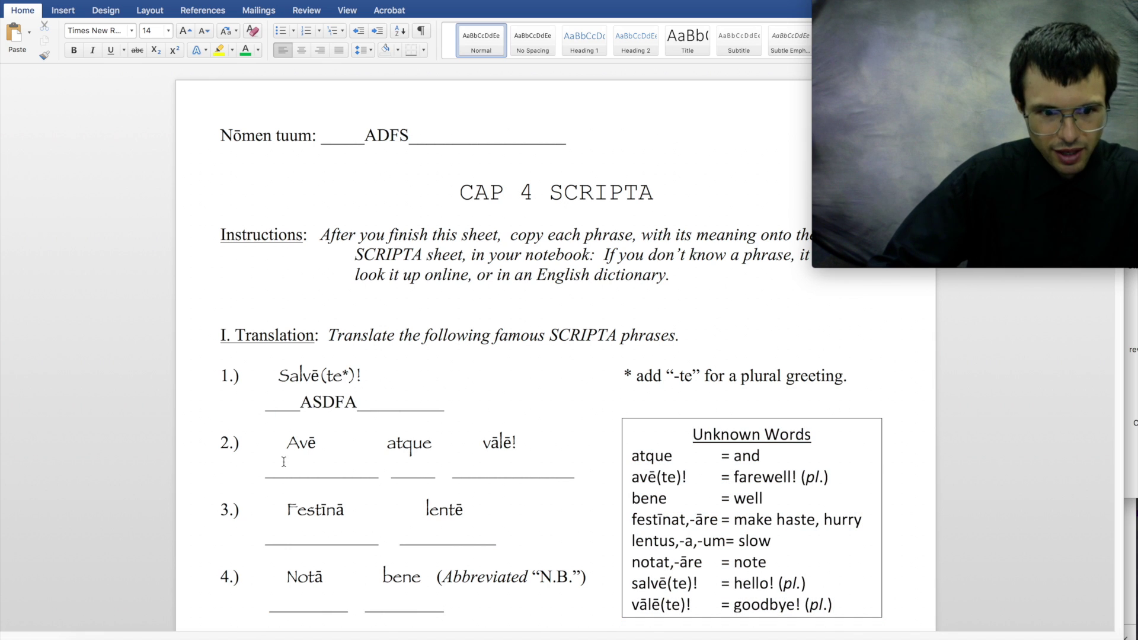
drag(263, 469, 378, 469)
text(ASDF)
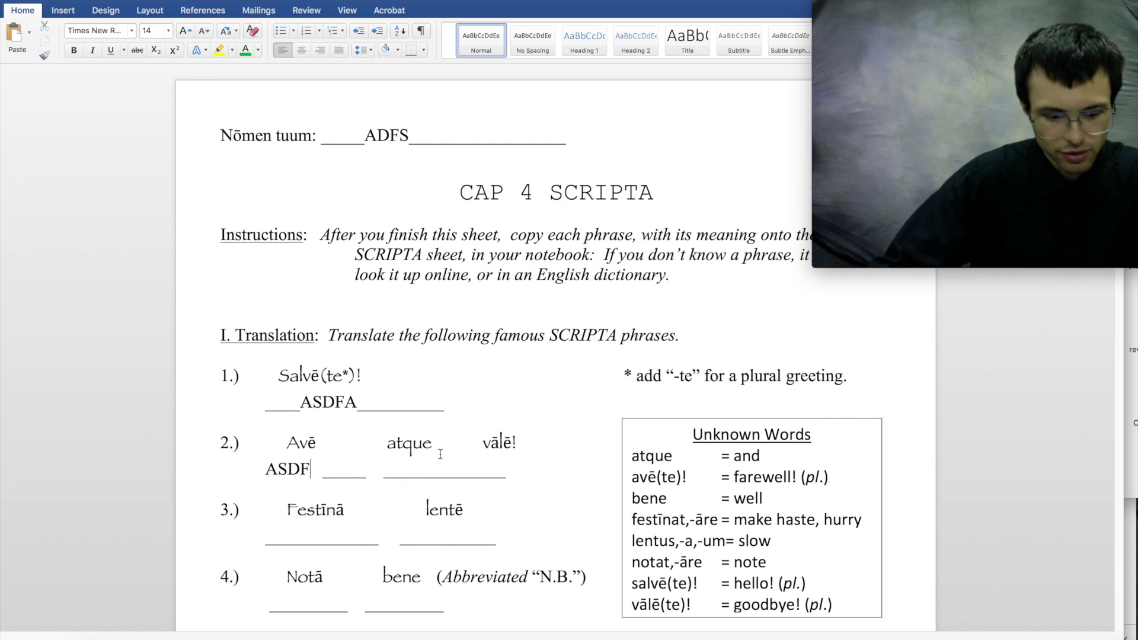
key(super+z)
key(super+z)
key(super+z)
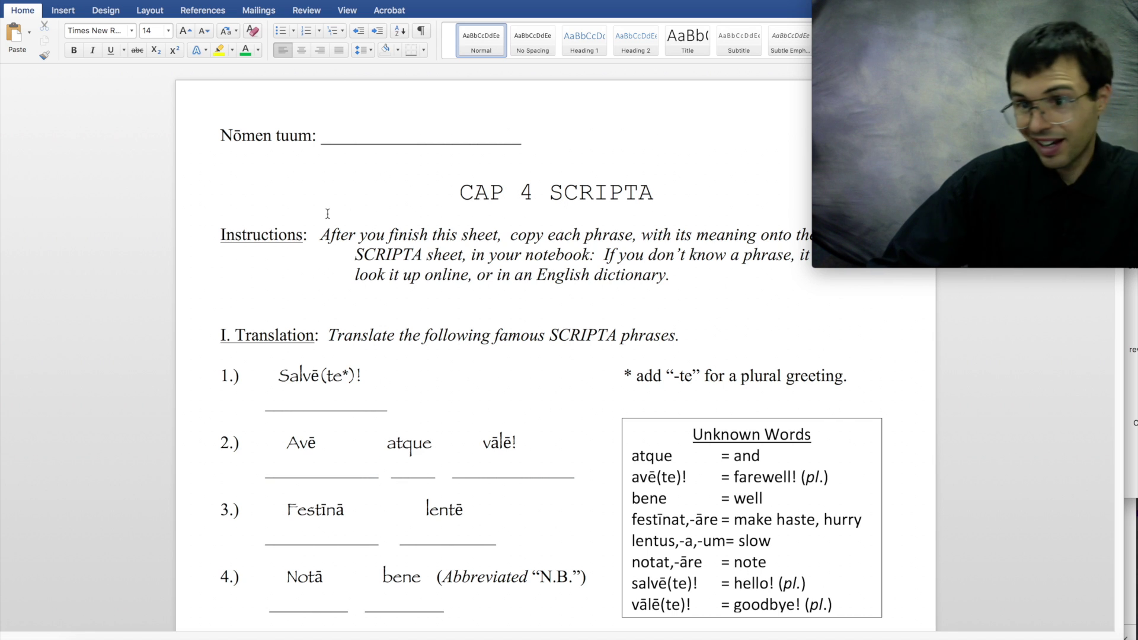
- Turn on underlining and enter the student's name in capitals on the Nōmen tuum line
click(110, 51)
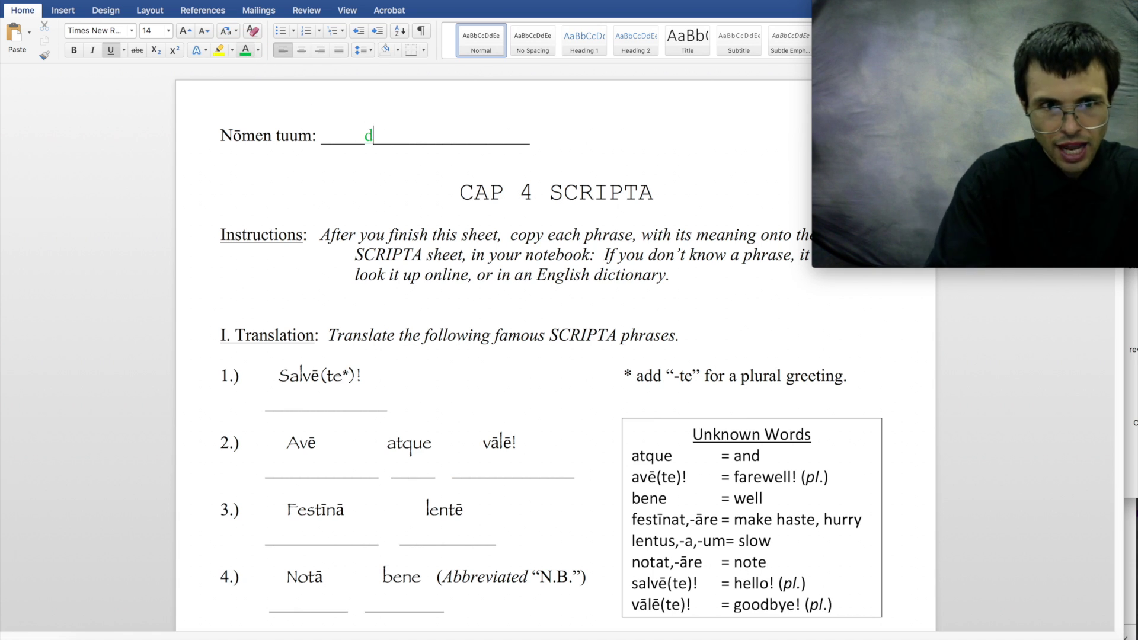
key(BackSpace)
text(DAVID)
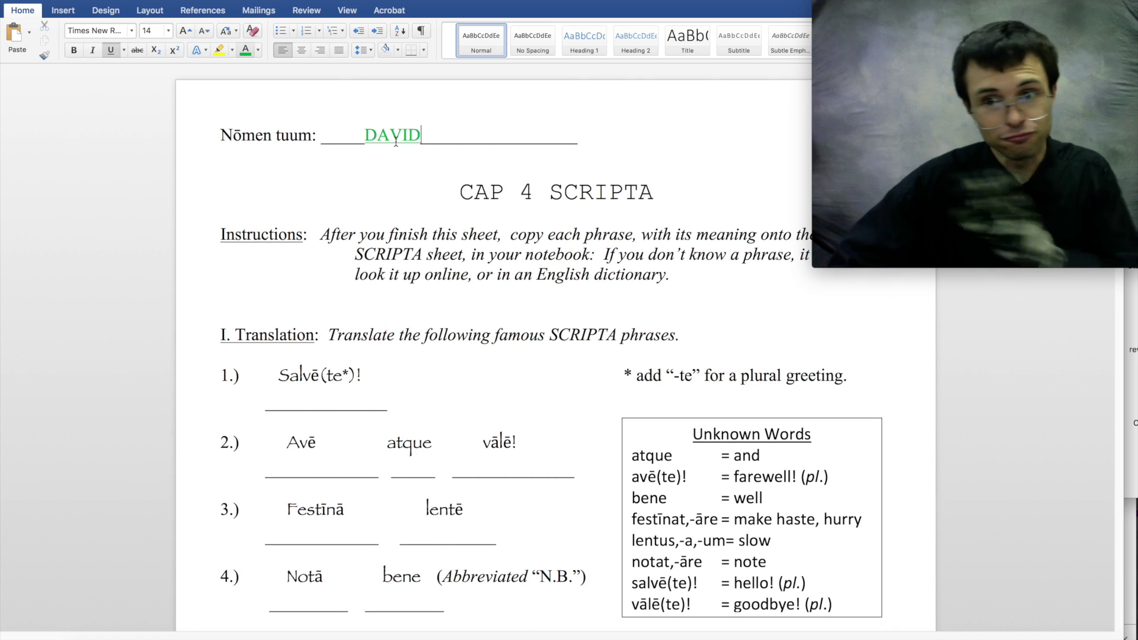
click(290, 397)
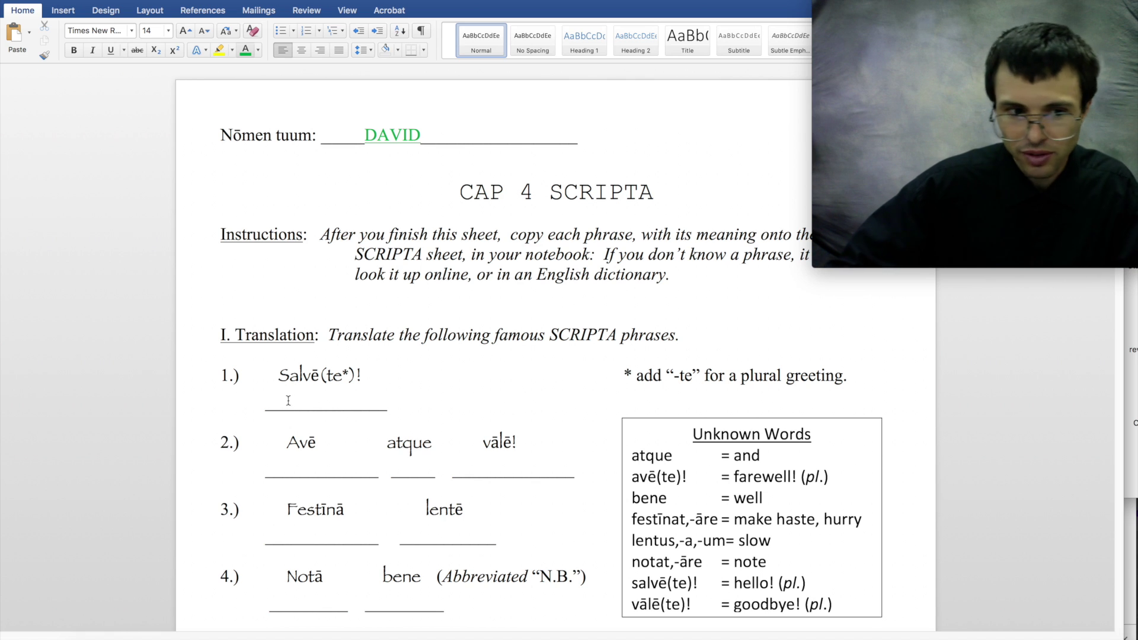
- Look over the blank answer lines for the translation and Matching items
drag(288, 400, 350, 401)
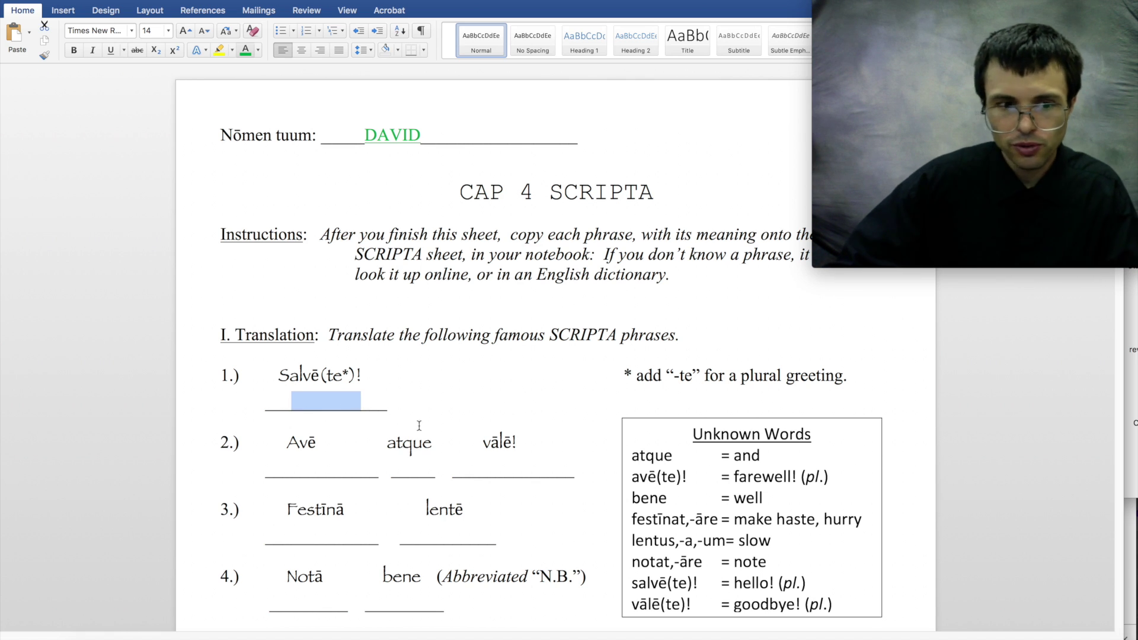
scroll(426, 476, down, 5)
scroll(426, 482, up, 5)
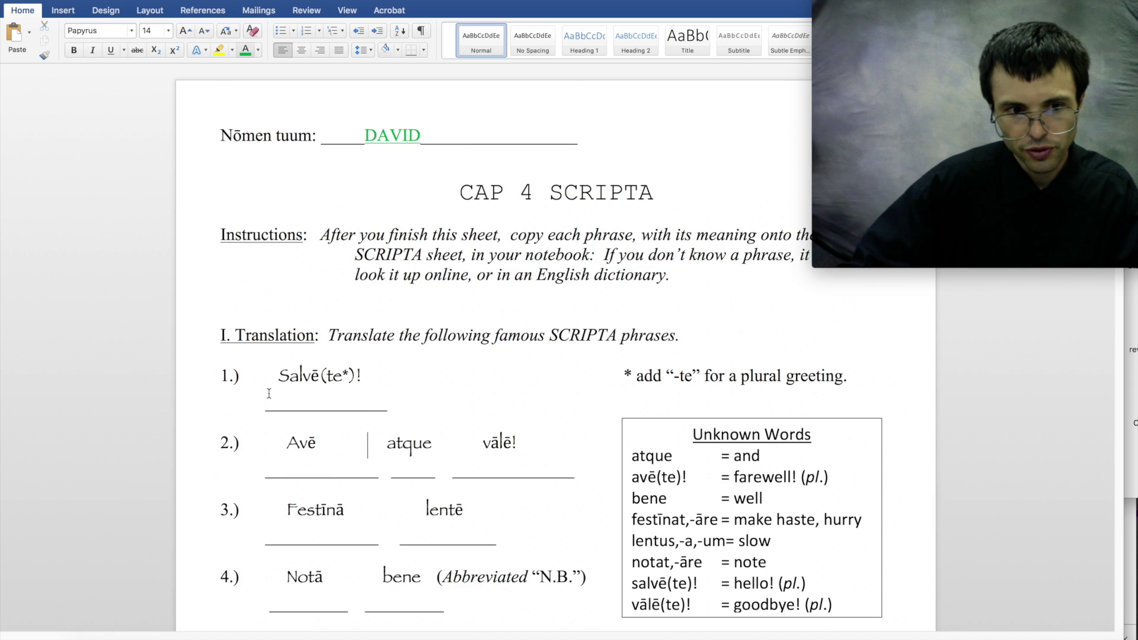
drag(269, 397, 444, 401)
drag(267, 469, 578, 470)
scroll(267, 206, down, 10)
drag(266, 205, 264, 238)
click(272, 268)
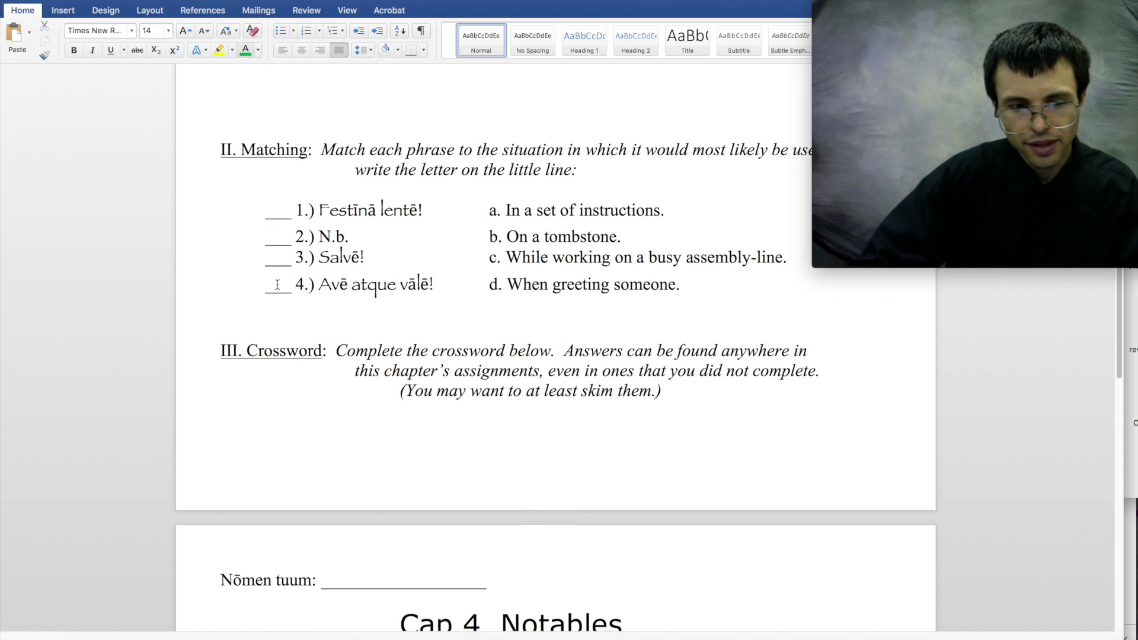
- Scroll down to the Cap 4 Notables crossword, then switch to the online crossword in the browser
scroll(274, 306, down, 9)
scroll(276, 308, down, 2)
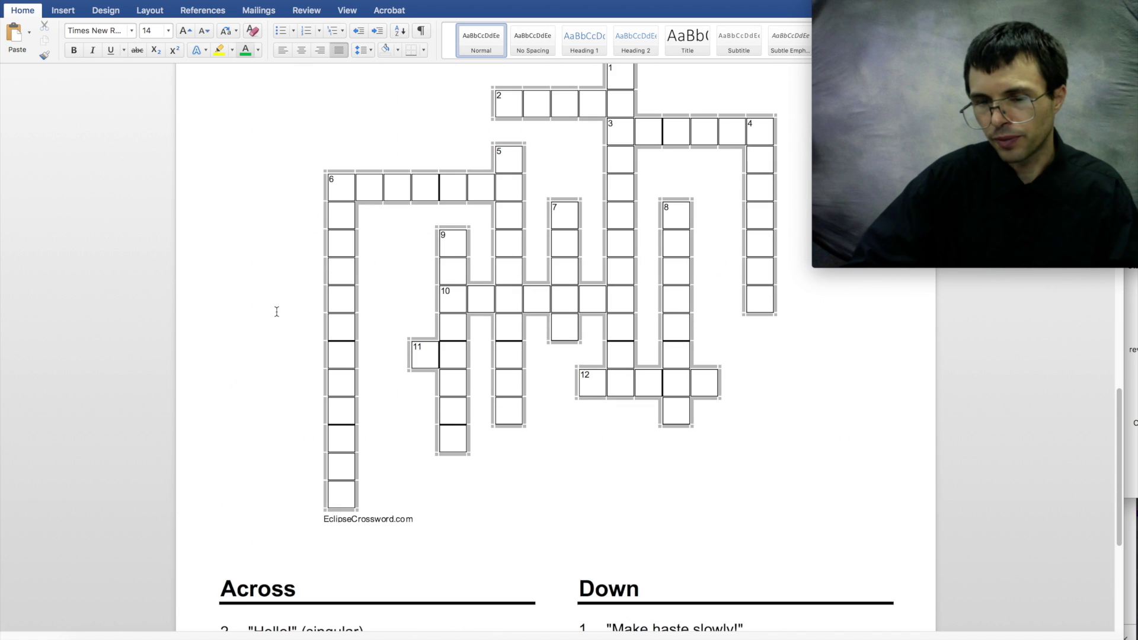
scroll(276, 308, up, 6)
scroll(278, 296, down, 2)
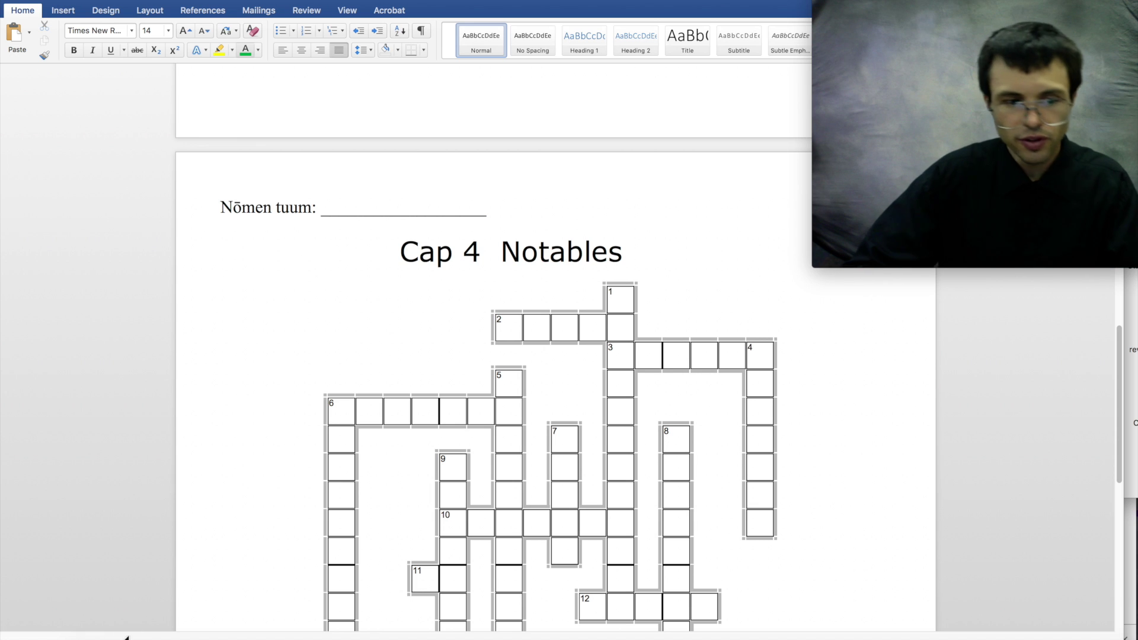
key(super+Tab)
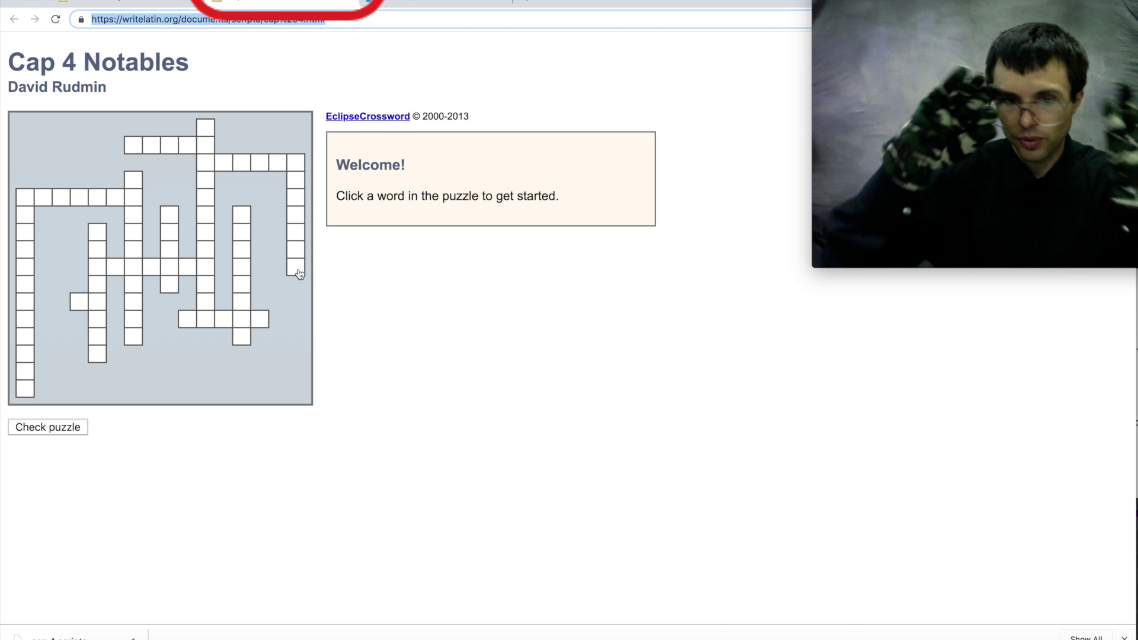
- Enter SALVE into the five-letter across word
click(136, 150)
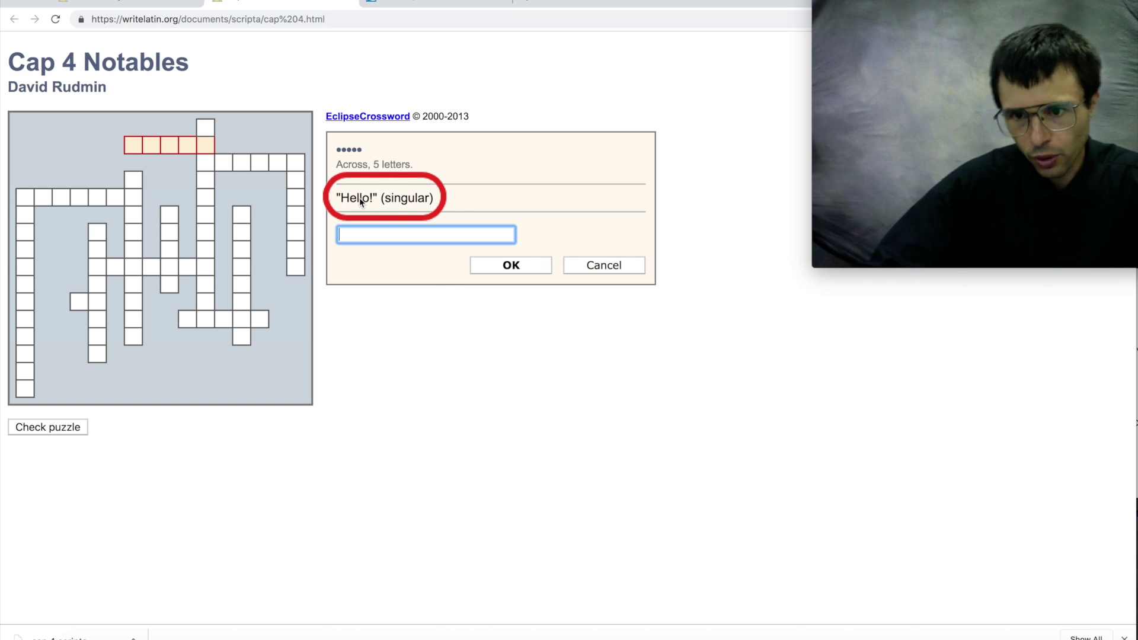
text(s)
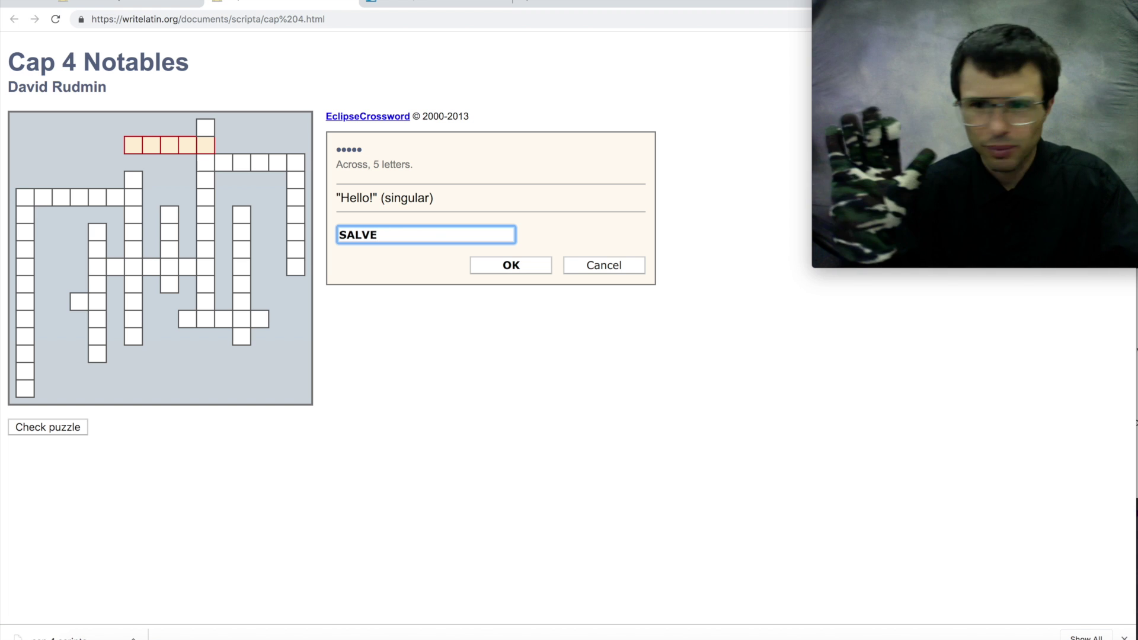
click(488, 264)
- Enter FESTINALENTX into the 12-letter down word for the 'Make haste slowly!' clue
click(208, 135)
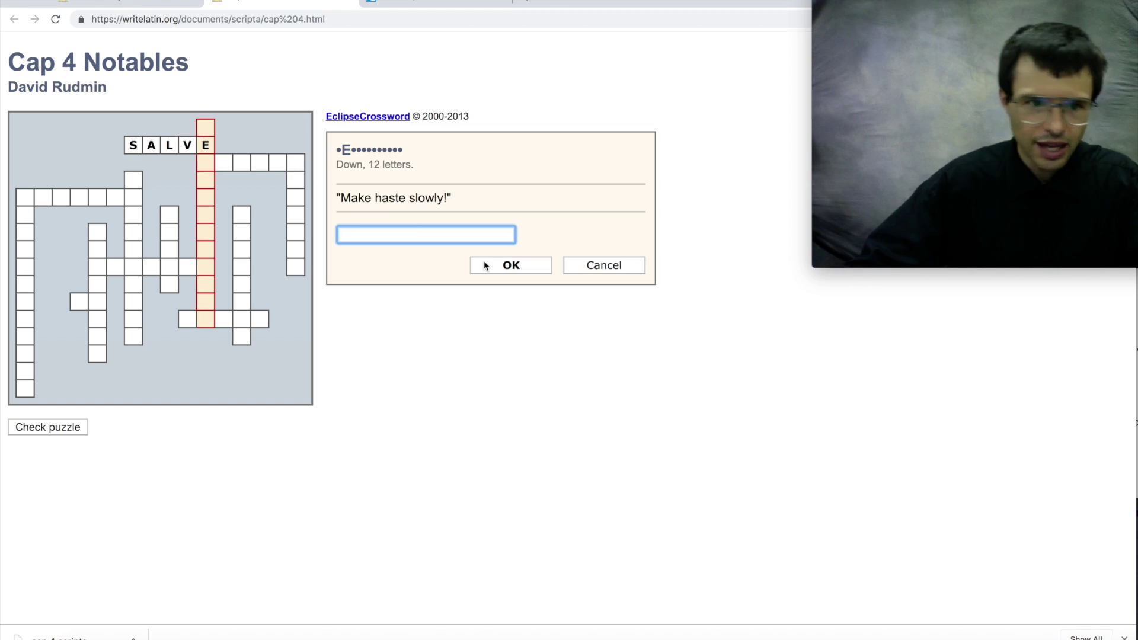
text(FESTINA)
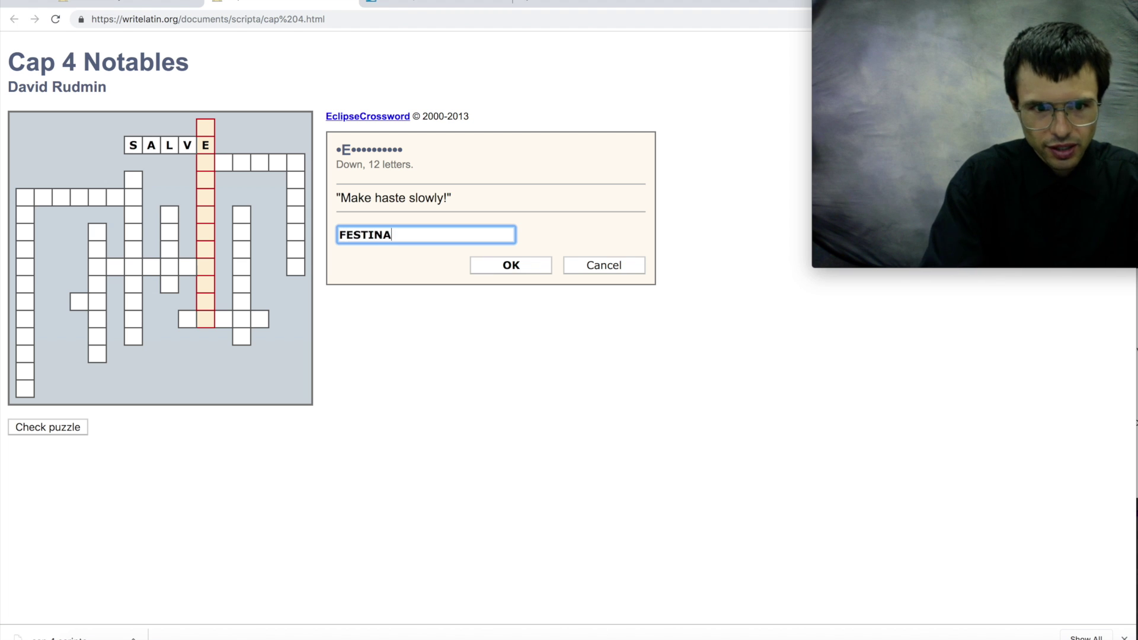
text(LENTE)
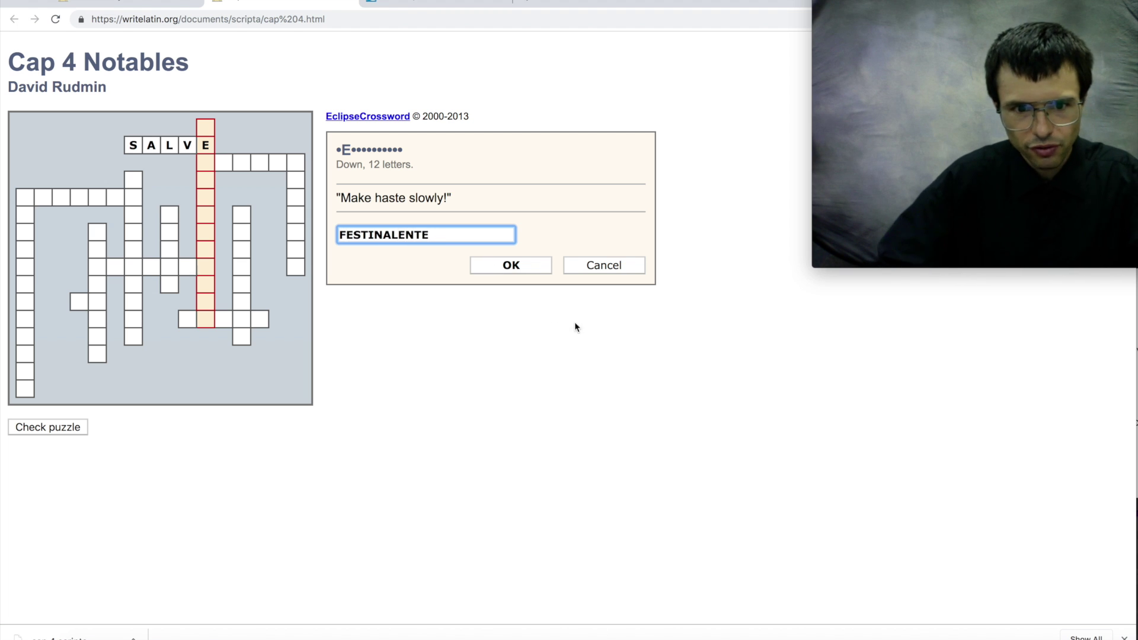
key(BackSpace)
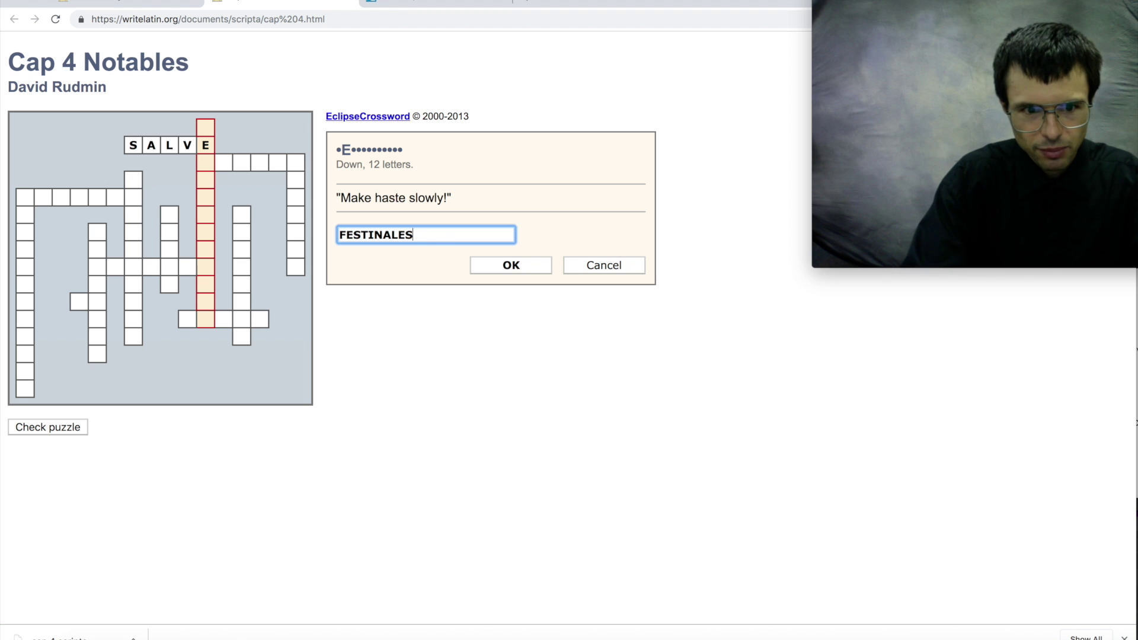
key(BackSpace)
text(NT)
key(Return)
text(X)
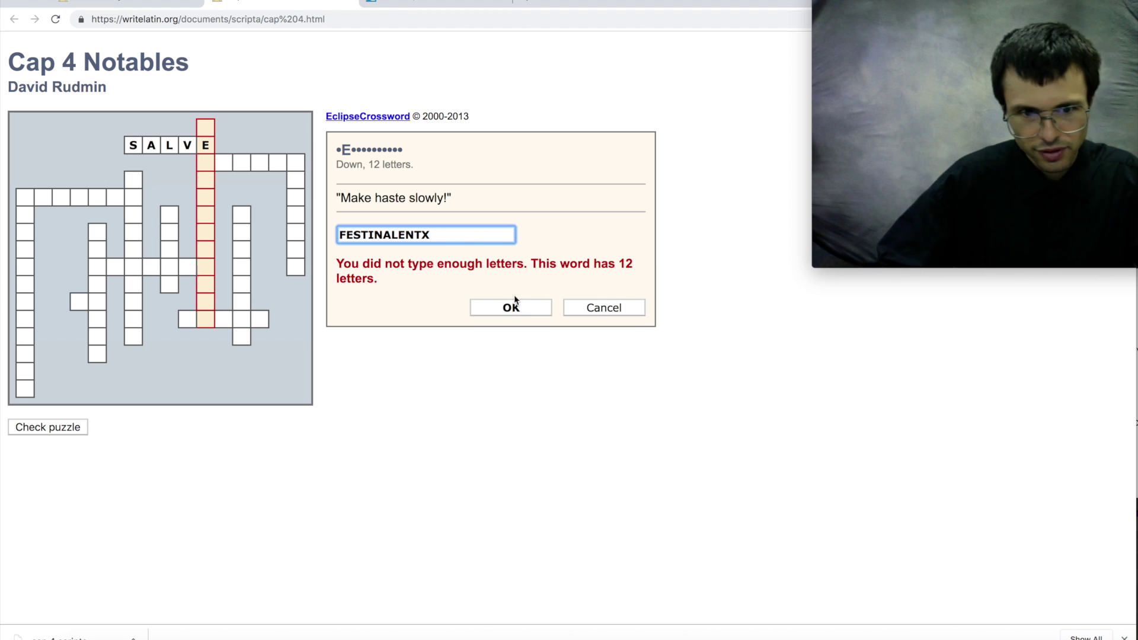
click(521, 307)
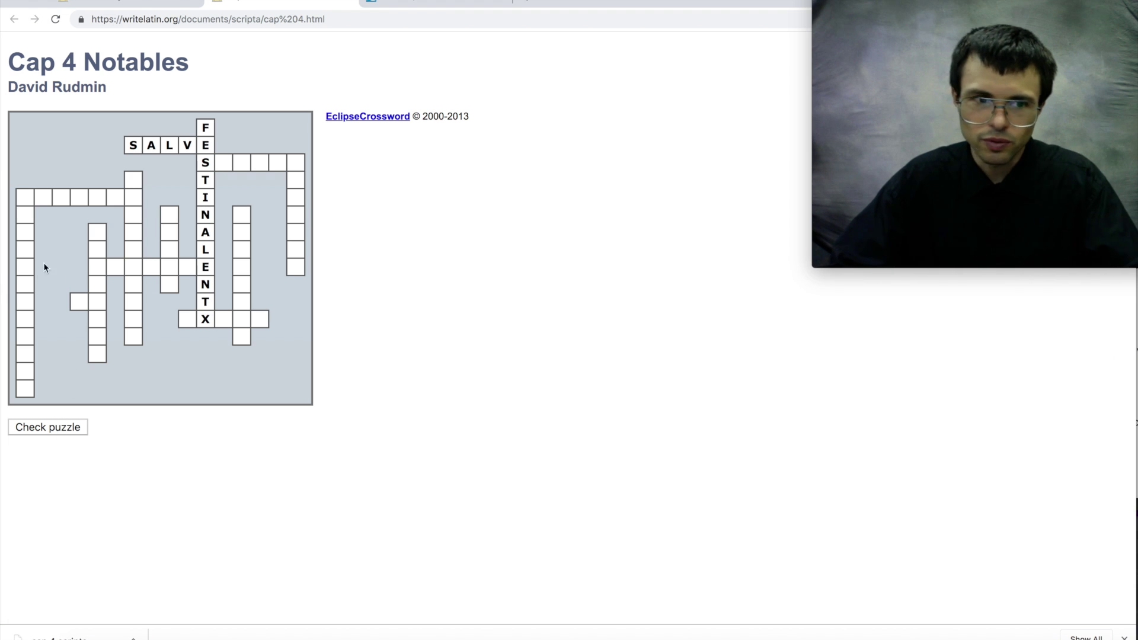
- Check the crossword, which reports 1 error and 11 incomplete words
click(53, 432)
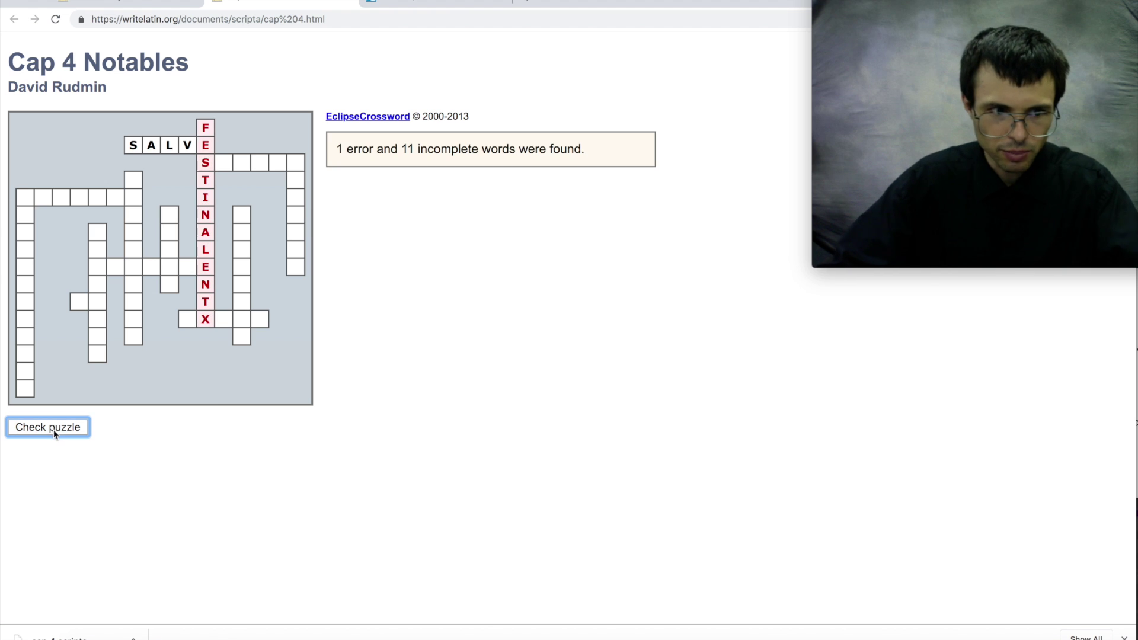
drag(337, 149, 485, 152)
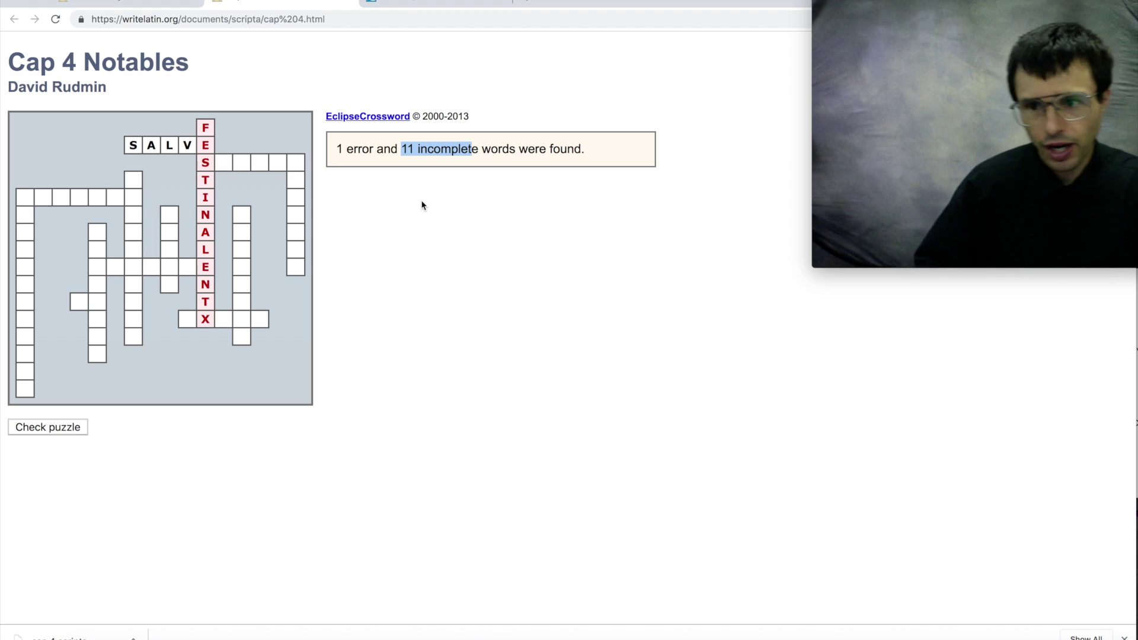
click(128, 3)
scroll(534, 442, up, 10)
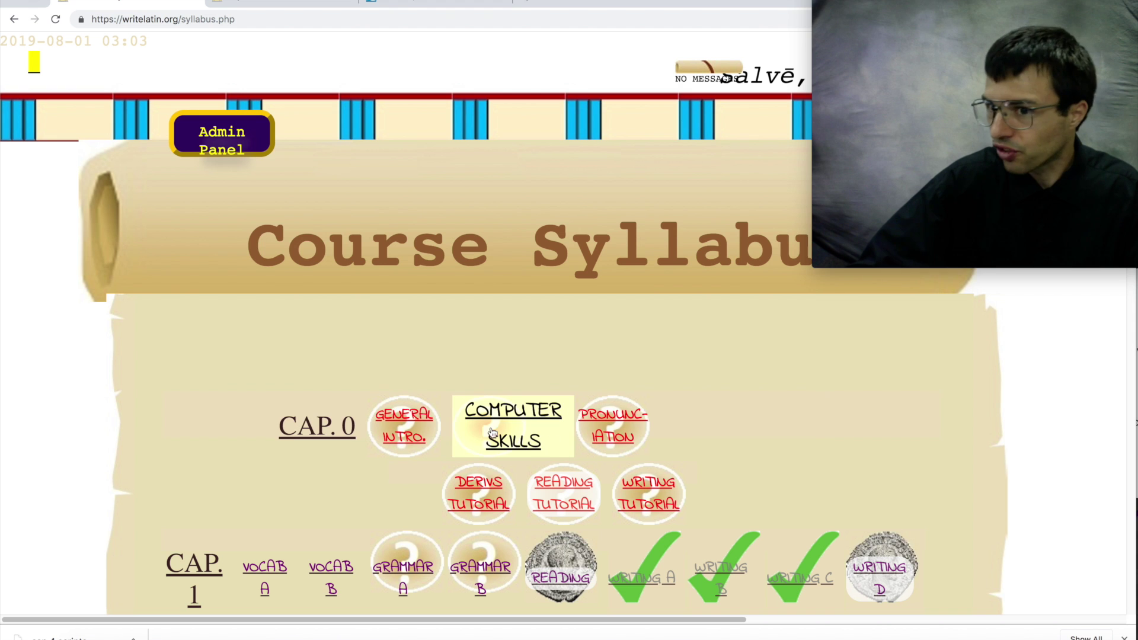
key(ctrl+Tab)
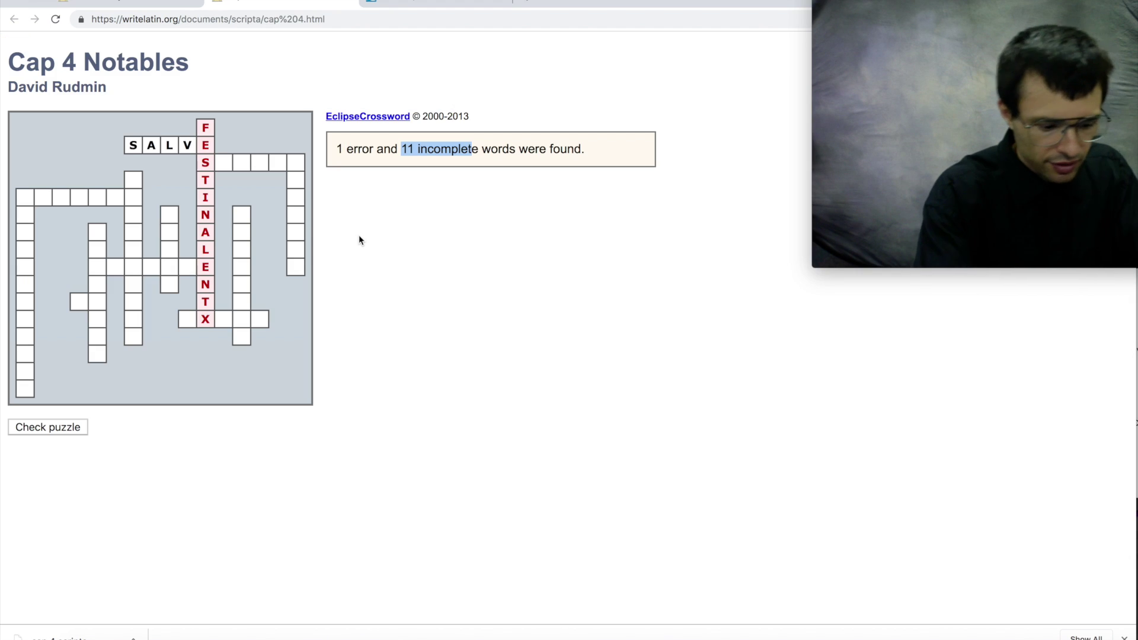
- Capture a region screenshot of the crossword and its check result
key(super+shift+4)
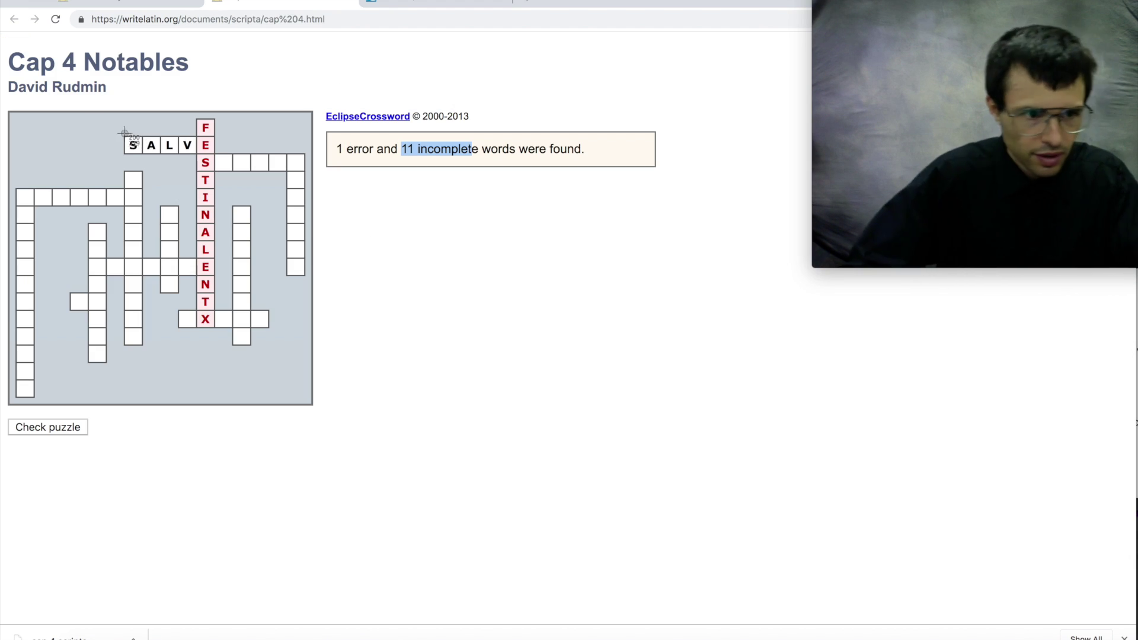
drag(7, 48, 666, 443)
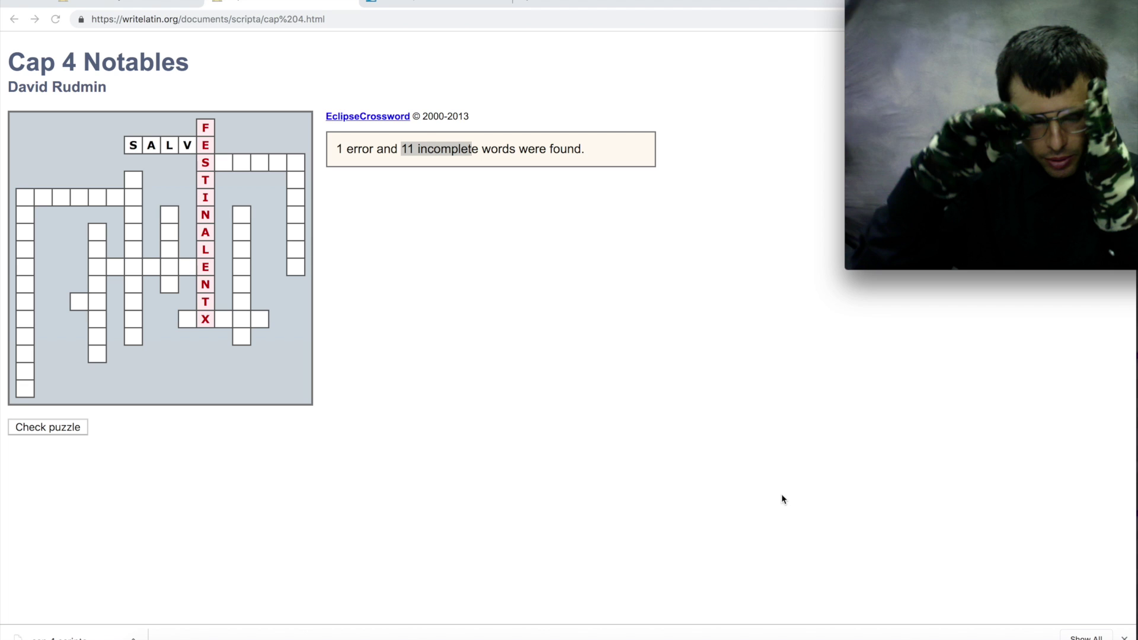
key(super+Tab)
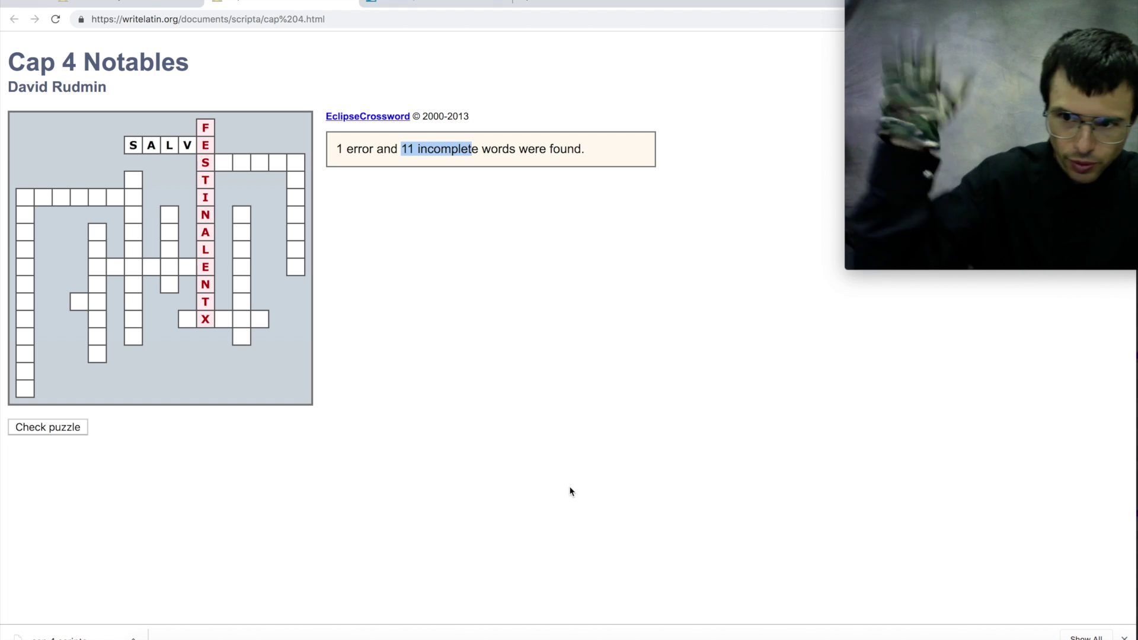
key(super+Tab)
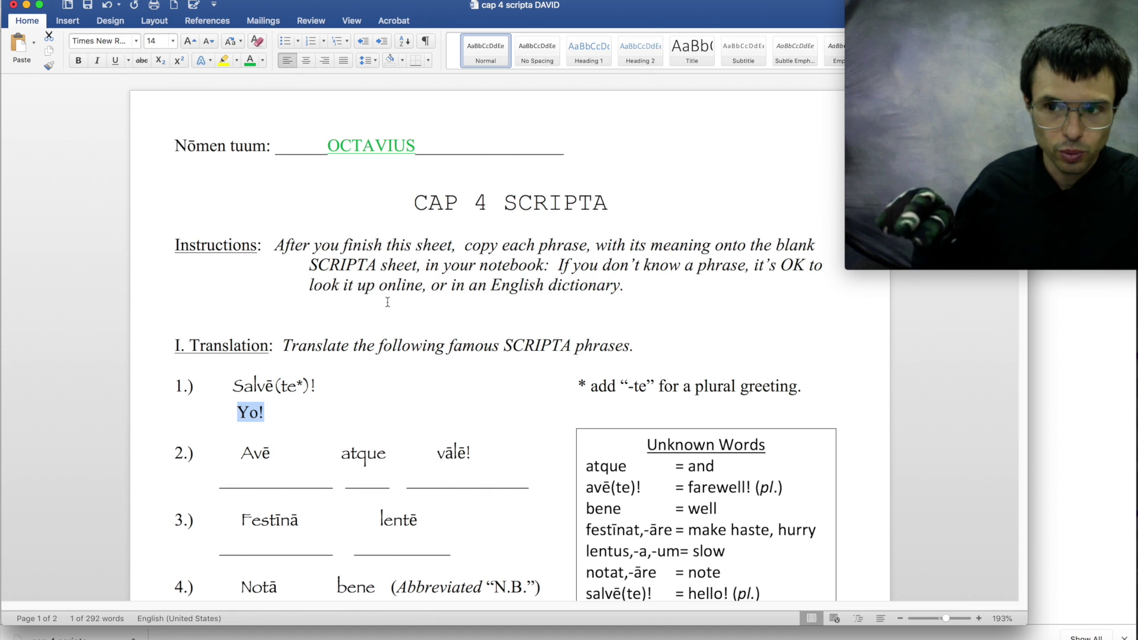
- Insert the Desktop 3.16.18 PM screenshot as a picture beside the Cap 4 Notables crossword
scroll(353, 366, down, 5)
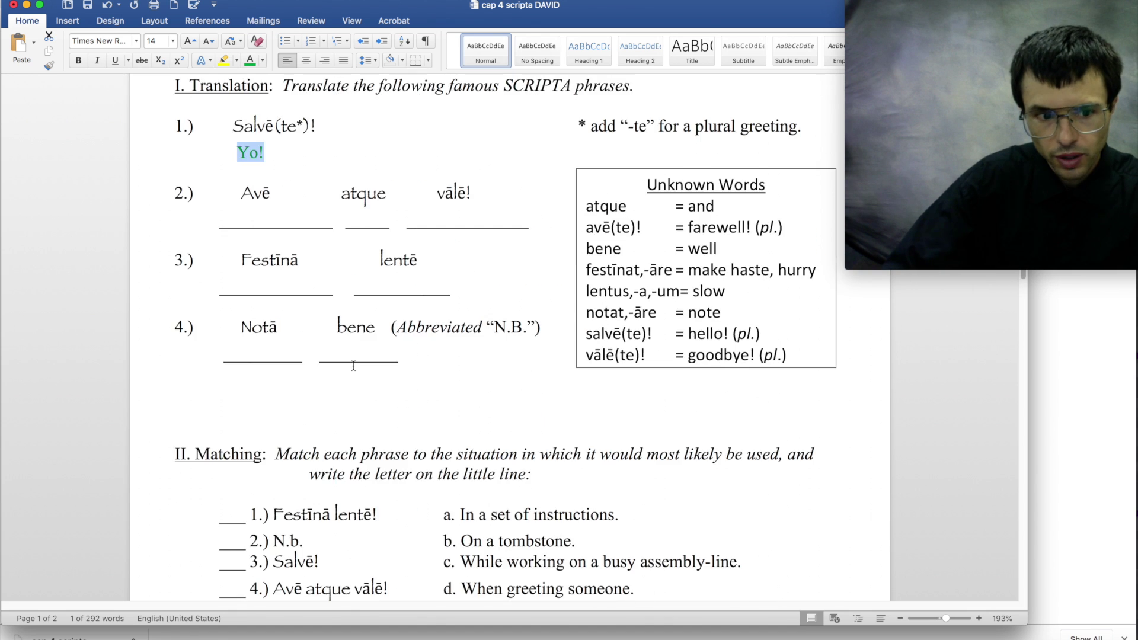
scroll(353, 366, down, 15)
click(508, 318)
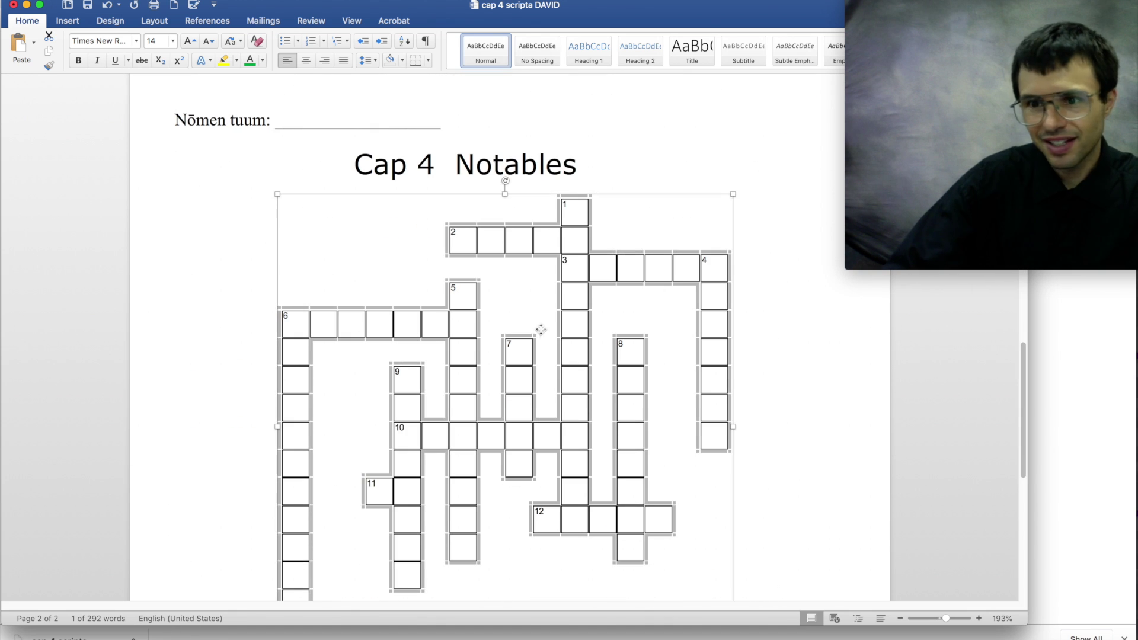
click(737, 346)
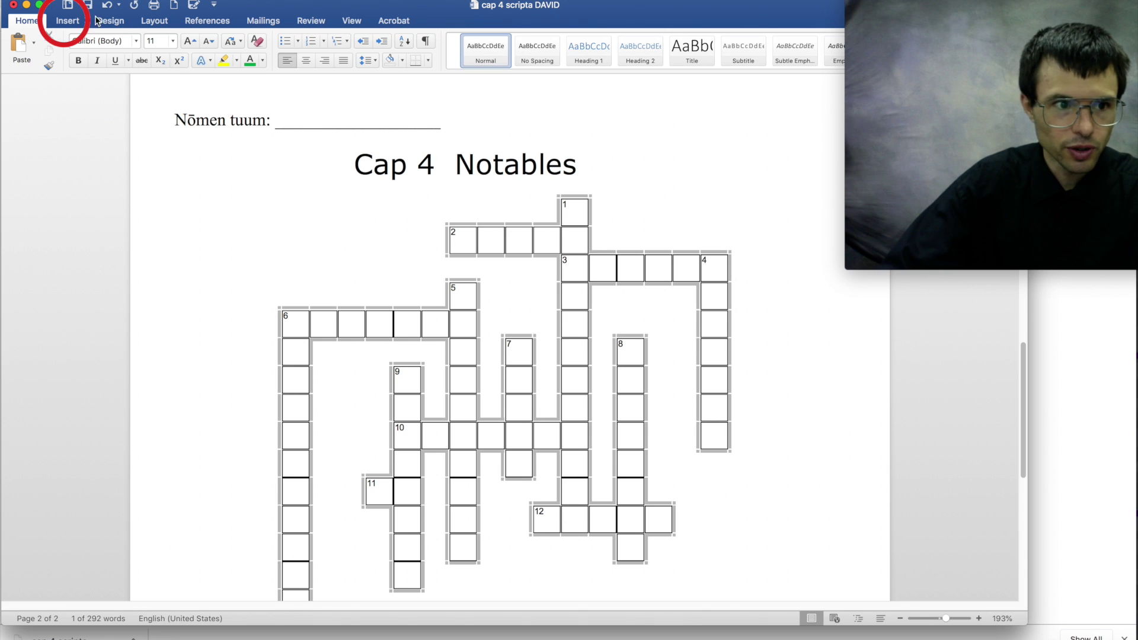
click(68, 20)
click(157, 43)
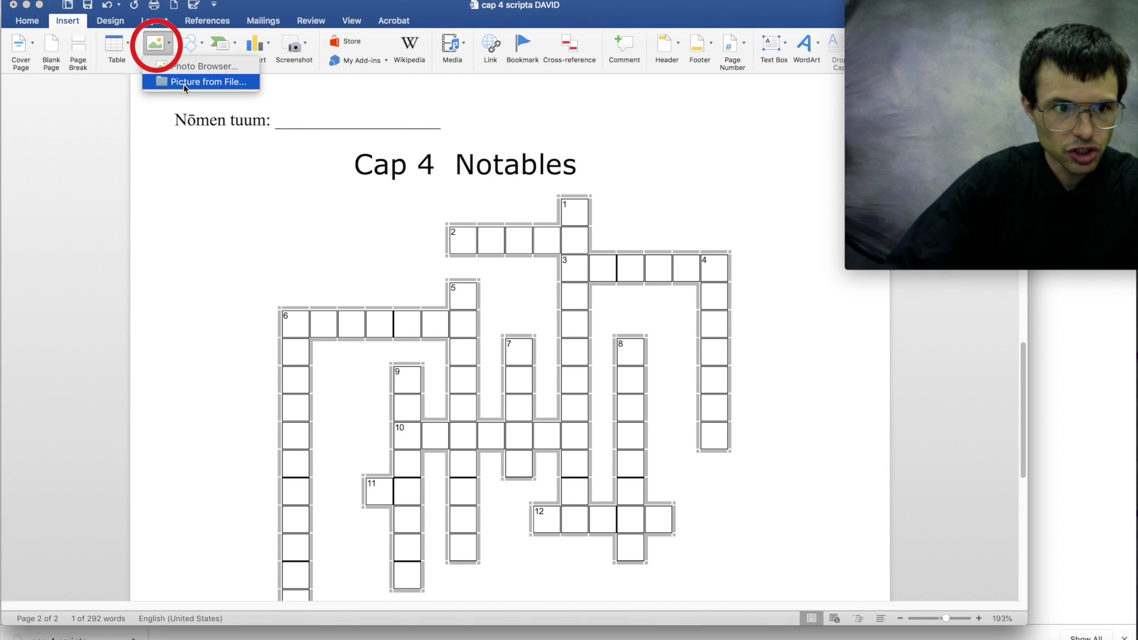
click(178, 84)
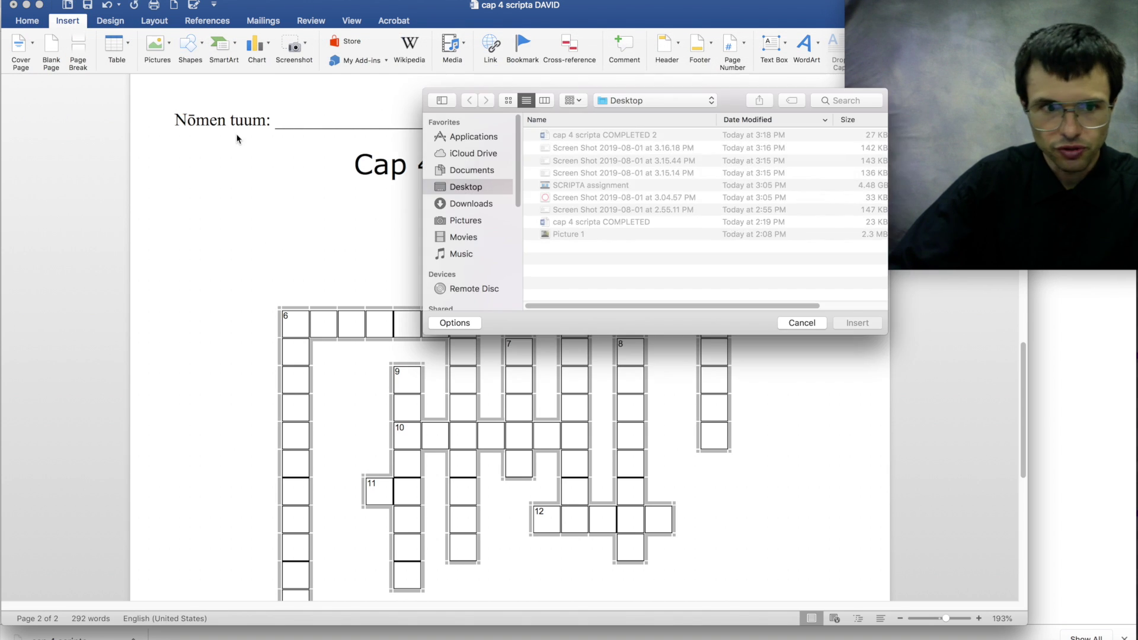
click(563, 148)
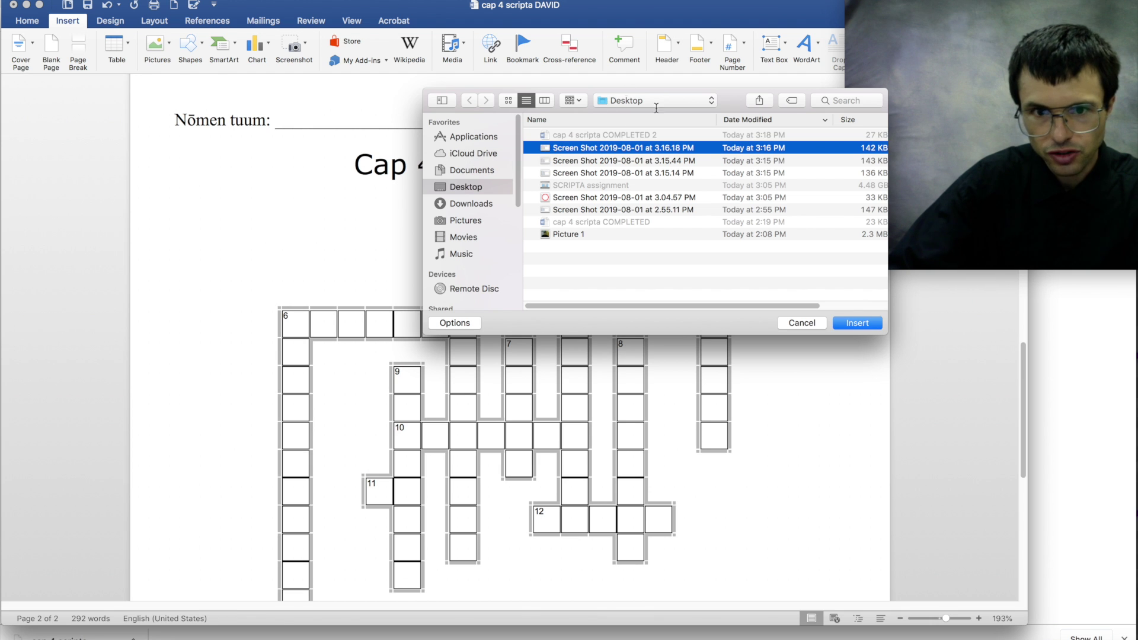
double_click(554, 148)
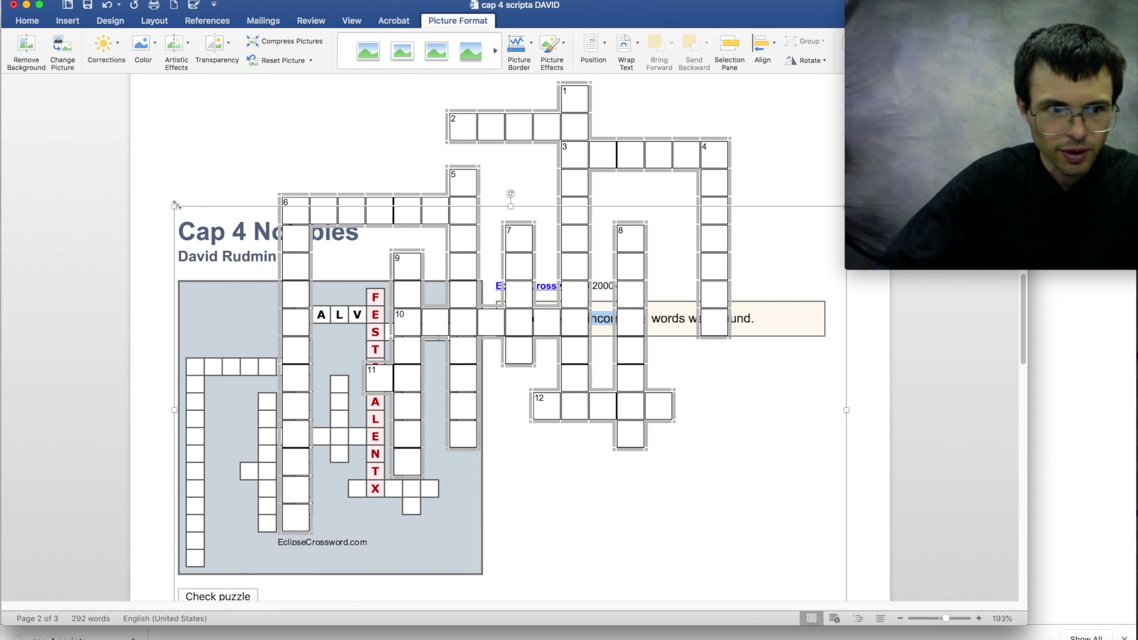
- Send the blank crossword picture to the back, behind the text
right_click(338, 193)
mouse_move(414, 302)
click(491, 307)
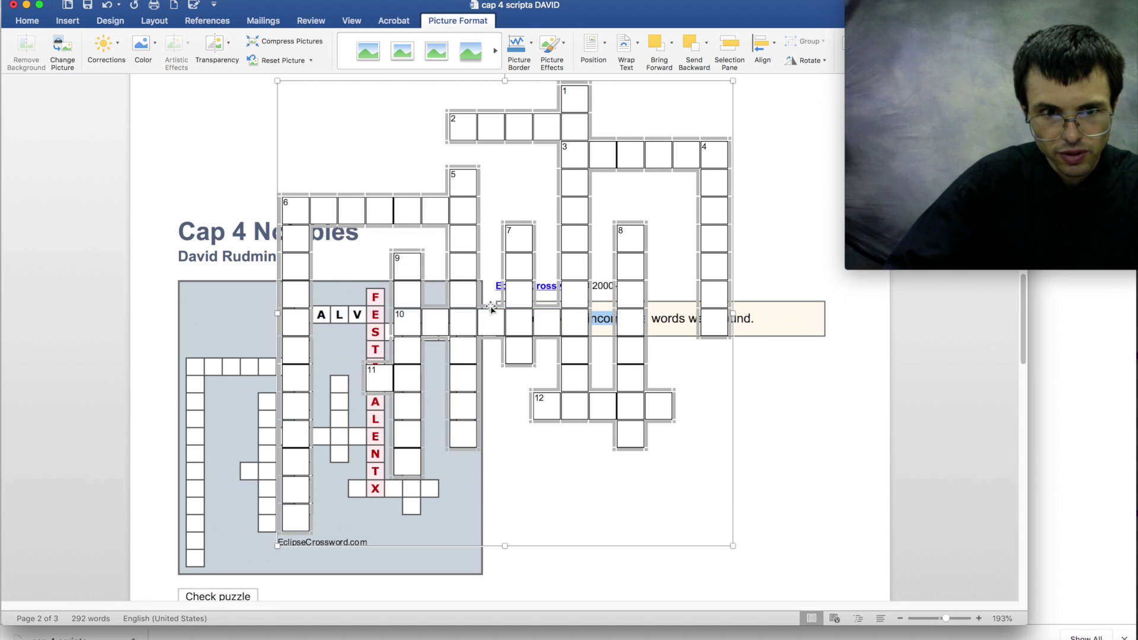
right_click(472, 304)
mouse_move(521, 403)
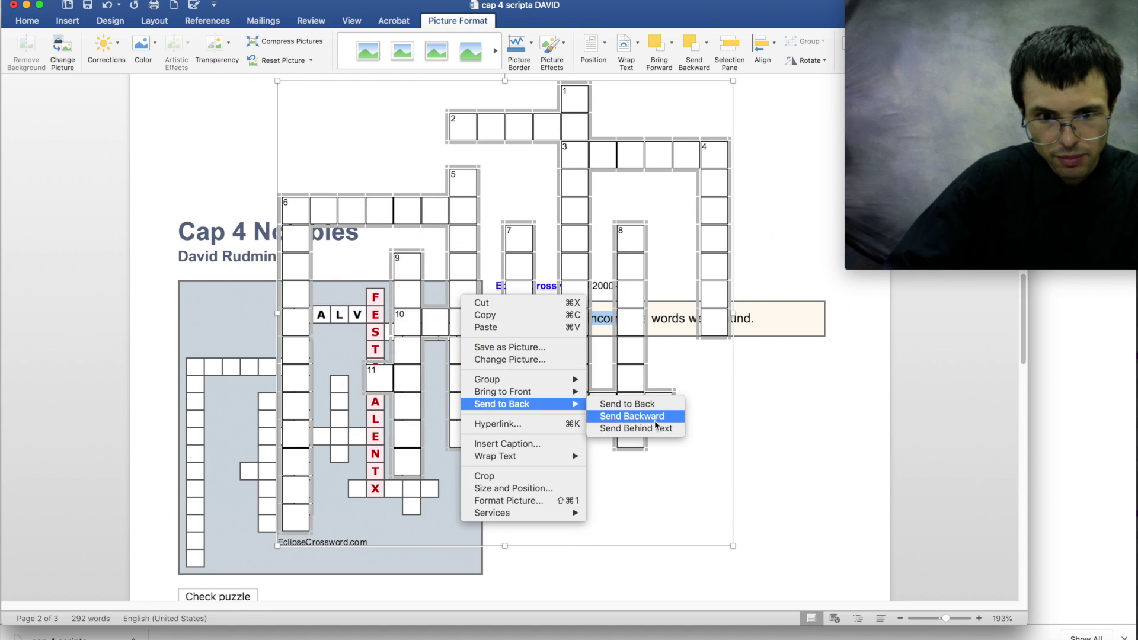
click(654, 428)
- Move the inserted screenshot up the page over the crossword
click(371, 270)
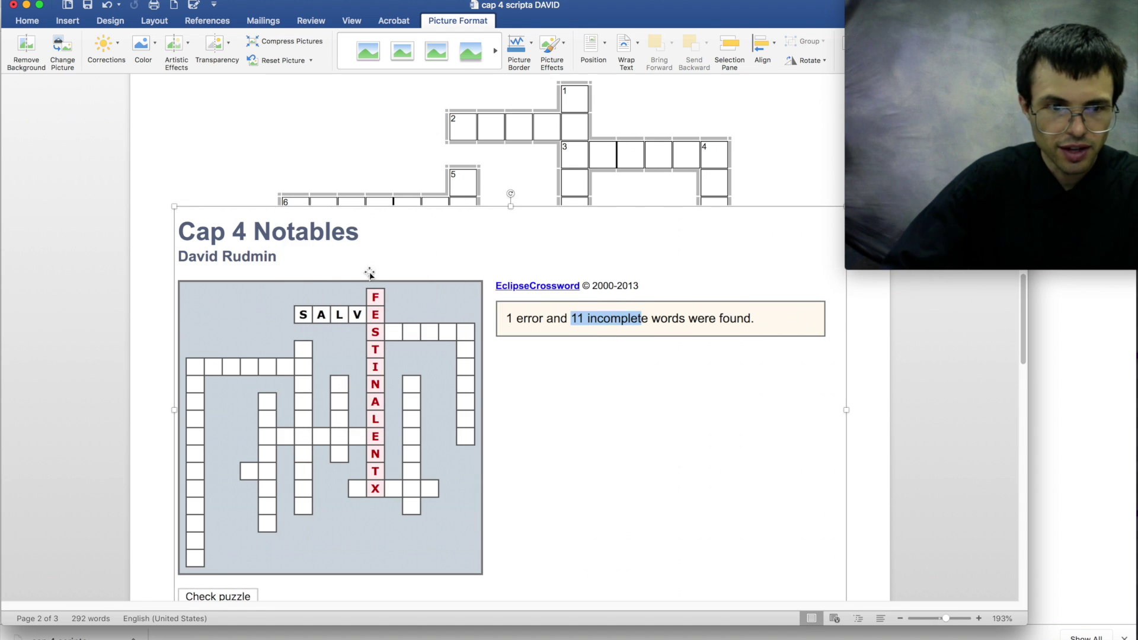
drag(291, 267, 294, 140)
drag(344, 230, 350, 267)
scroll(351, 267, down, 10)
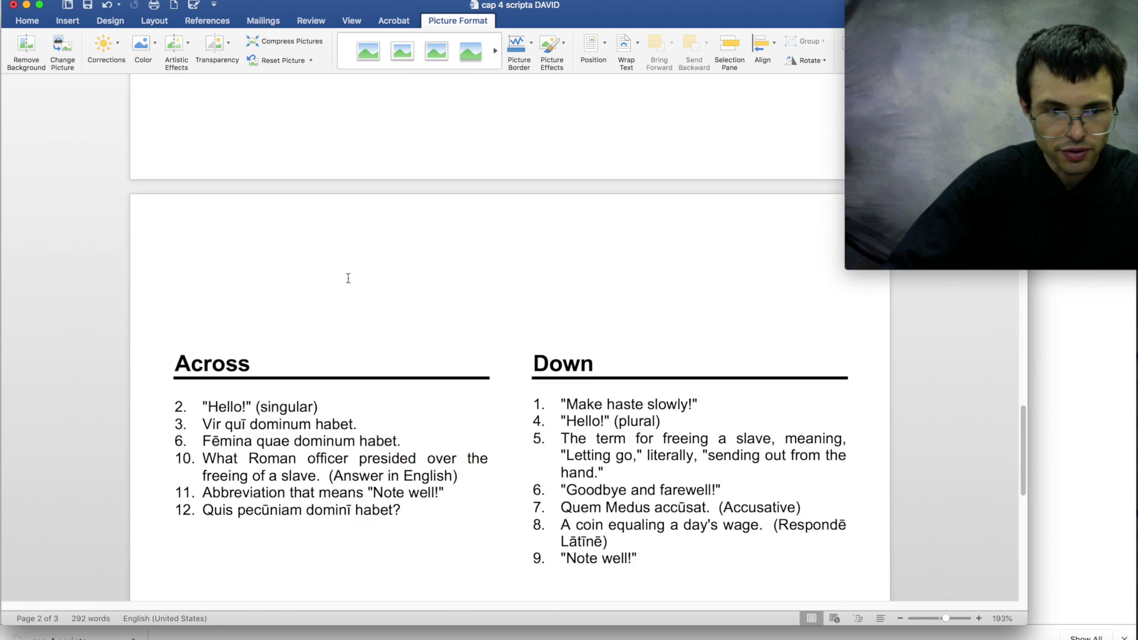
scroll(349, 274, up, 8)
scroll(349, 274, up, 8)
scroll(349, 274, down, 5)
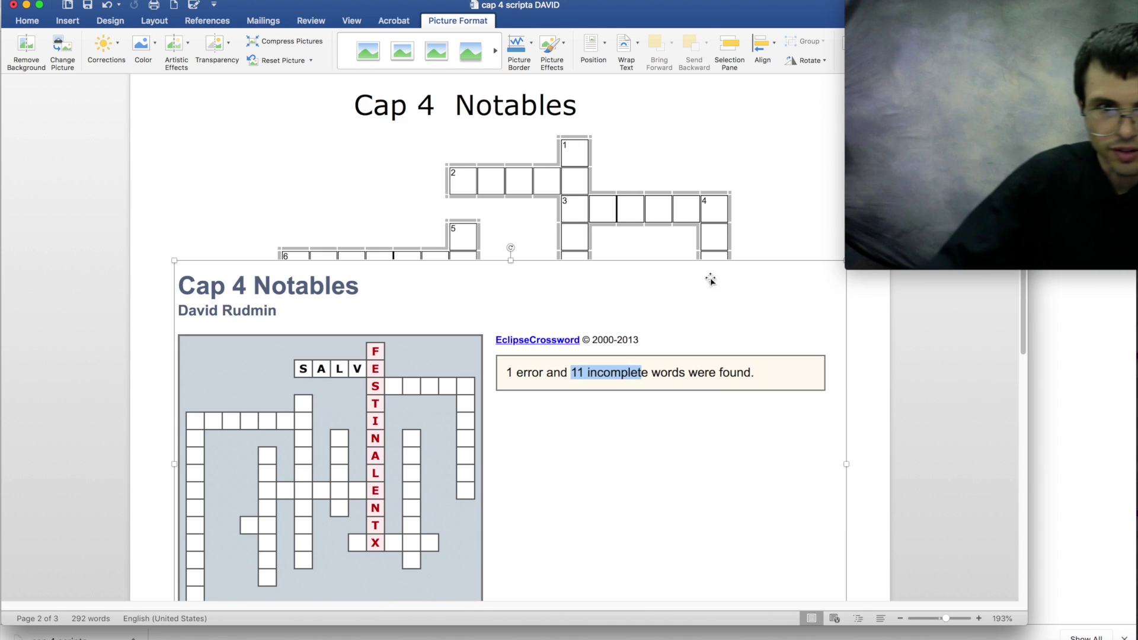
- Crop the right side off the screenshot and enlarge it over the blank grid
right_click(848, 464)
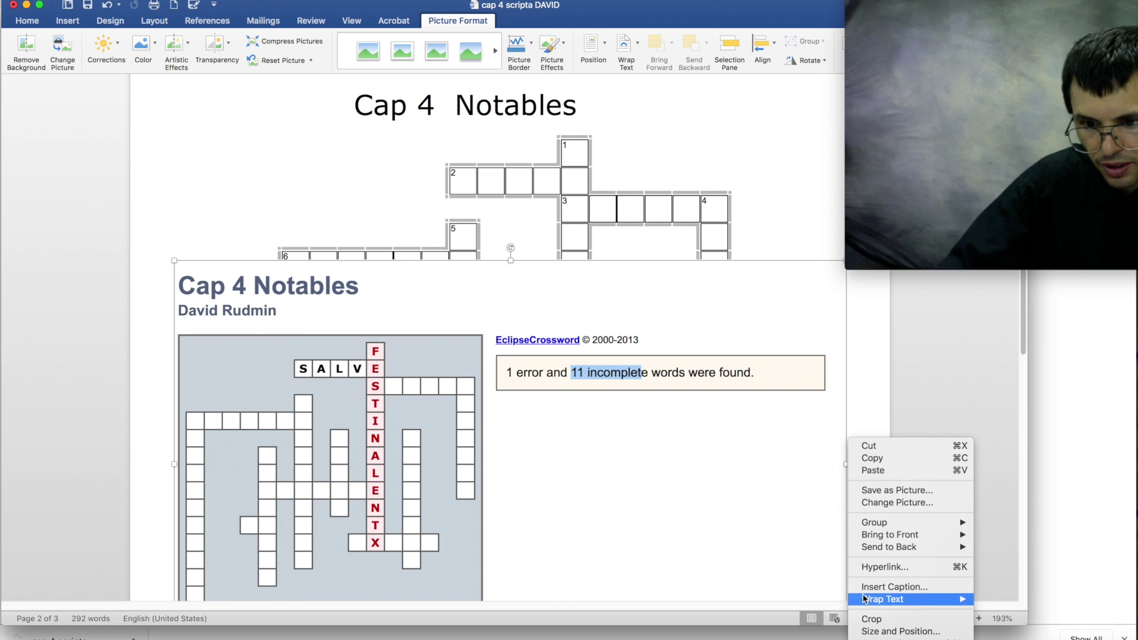
click(867, 618)
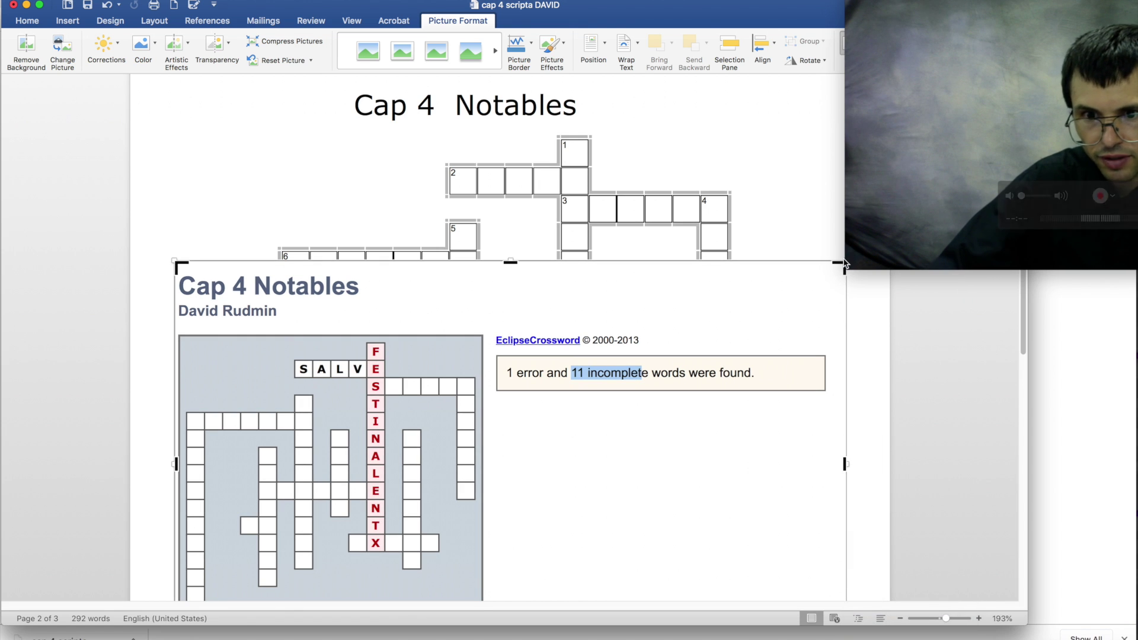
drag(845, 262, 487, 267)
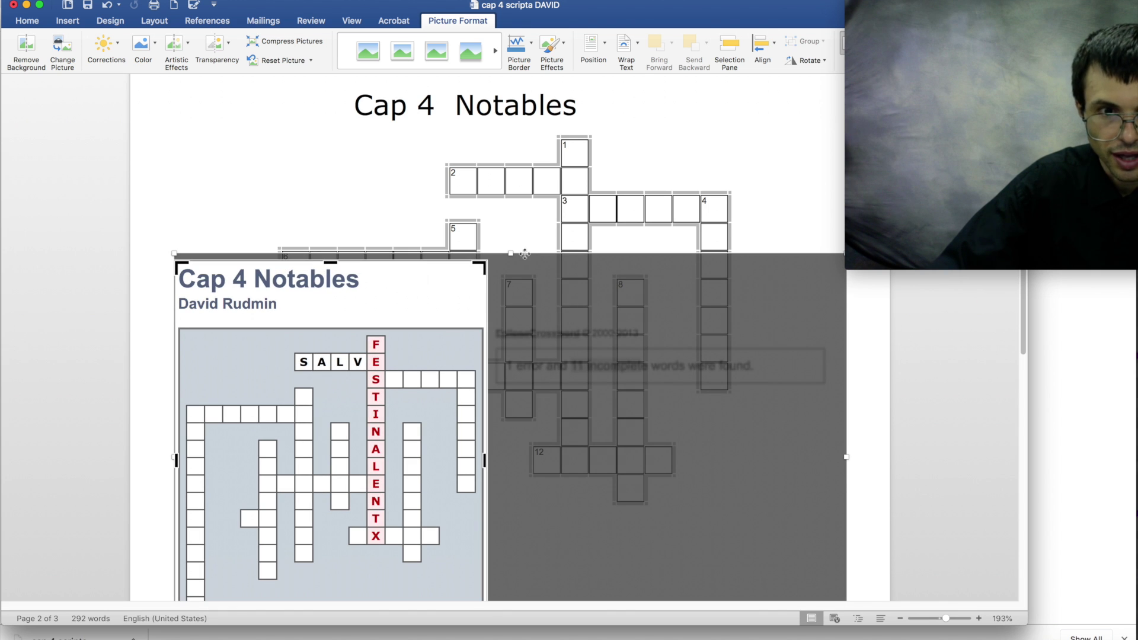
click(524, 254)
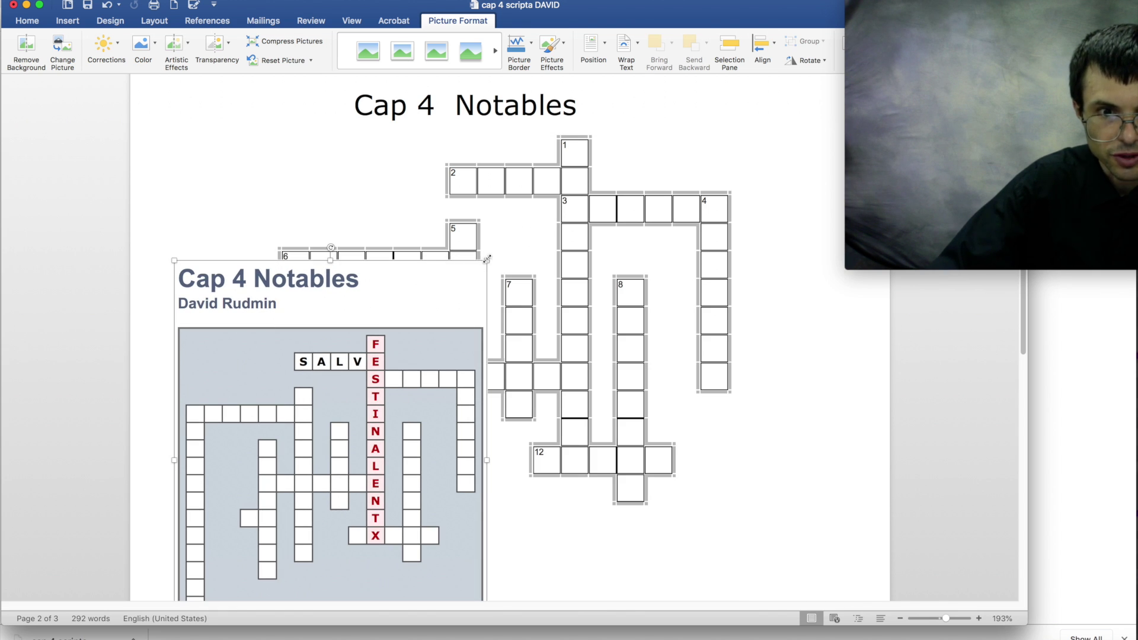
drag(487, 259, 706, 75)
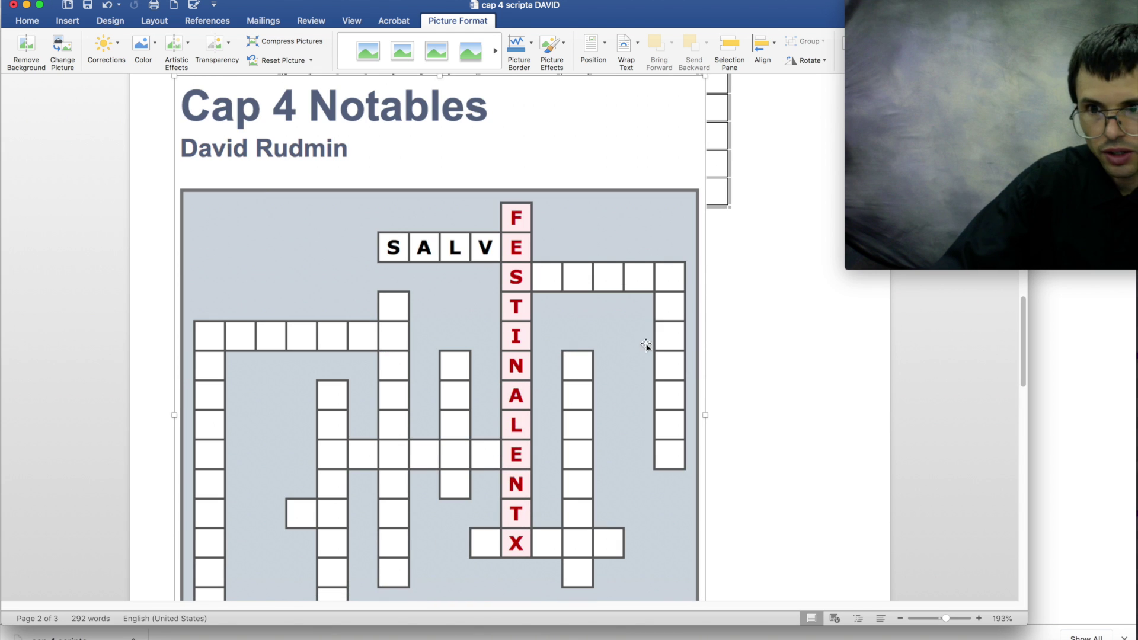
scroll(644, 356, down, 2)
- Delete the inserted screenshot and undo an accidental move of the blank crossword
scroll(639, 361, up, 10)
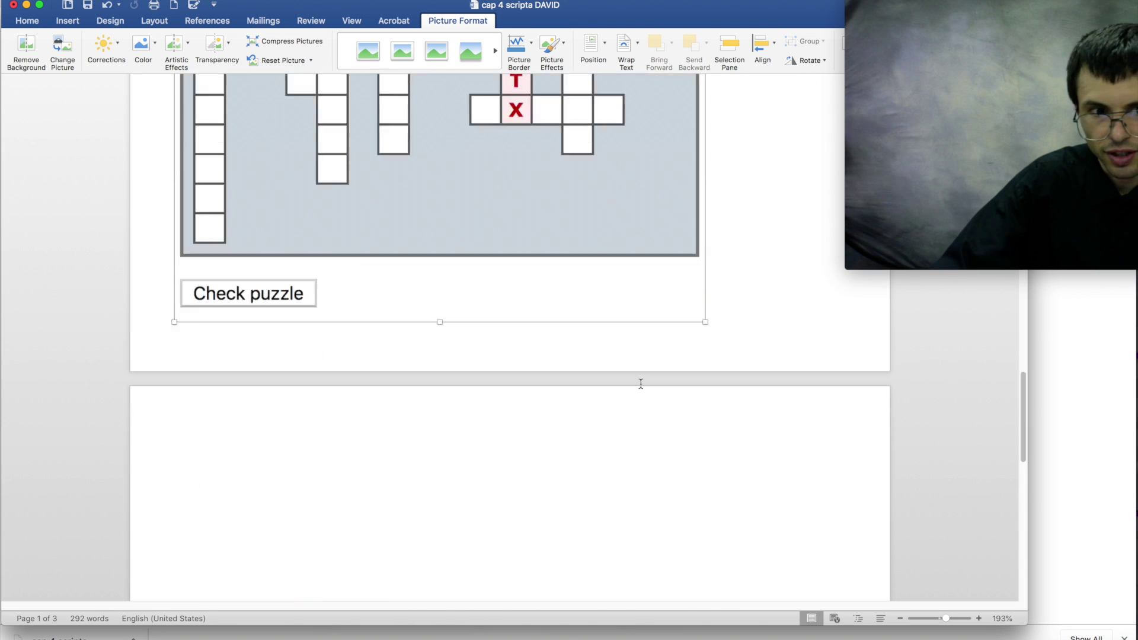
scroll(641, 383, down, 10)
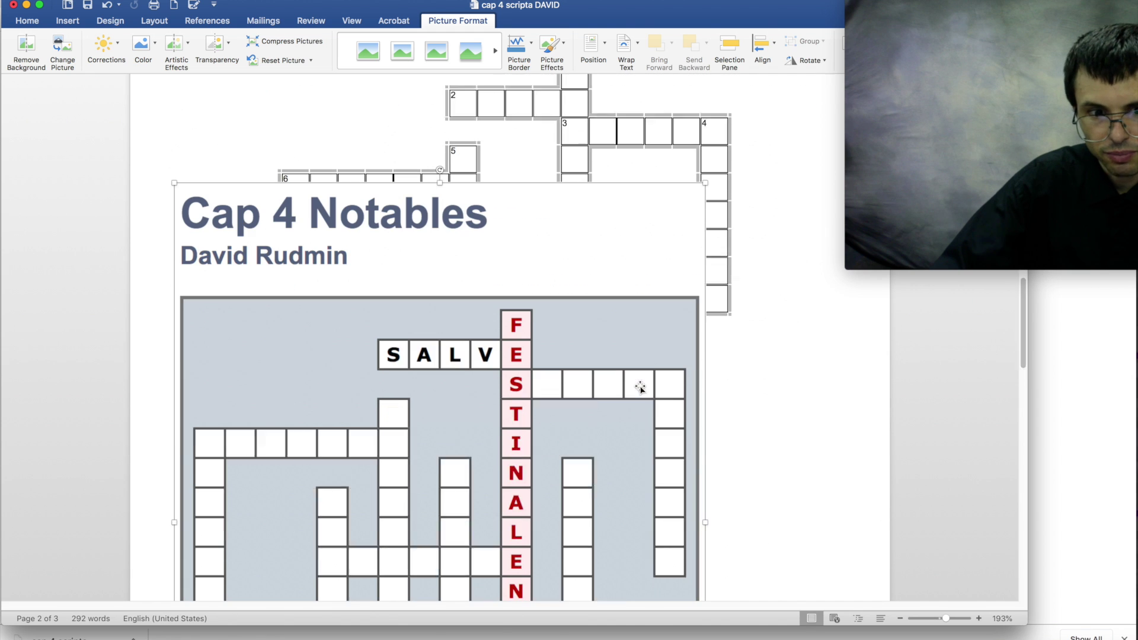
scroll(640, 387, down, 3)
key(BackSpace)
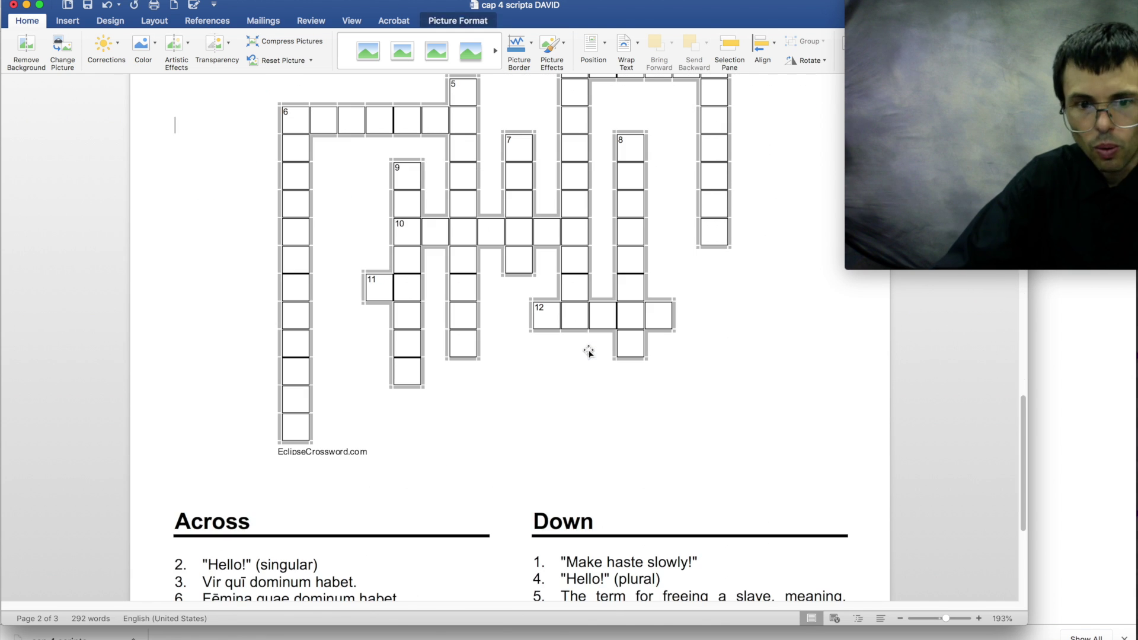
scroll(590, 351, up, 10)
scroll(593, 354, down, 10)
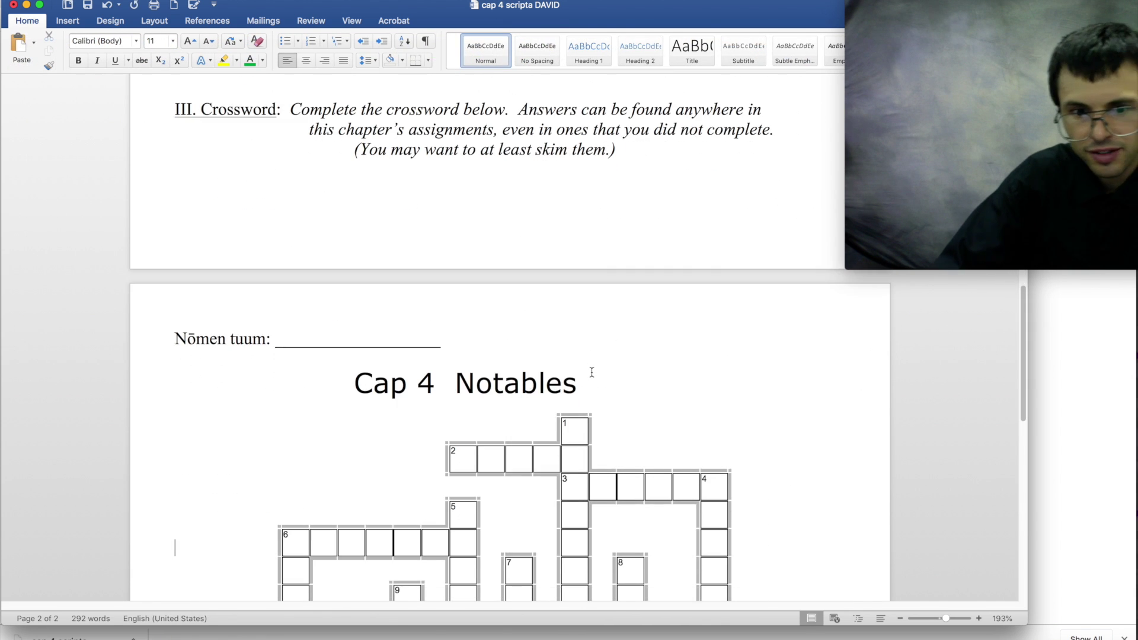
scroll(584, 382, up, 5)
click(494, 278)
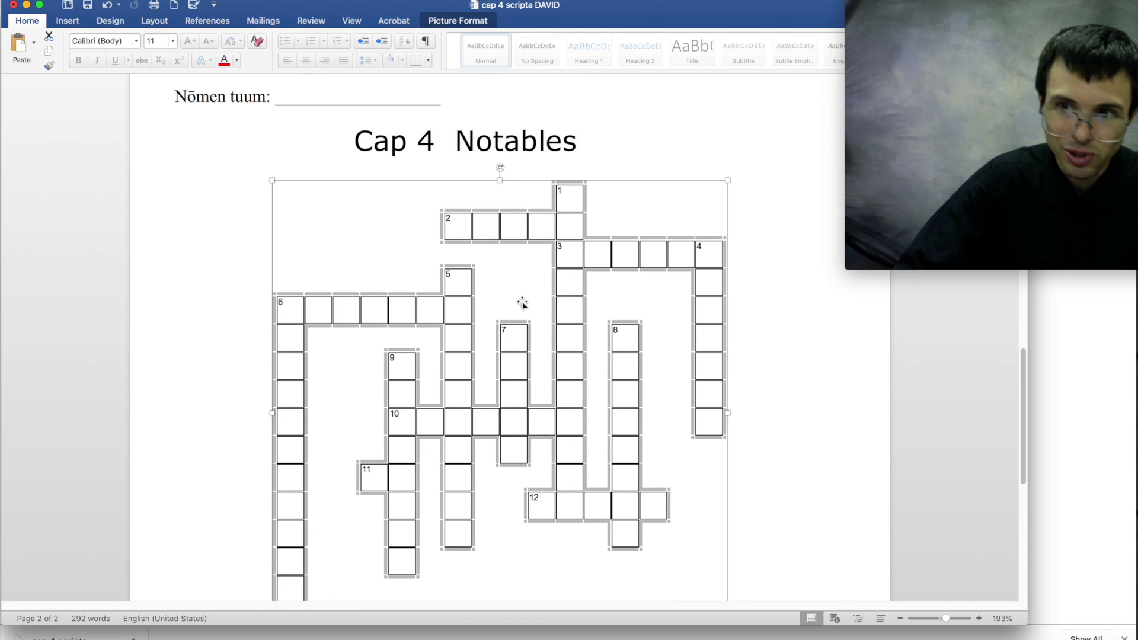
key(super+z)
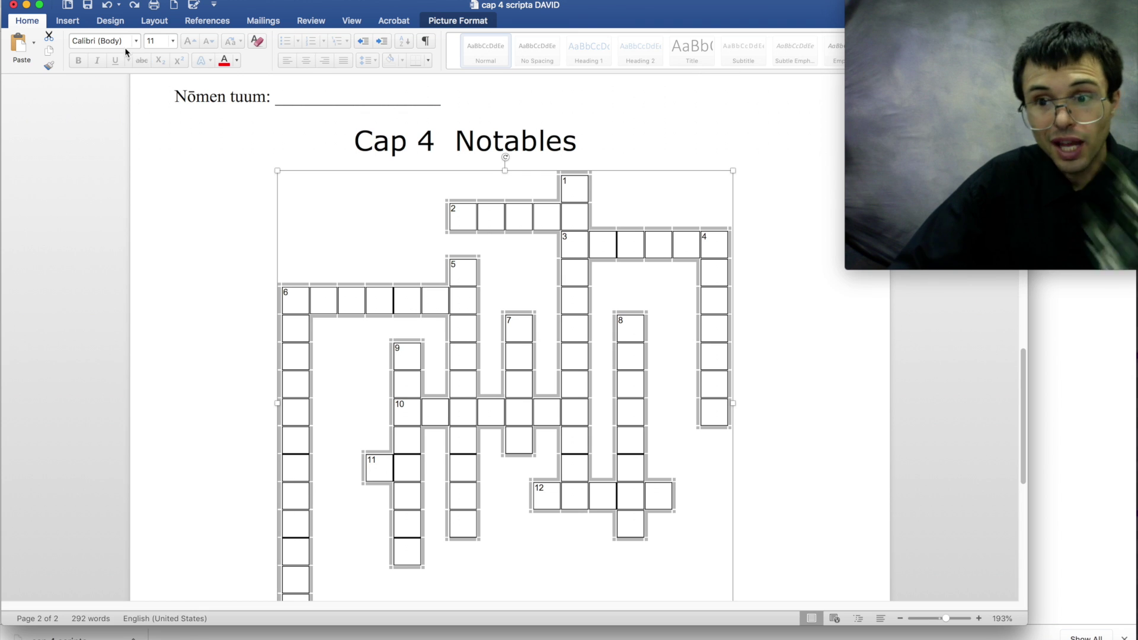
- Draw a text box below the Cap 4 Notables title on page 2
click(78, 25)
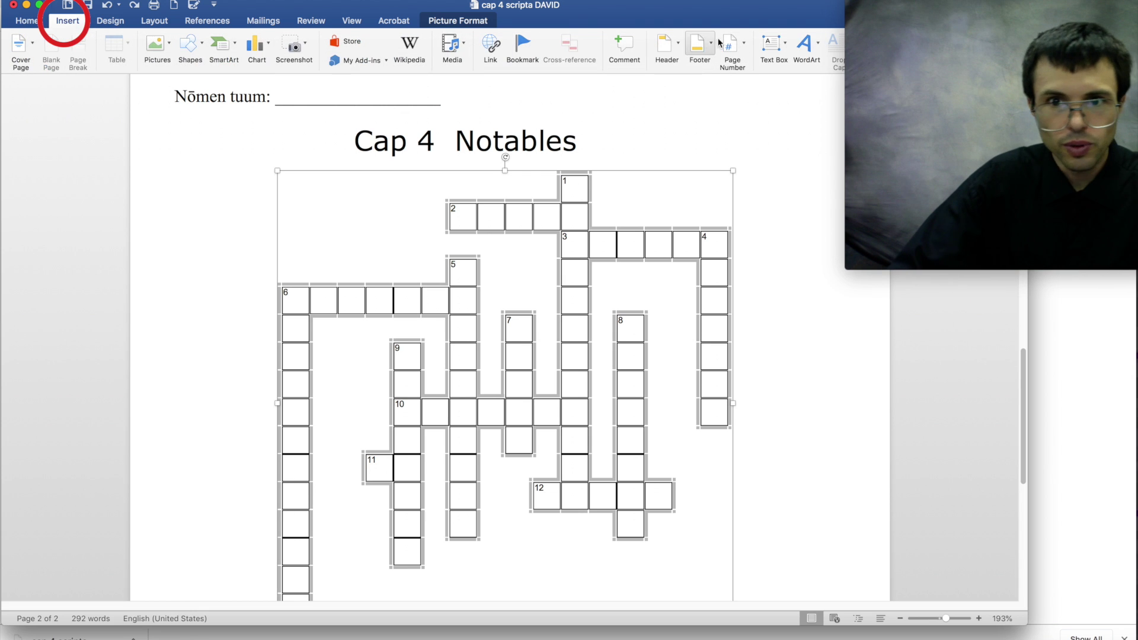
click(774, 44)
click(808, 67)
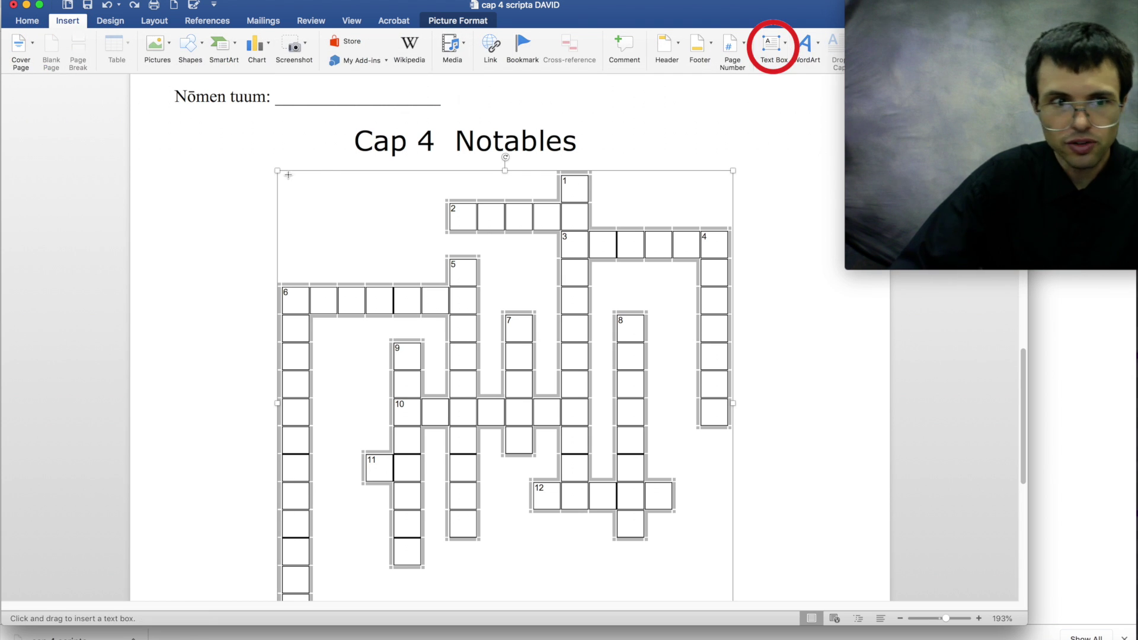
drag(274, 166, 737, 442)
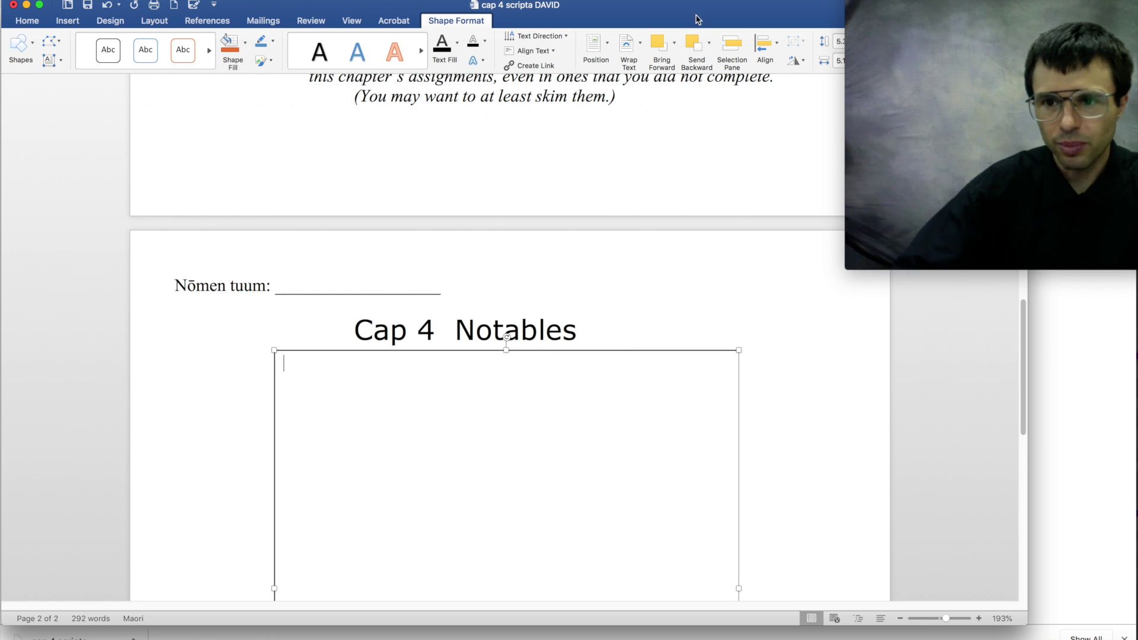
click(338, 348)
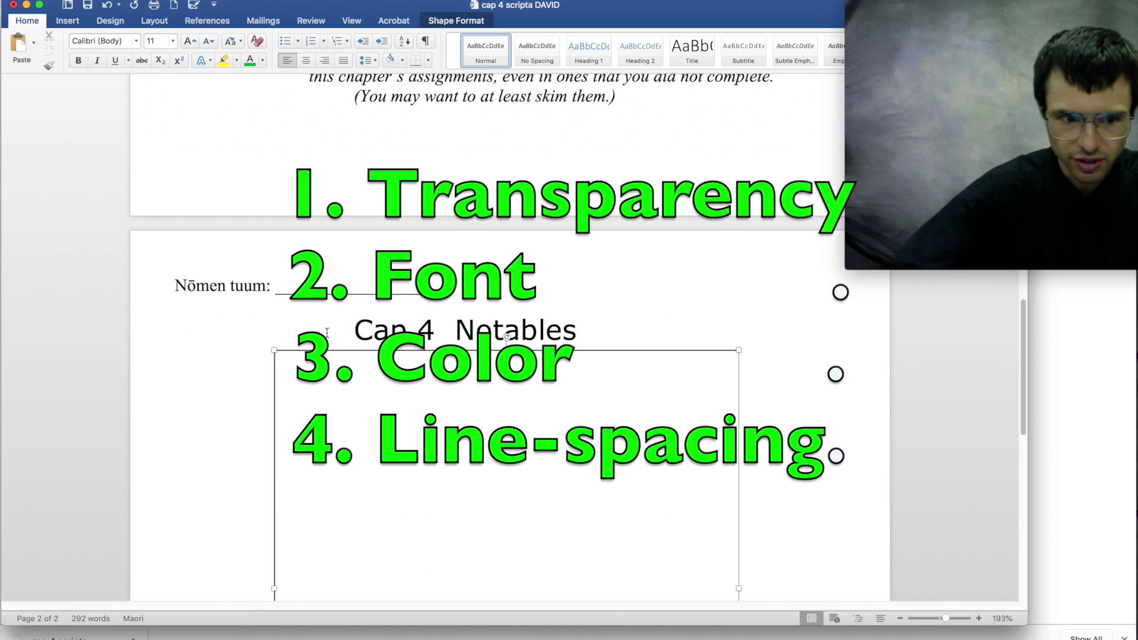
- Set the text box's fill to No fill in Format Shape so the crossword shows through
right_click(334, 351)
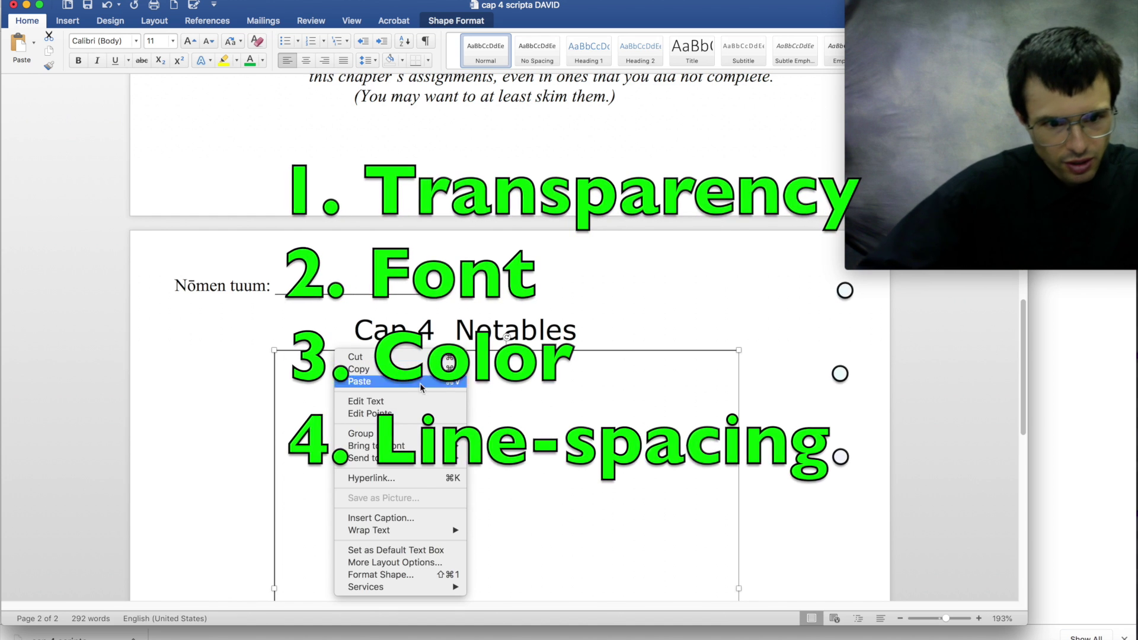
click(428, 575)
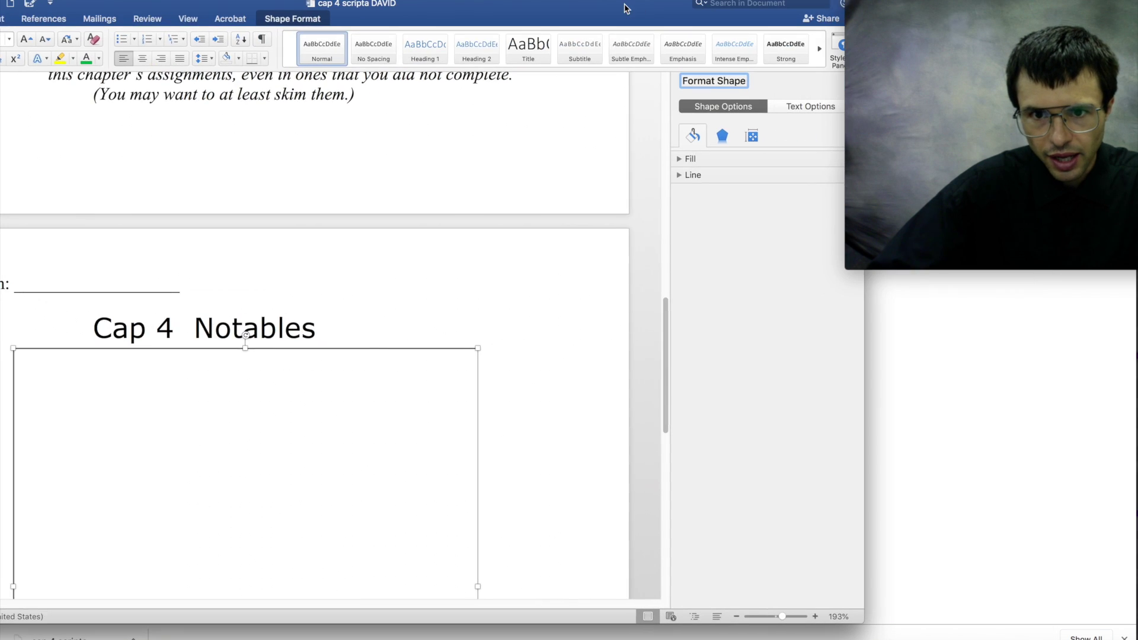
click(687, 159)
click(699, 180)
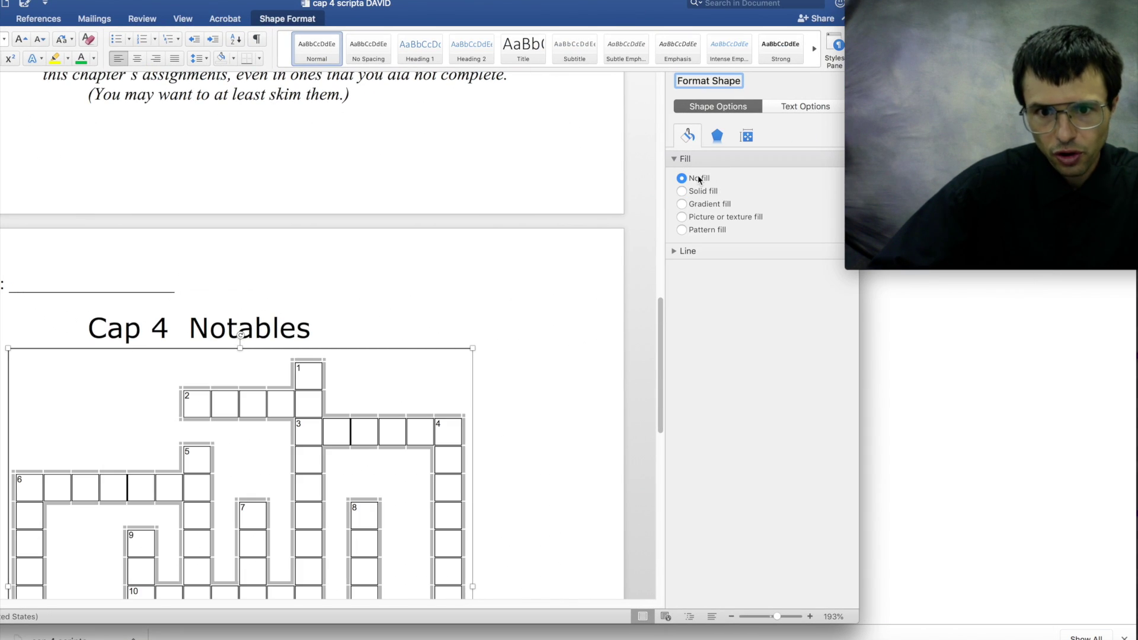
- Switch input to Maori and set all text box lines to 14 pt
double_click(419, 12)
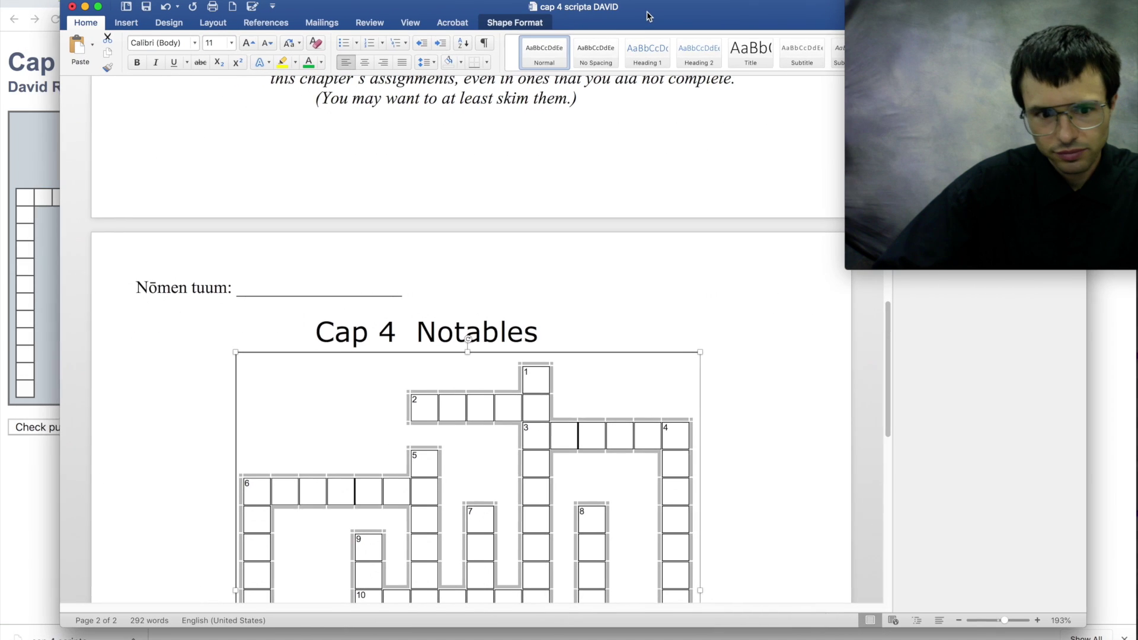
key(ctrl+space)
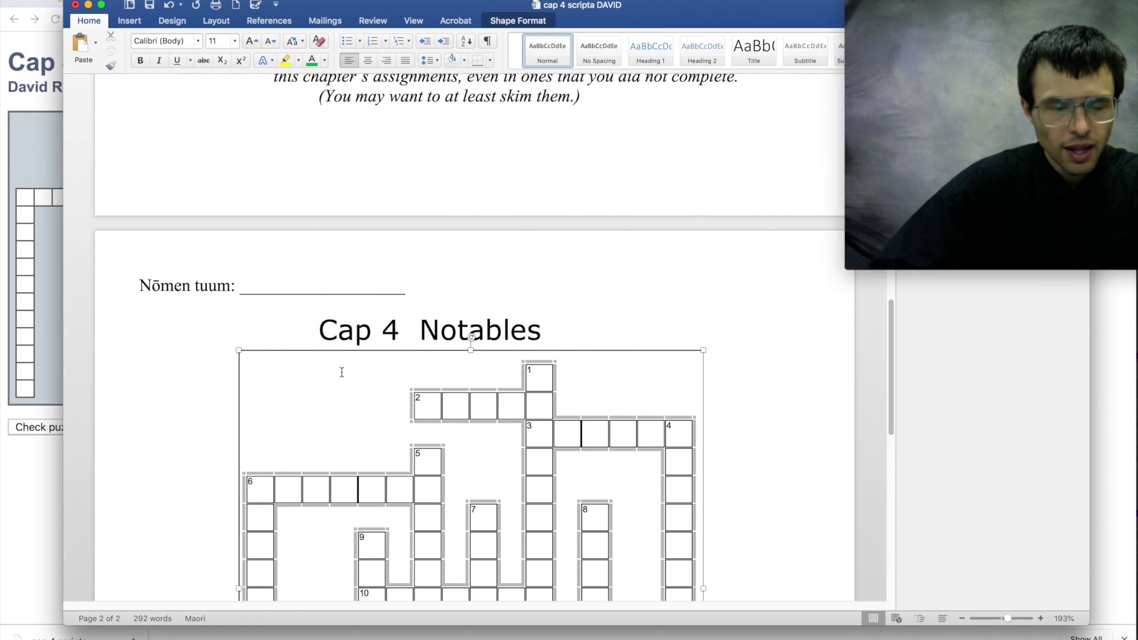
key(super+a)
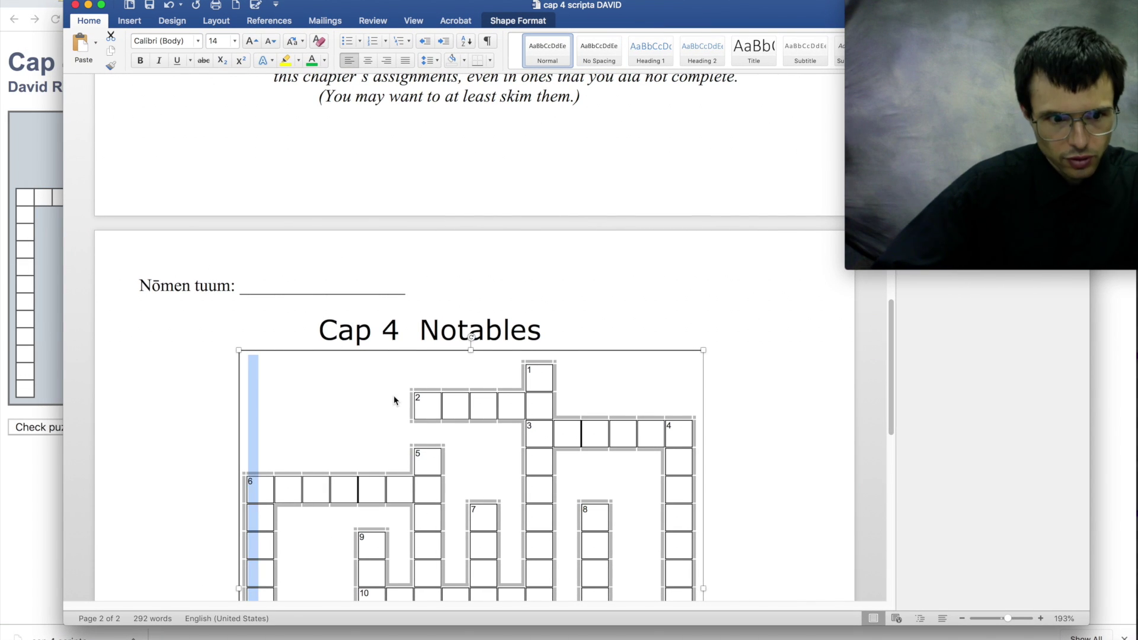
click(235, 40)
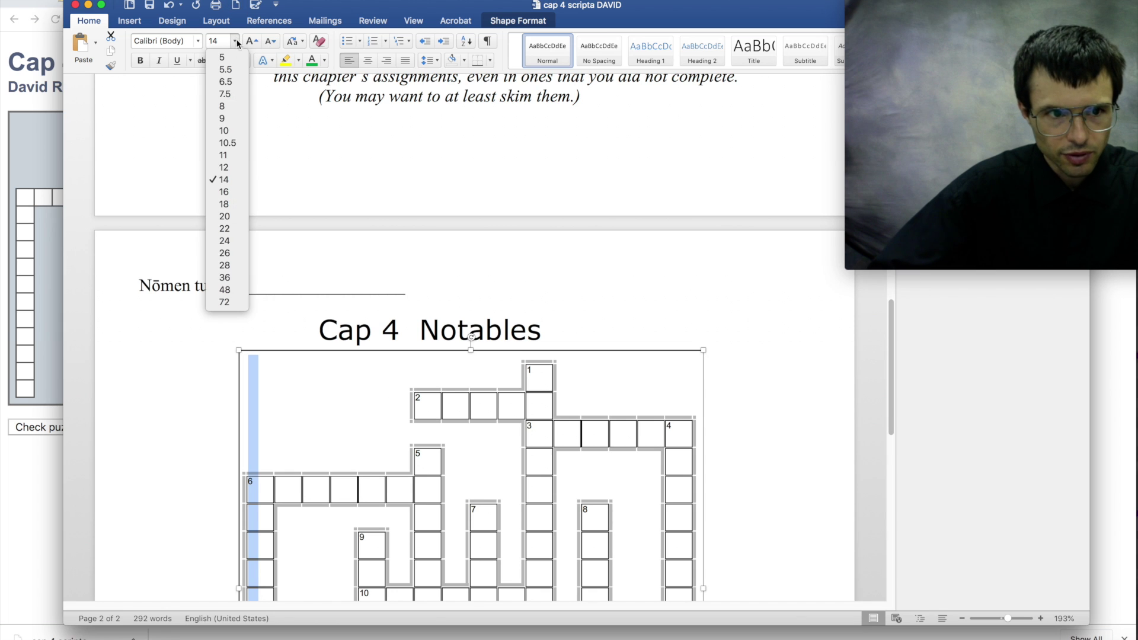
click(228, 179)
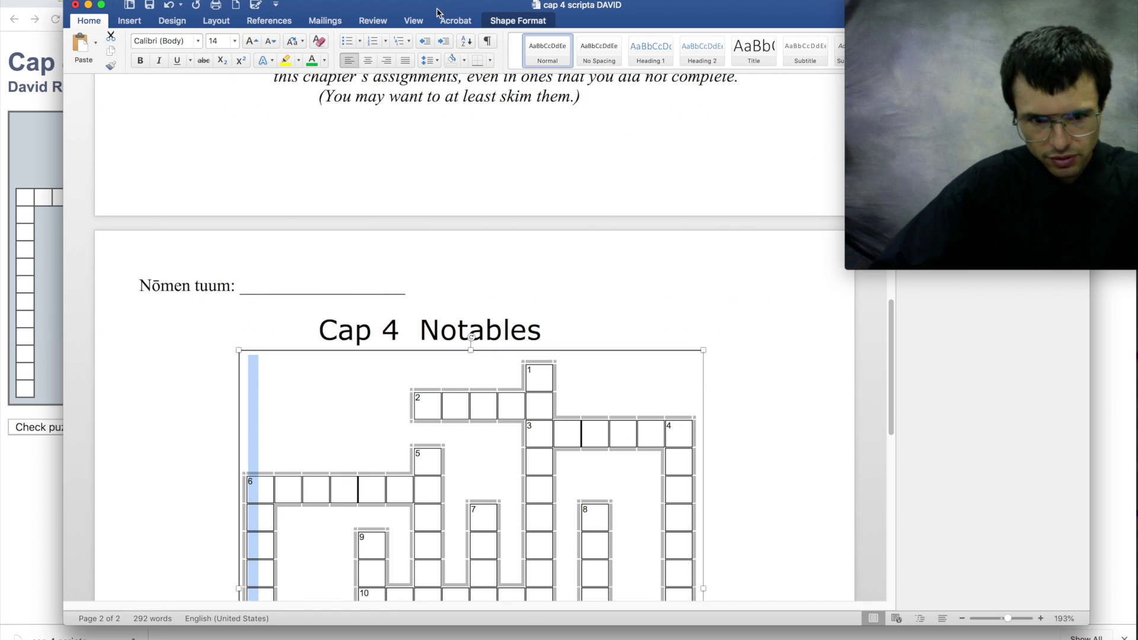
- Set paragraph spacing to 0 pt after and line spacing to exactly 22 pt
click(438, 60)
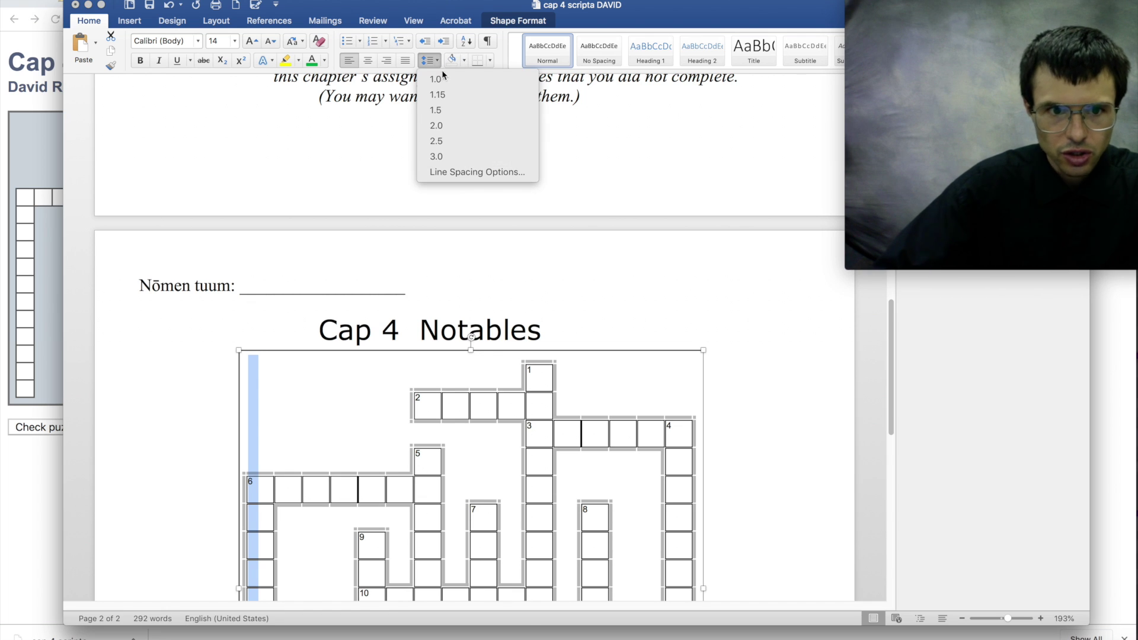
click(476, 172)
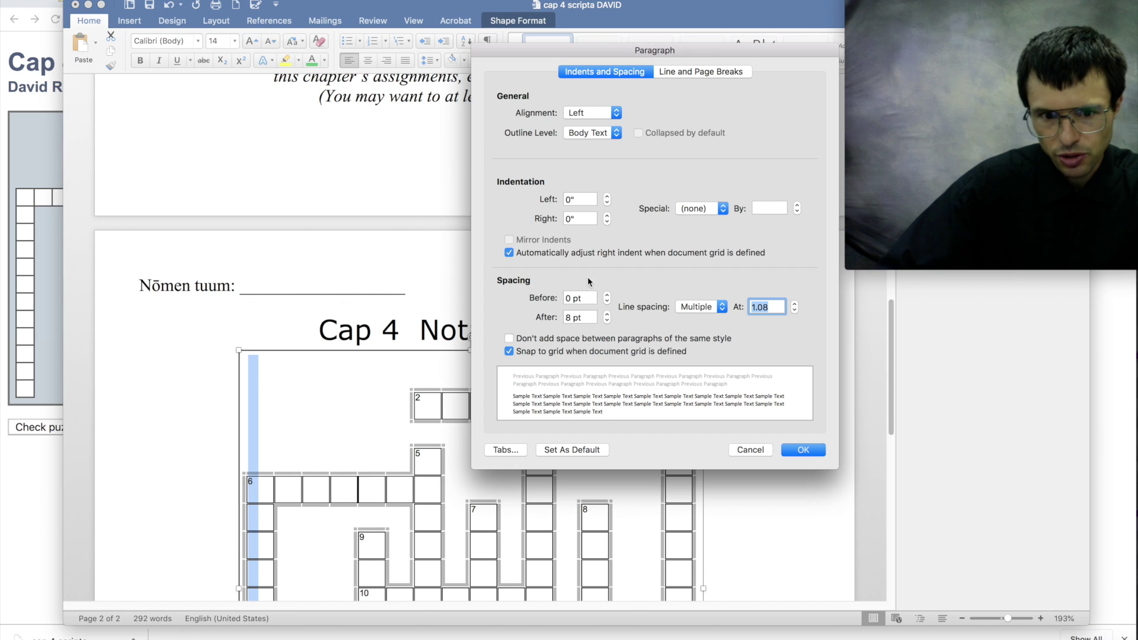
click(607, 321)
click(607, 321)
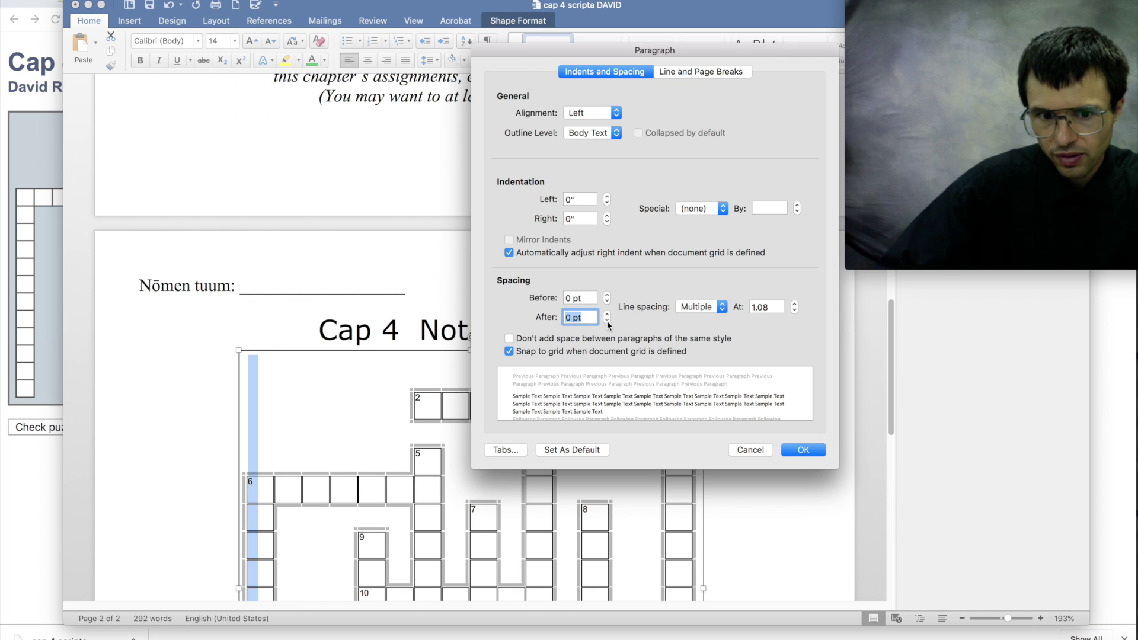
click(689, 308)
click(695, 297)
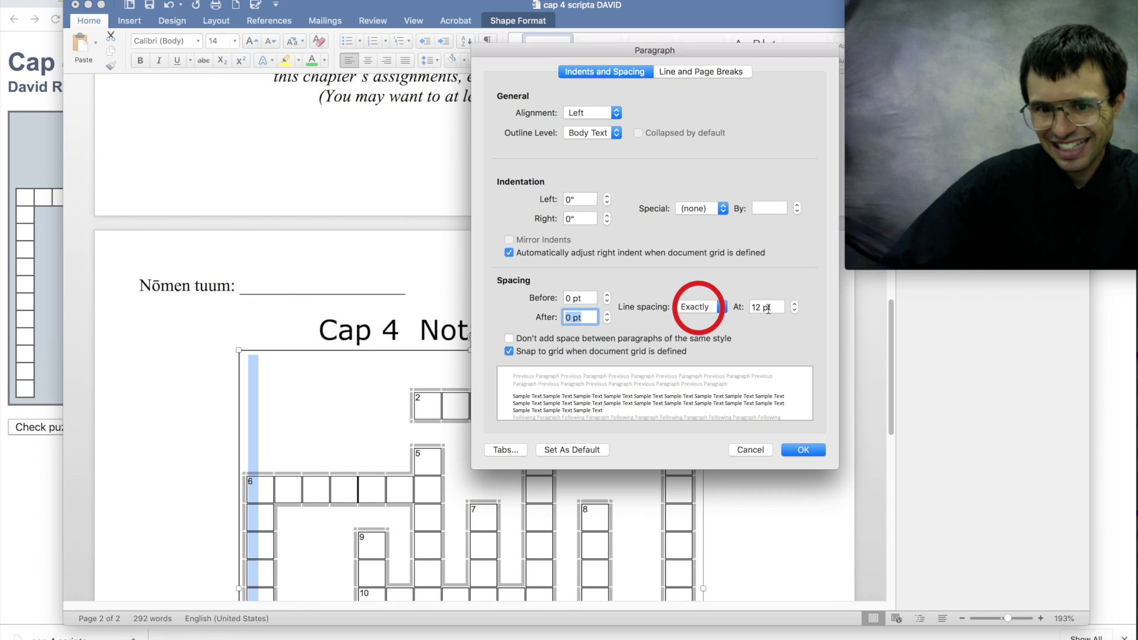
drag(759, 308, 748, 307)
text(22)
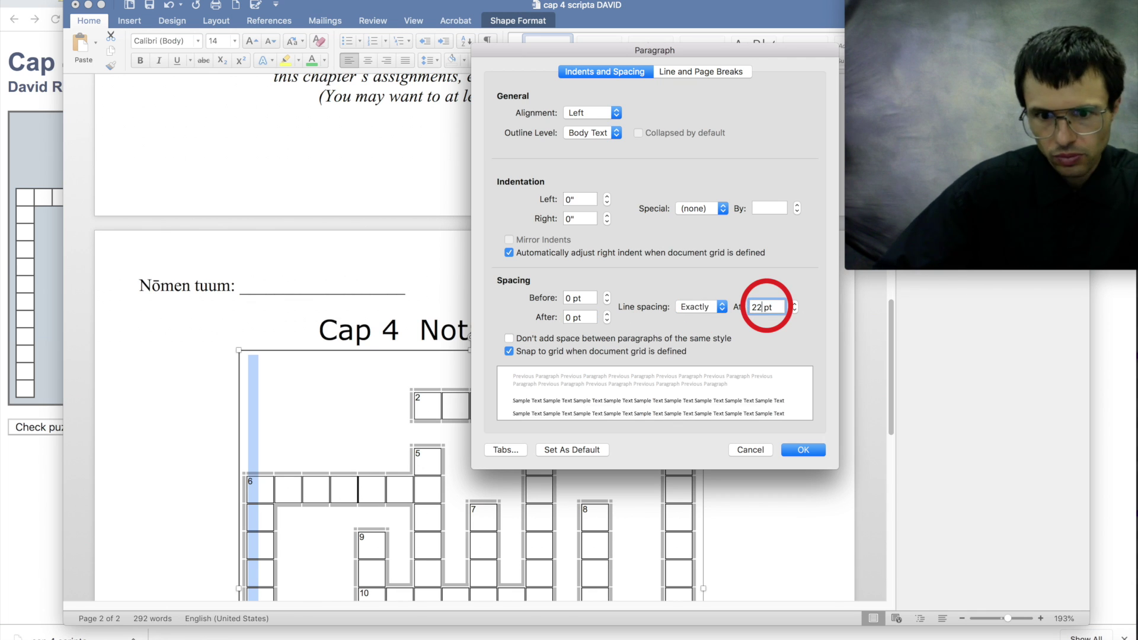
click(801, 449)
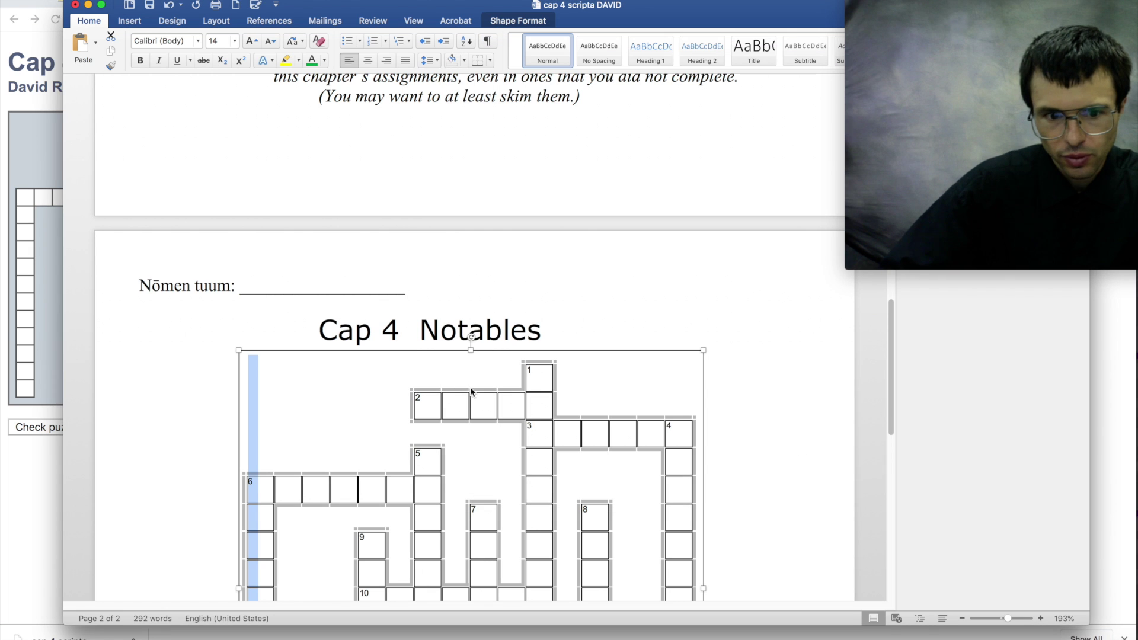
click(399, 383)
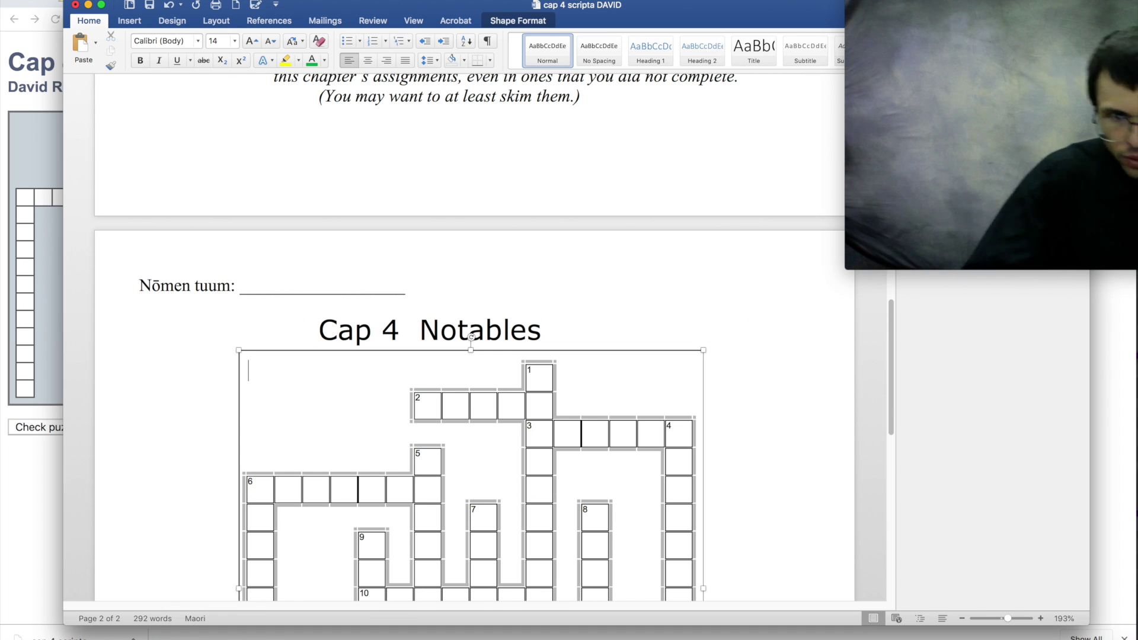
- Tab the first line across and paste copies of it down the text box
key(Tab)
key(Tab)
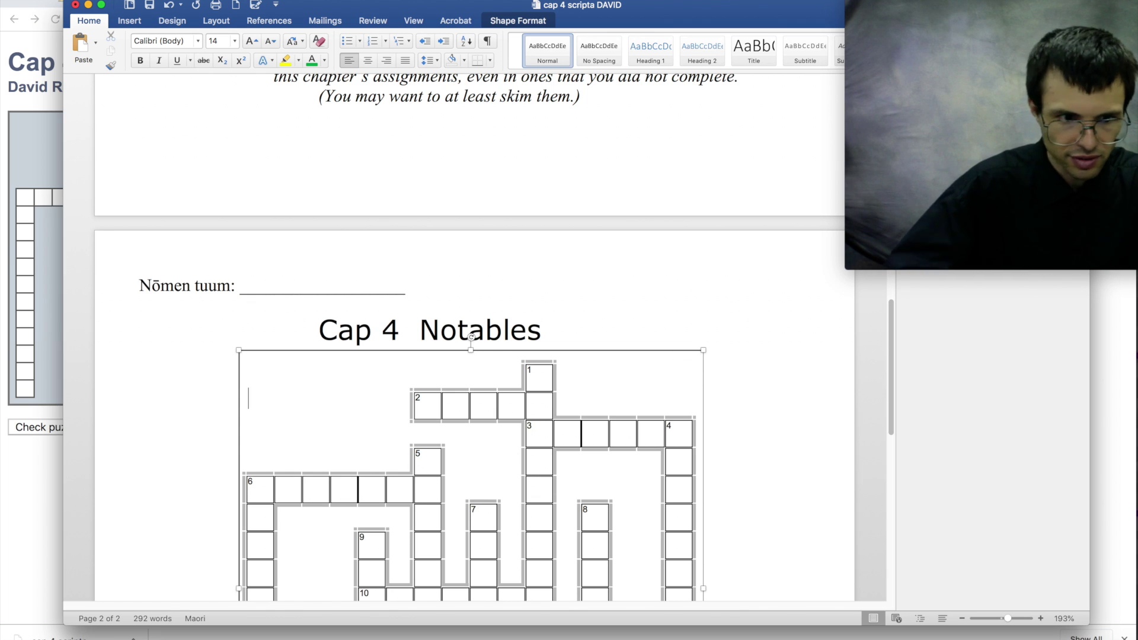
triple_click(424, 379)
scroll(424, 380, down, 4)
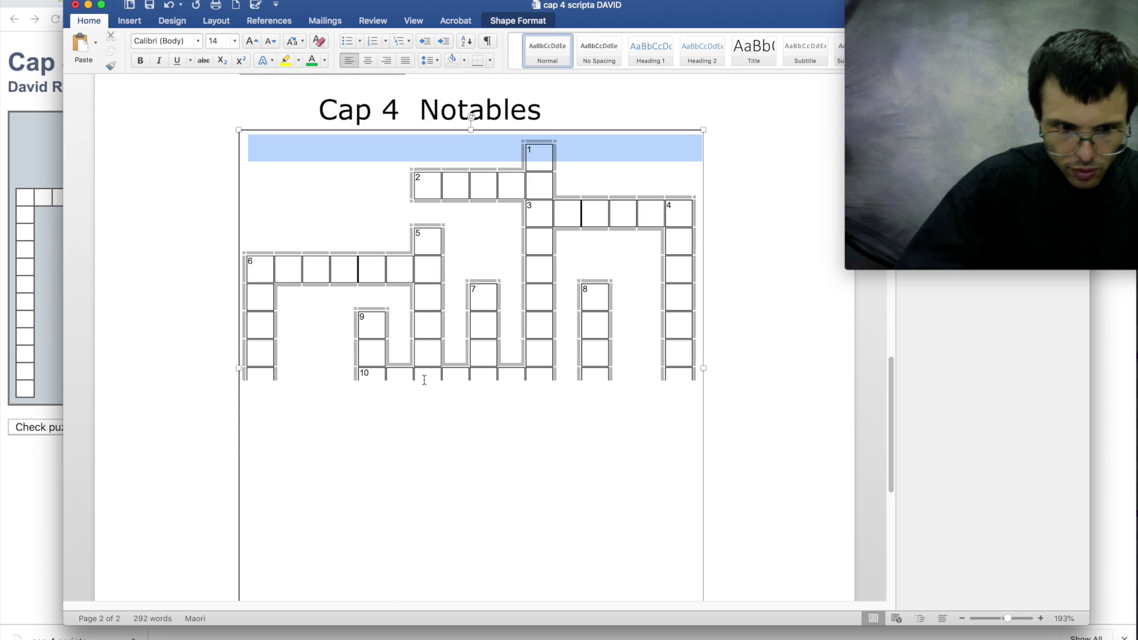
key(super+c)
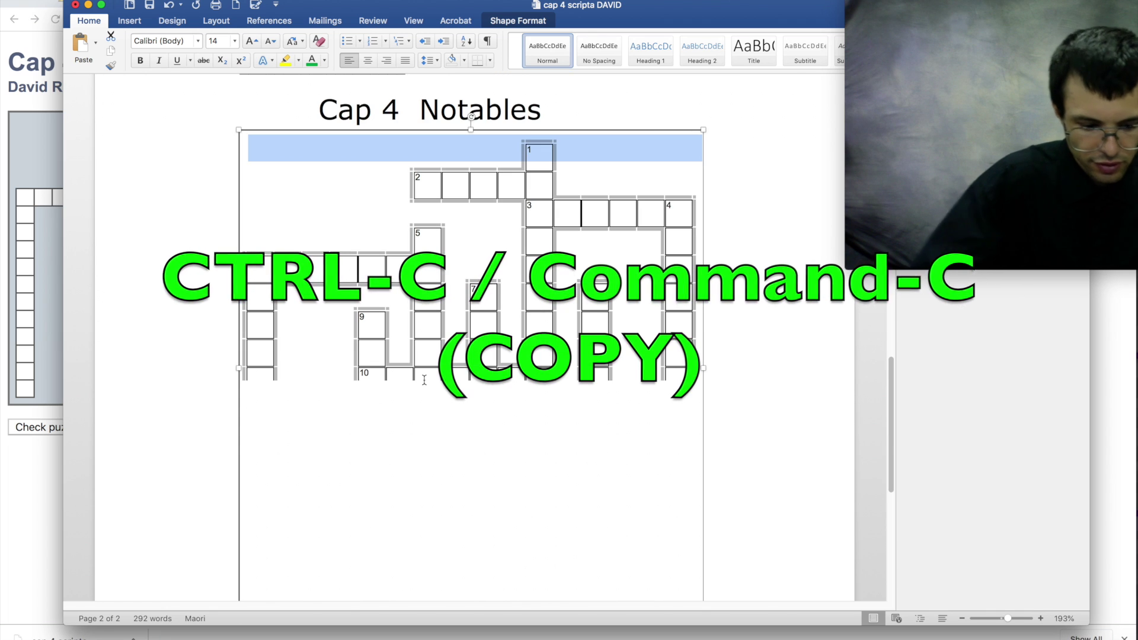
key(super+v)
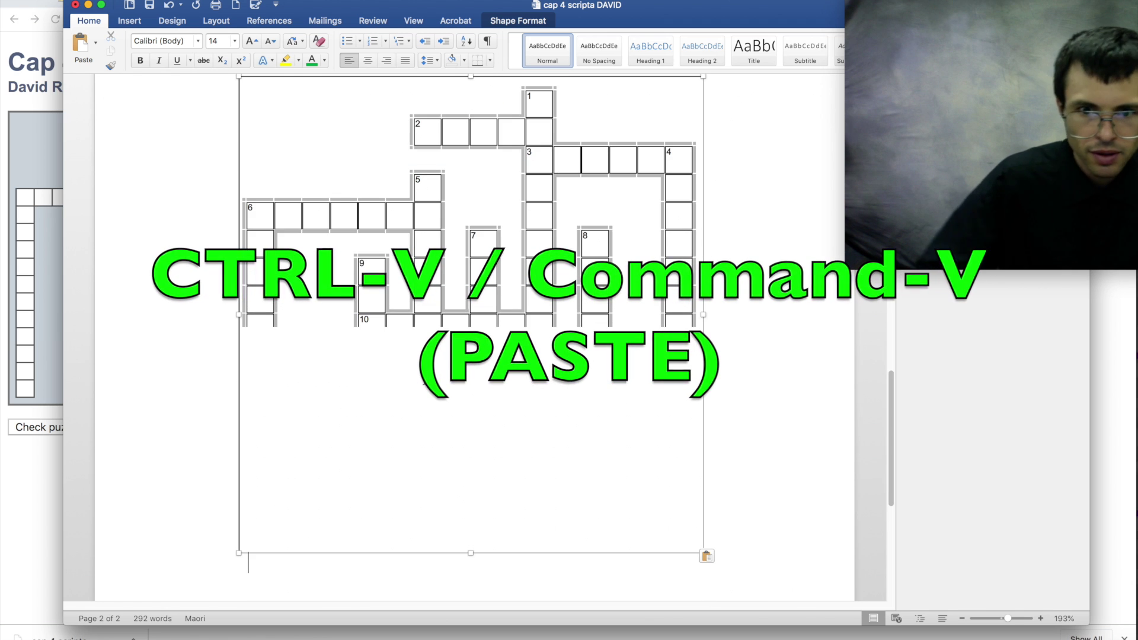
scroll(521, 368, up, 5)
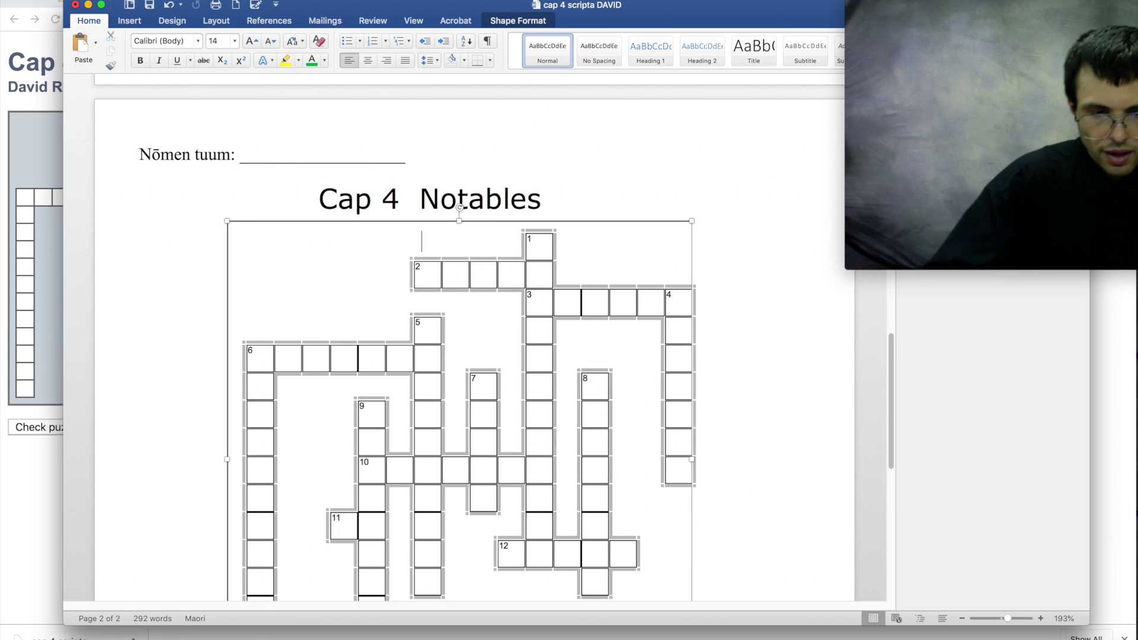
- Type a D in the last 2-across square and in square 3, removing stray letters
text(D)
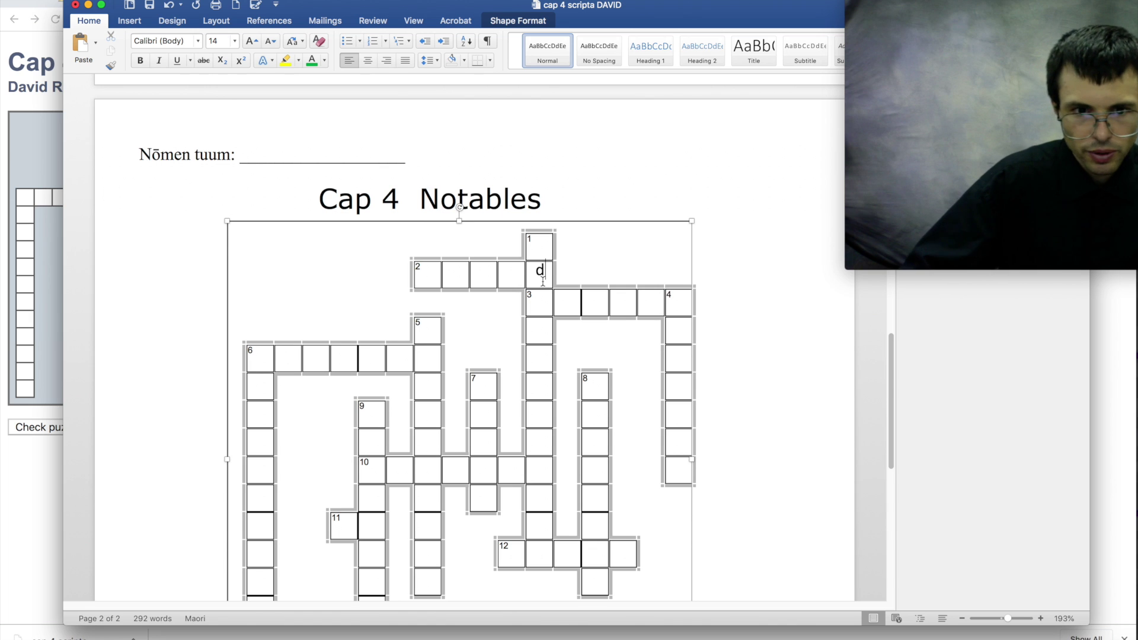
key(super+a)
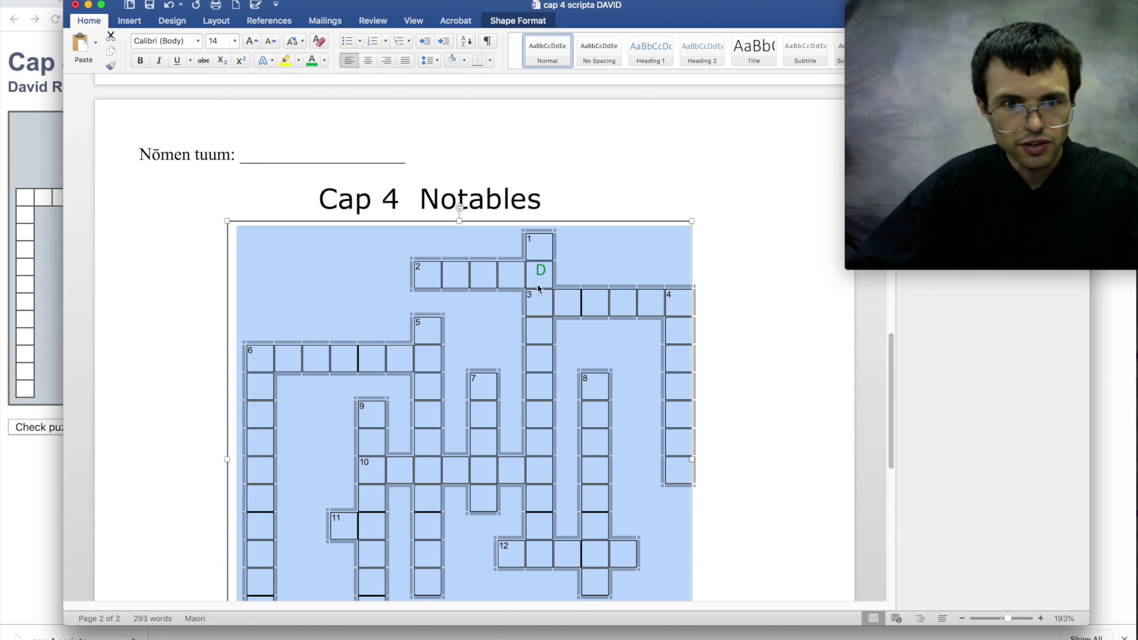
click(541, 270)
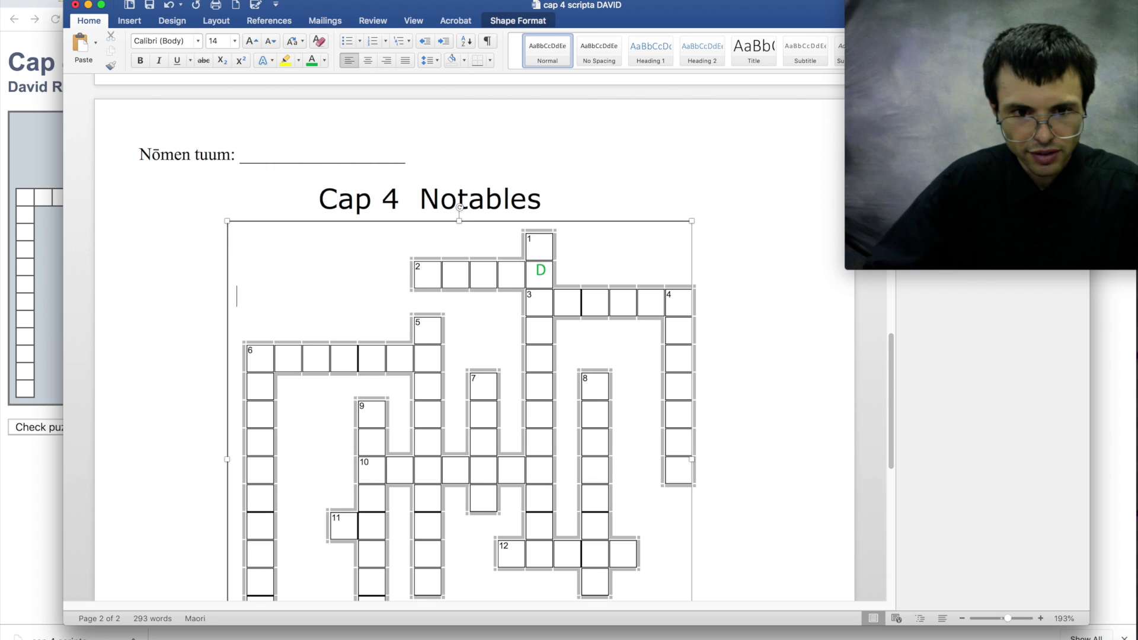
key(Down)
text(D)
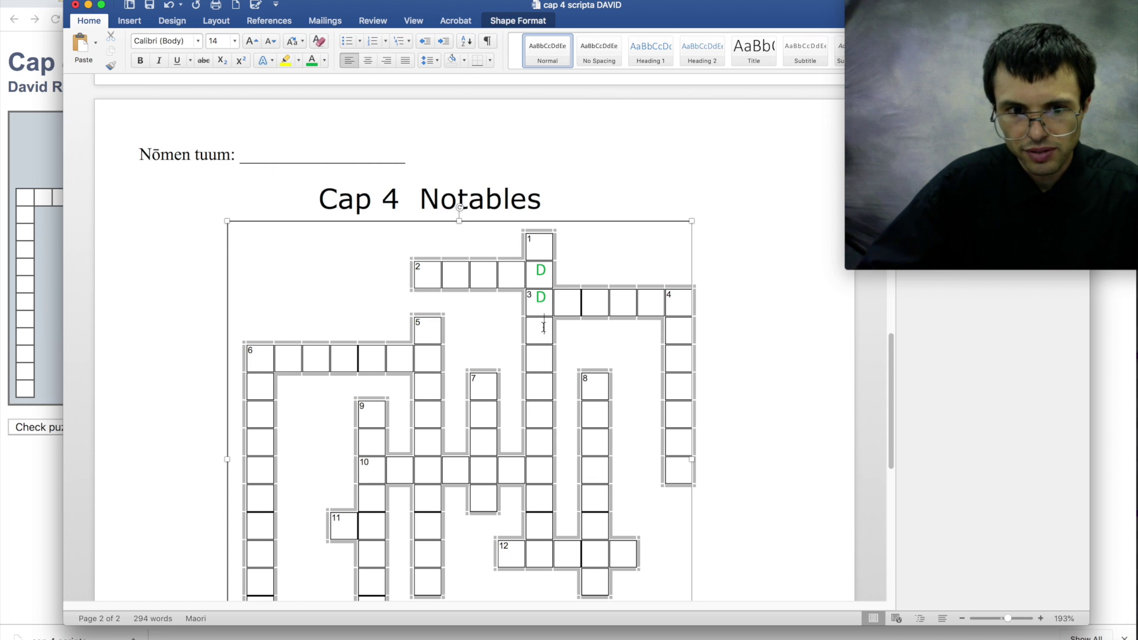
text(DSA)
drag(575, 225, 574, 233)
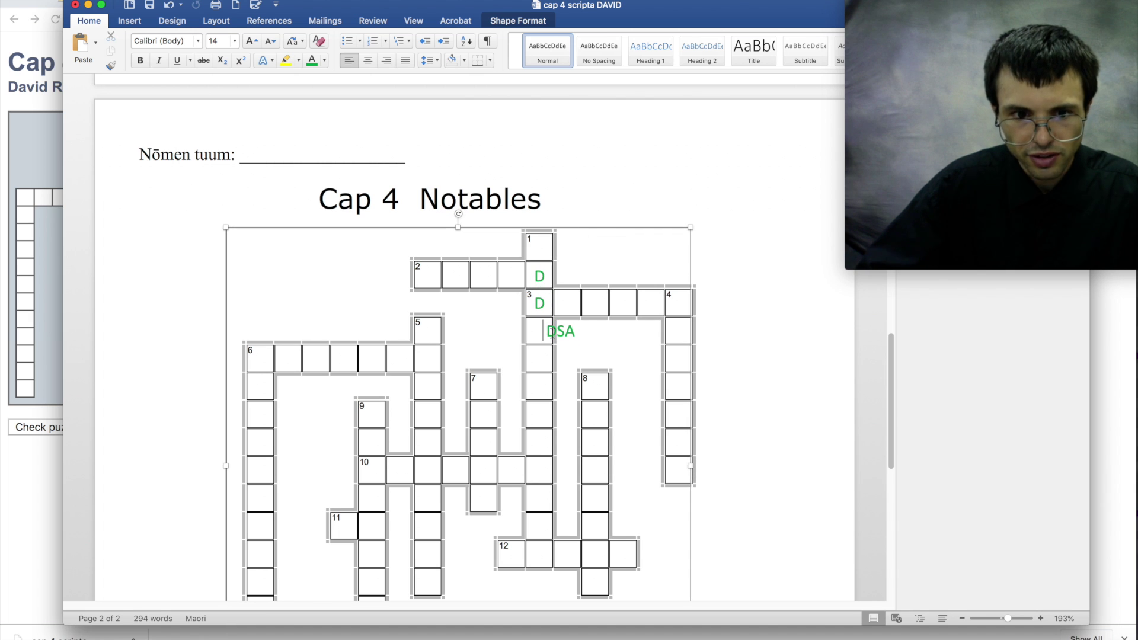
double_click(569, 333)
key(BackSpace)
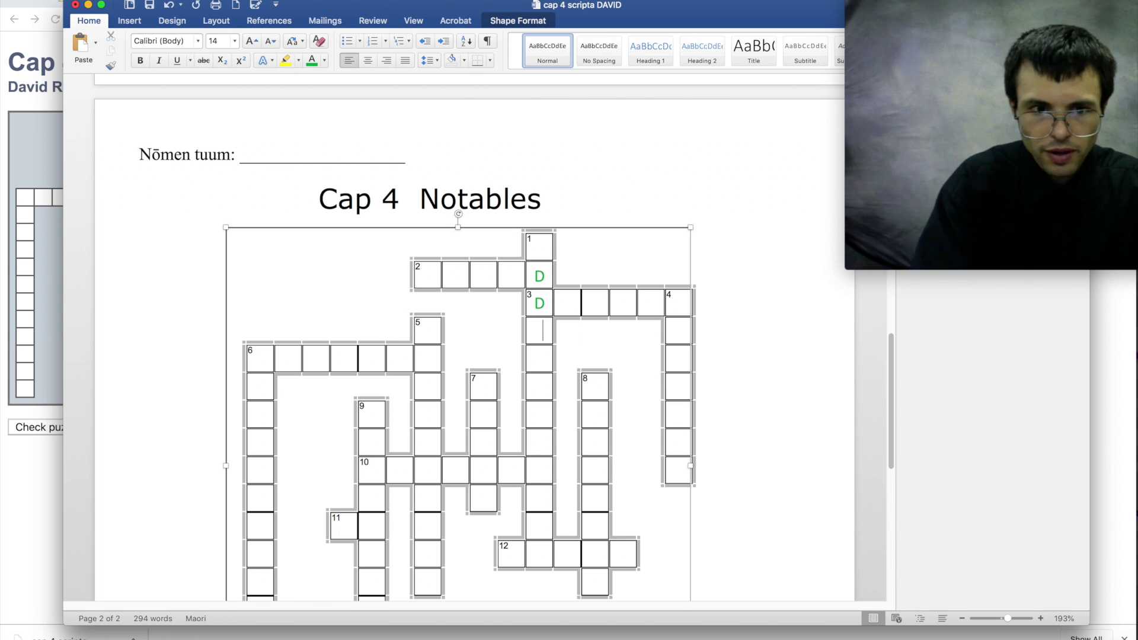
- Type SALVE into the clue 2 across row, correcting the typo
drag(427, 291, 506, 282)
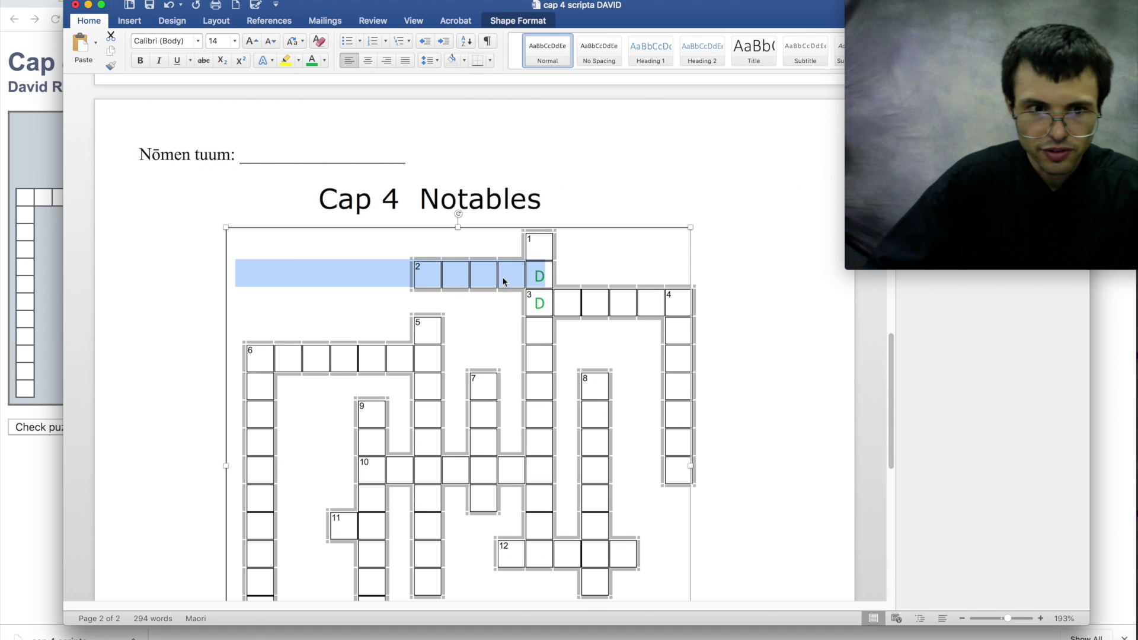
click(420, 274)
text(DSA)
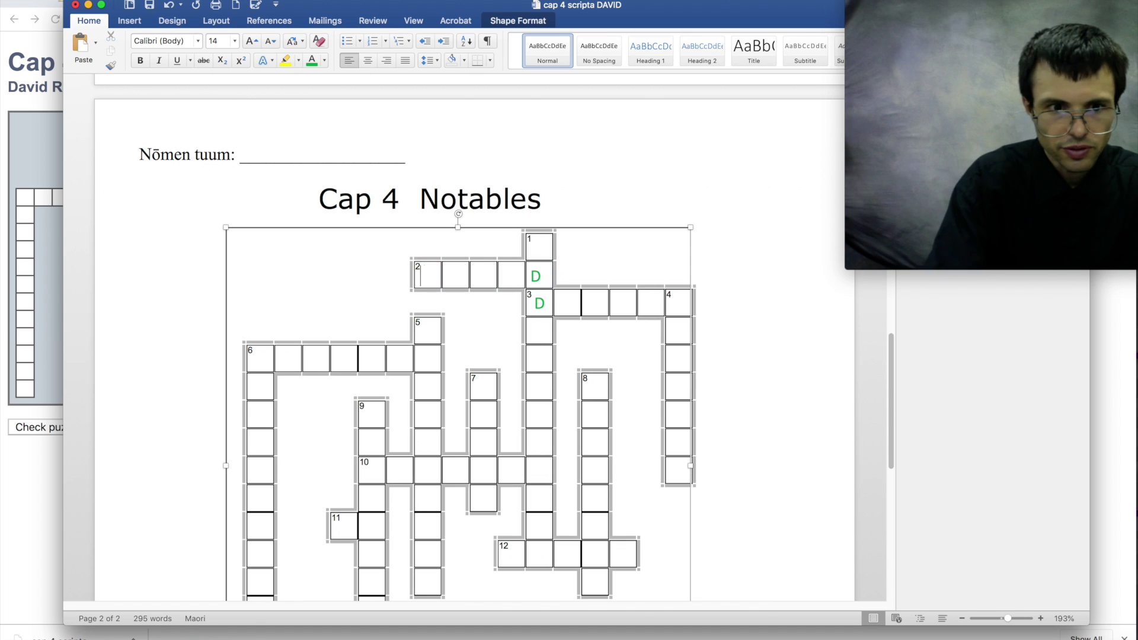
scroll(504, 278, down, 15)
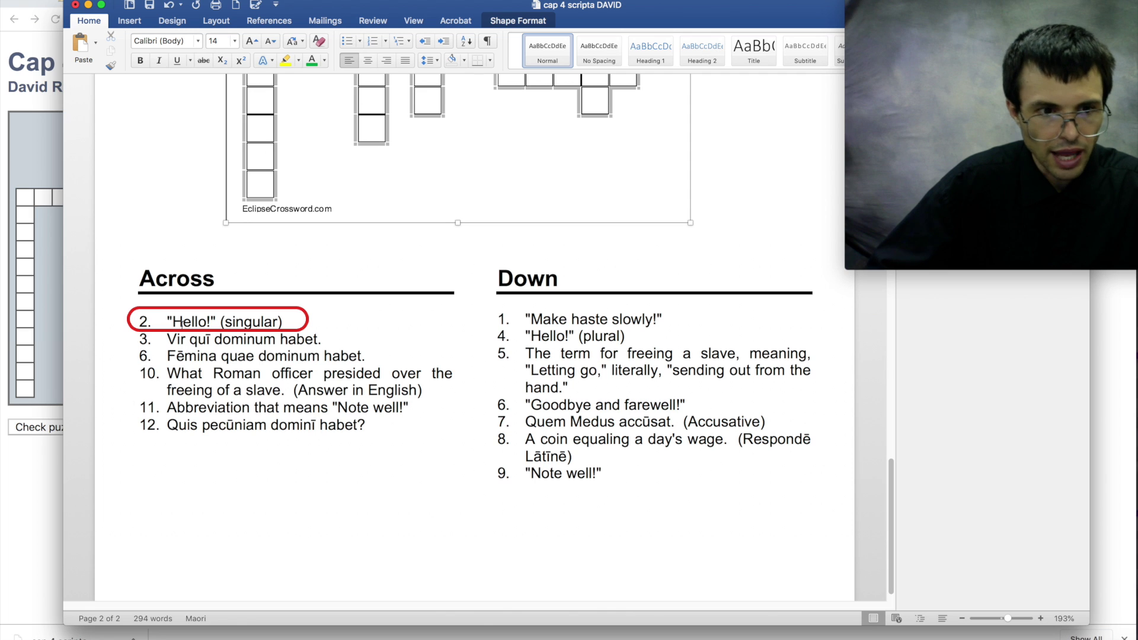
scroll(287, 323, up, 15)
text(SALCE)
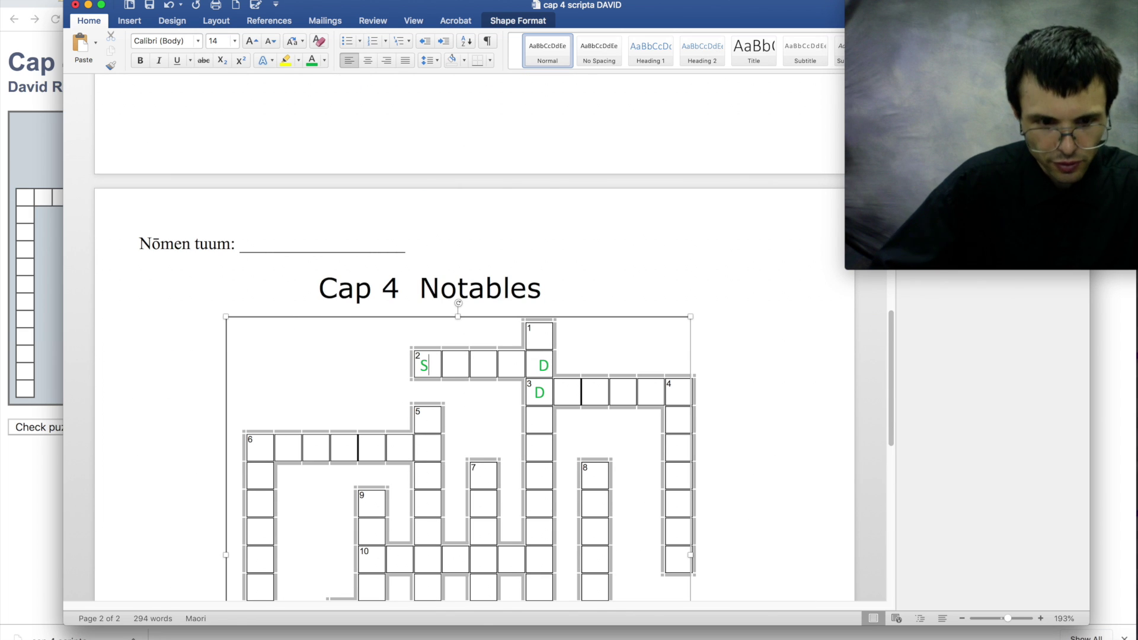
key(BackSpace)
key(BackSpace)
text(VE)
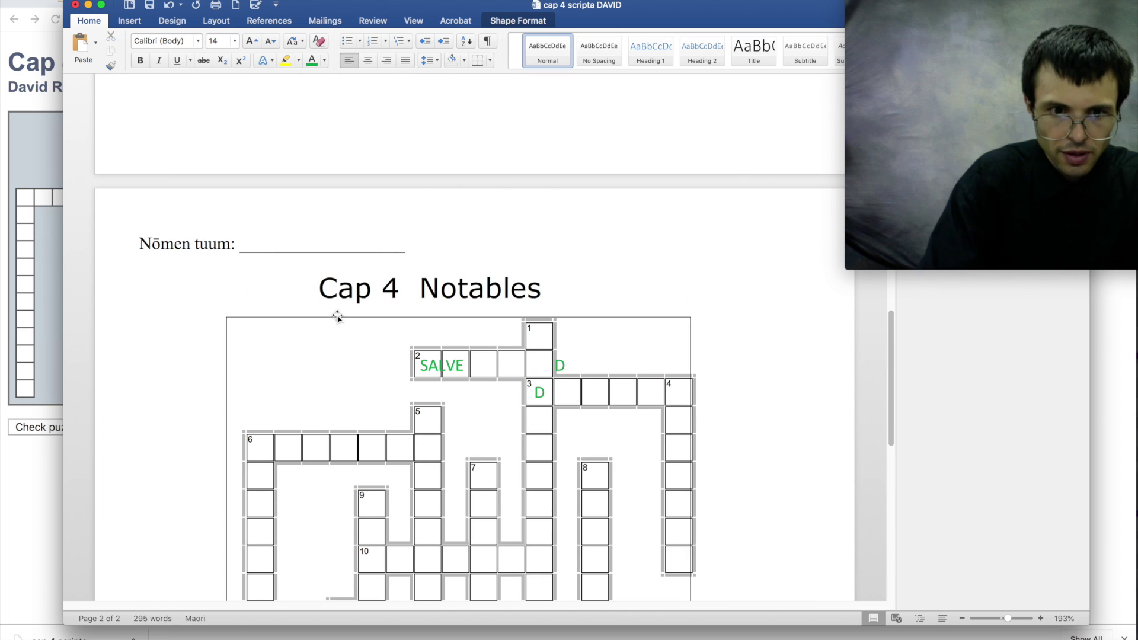
- Space the SALVE letters with periods so each sits in its own box
click(428, 365)
key(Right)
text(.)
key(Right)
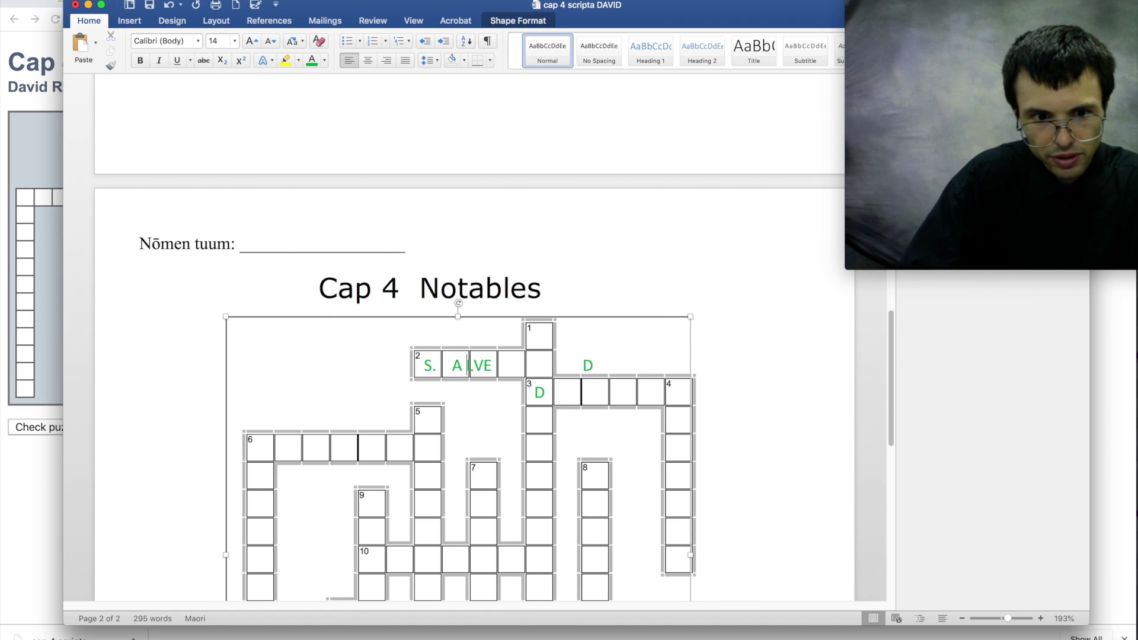
key(BackSpace)
text(.)
key(Right)
text(.)
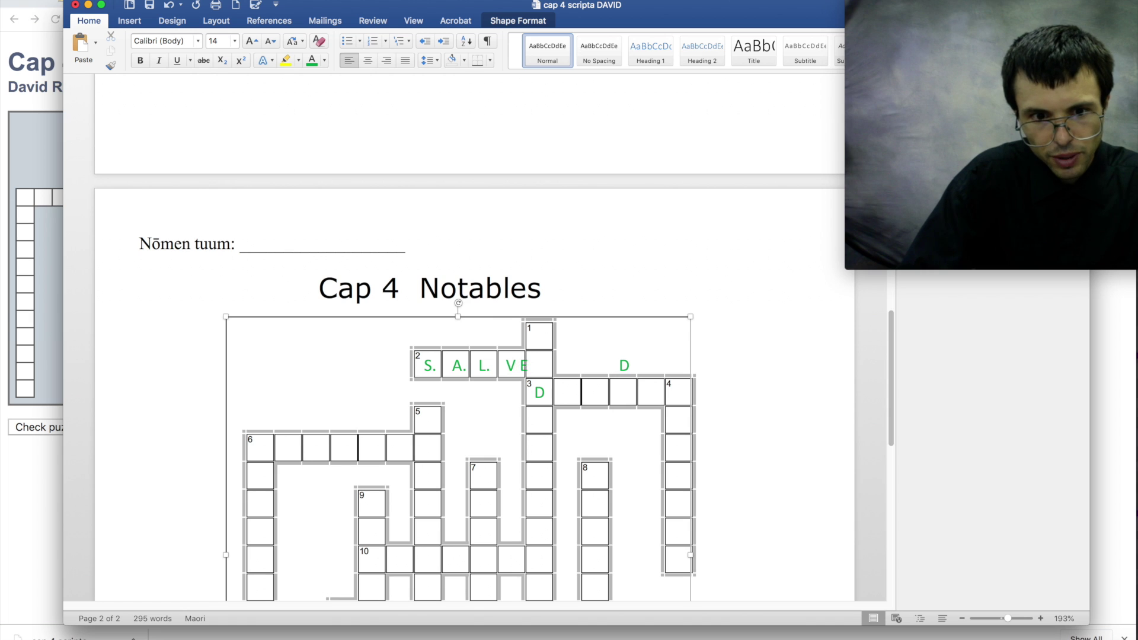
- Complete 1-down as FESTIN by replacing the box 3 D with STIN
click(532, 340)
double_click(536, 391)
text(STI)
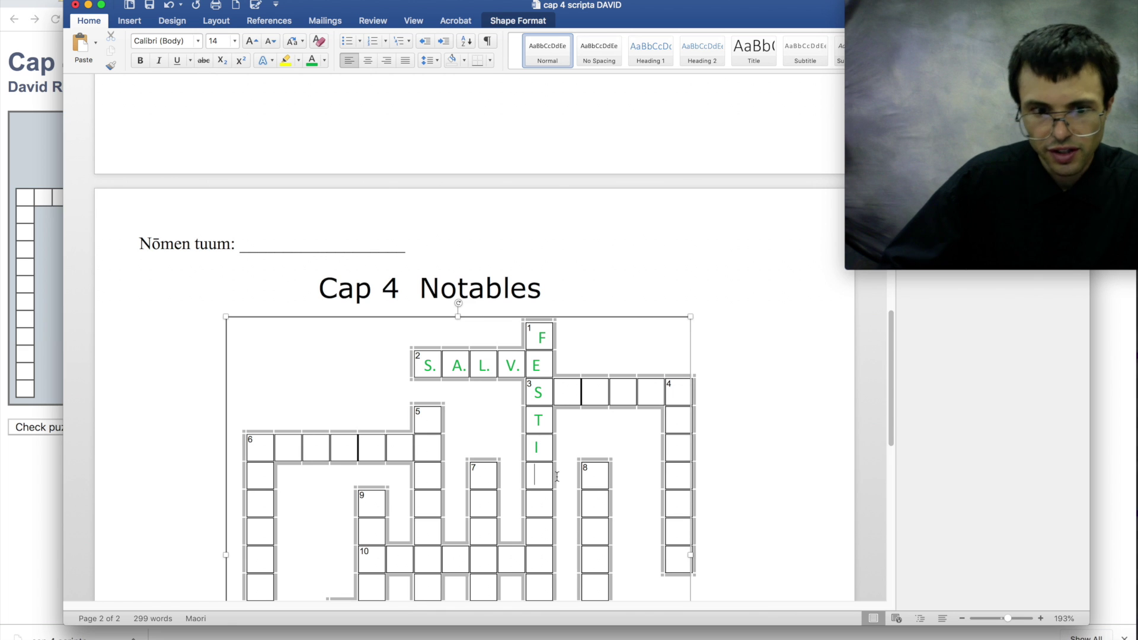
text(N)
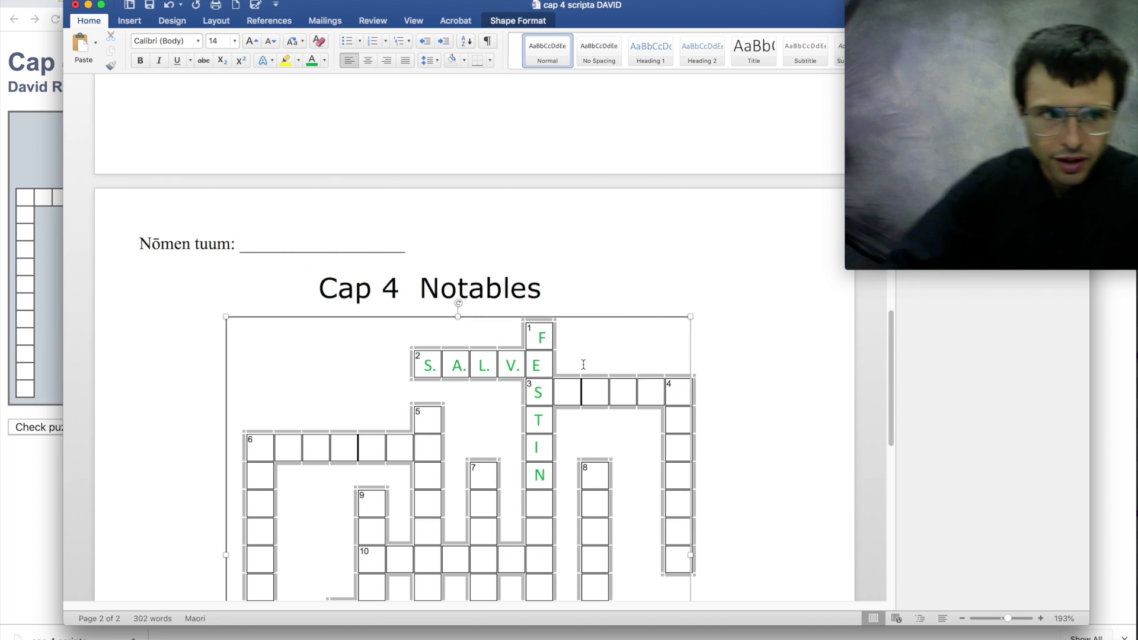
click(77, 1)
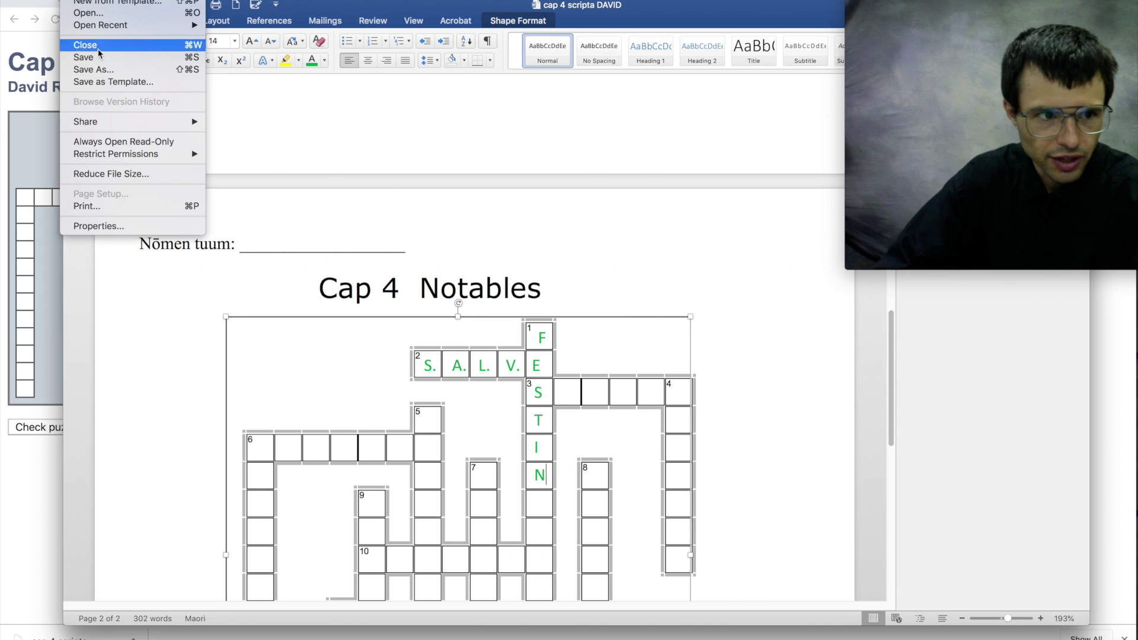
- Save a copy to the Desktop with COMPLETED 3 appended to the file name
click(94, 70)
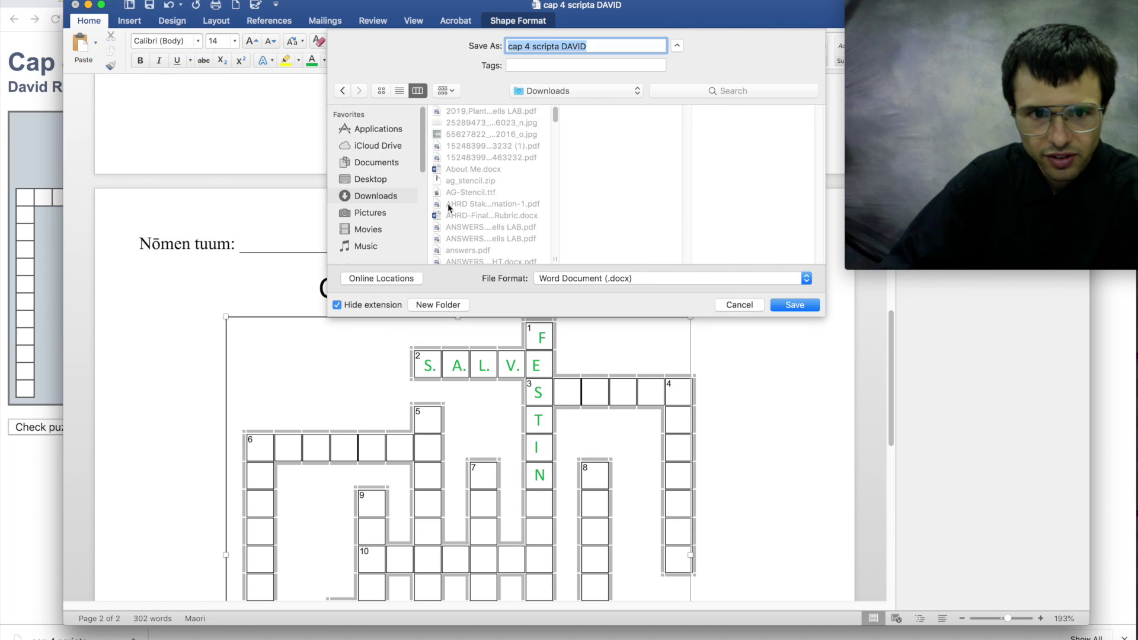
key(Right)
text(CO)
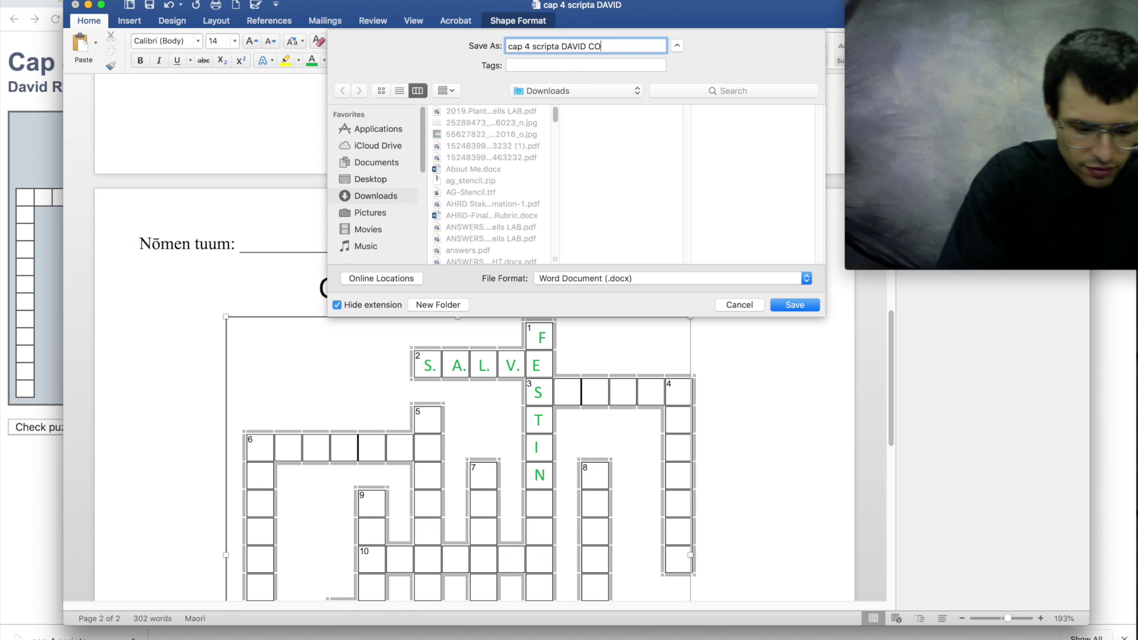
text(MPLETED 3)
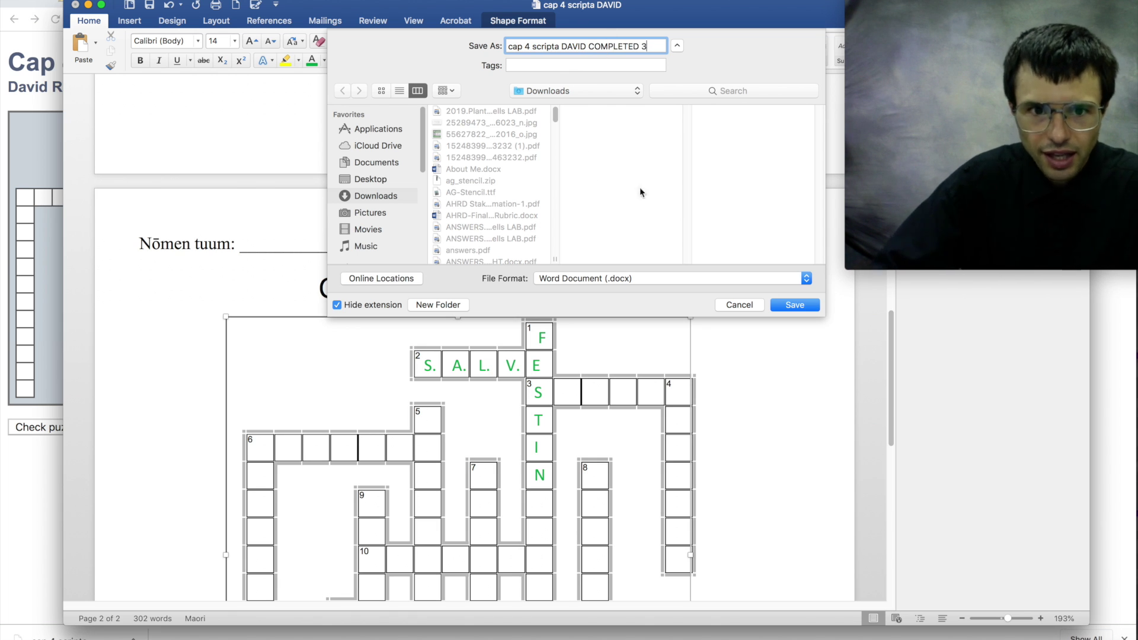
click(581, 91)
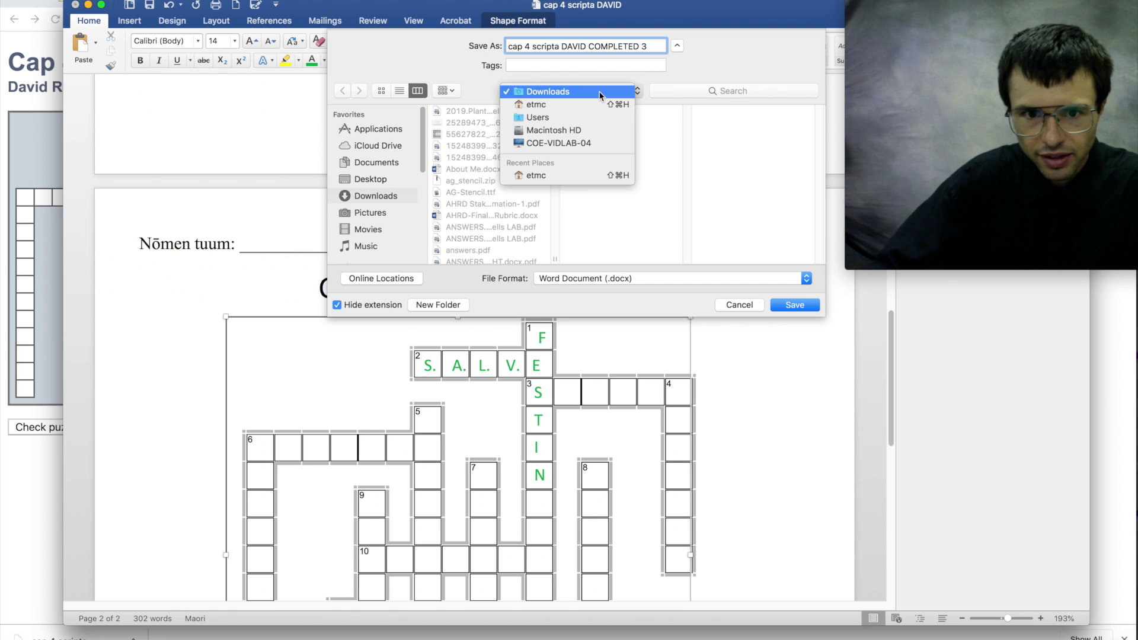
click(371, 179)
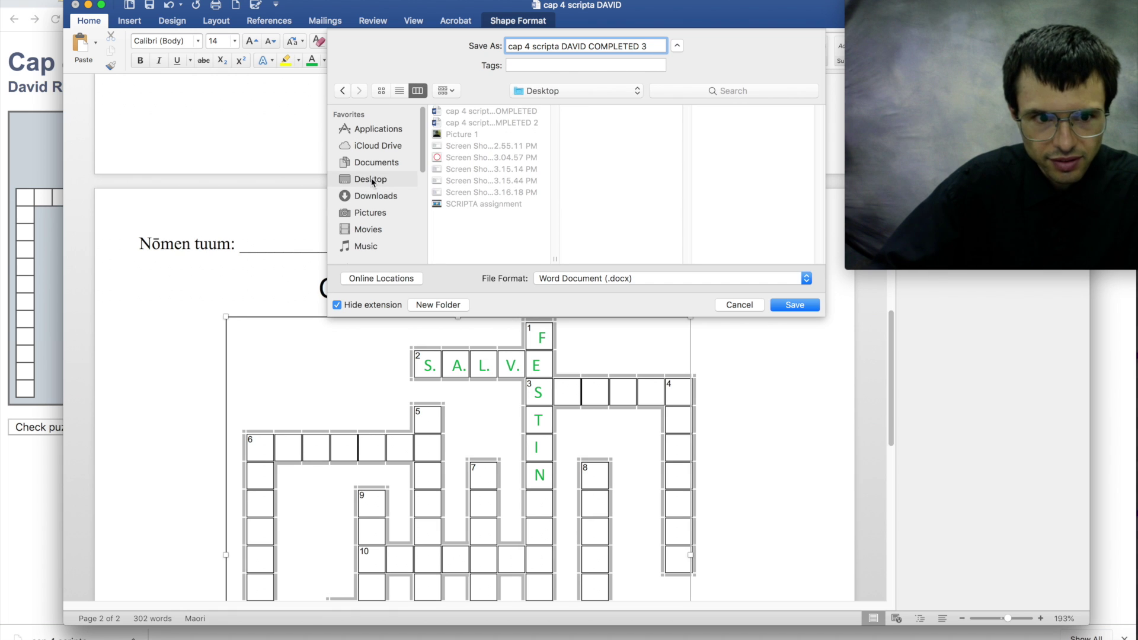
click(795, 304)
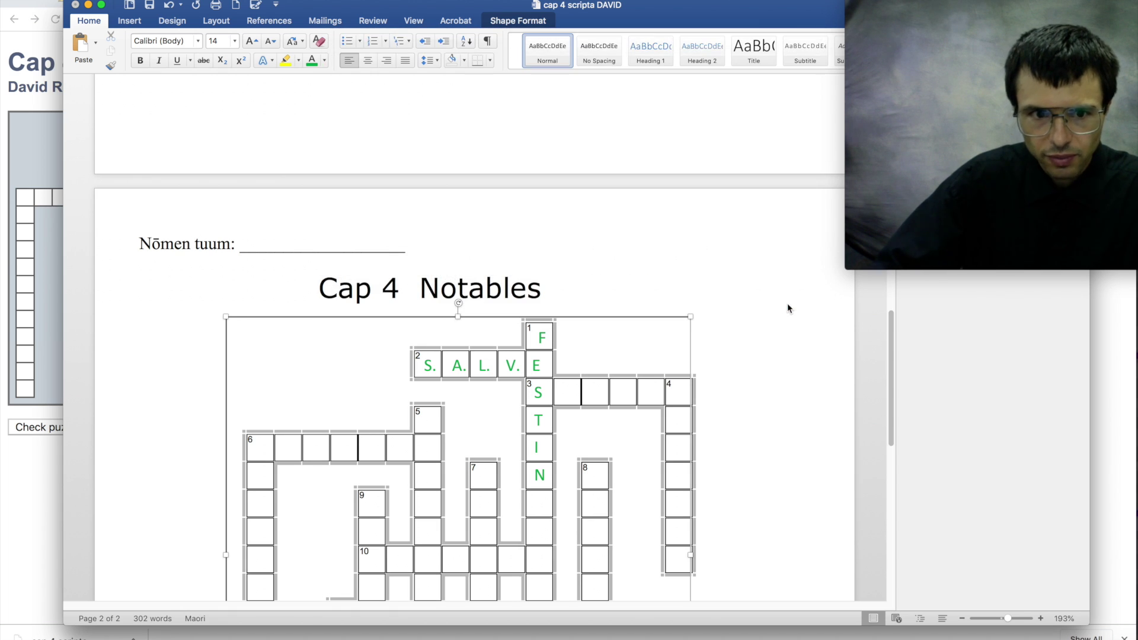
- Minimize both Word windows and follow the CAP. 4 OTHER link on the Course Syllabus
click(88, 6)
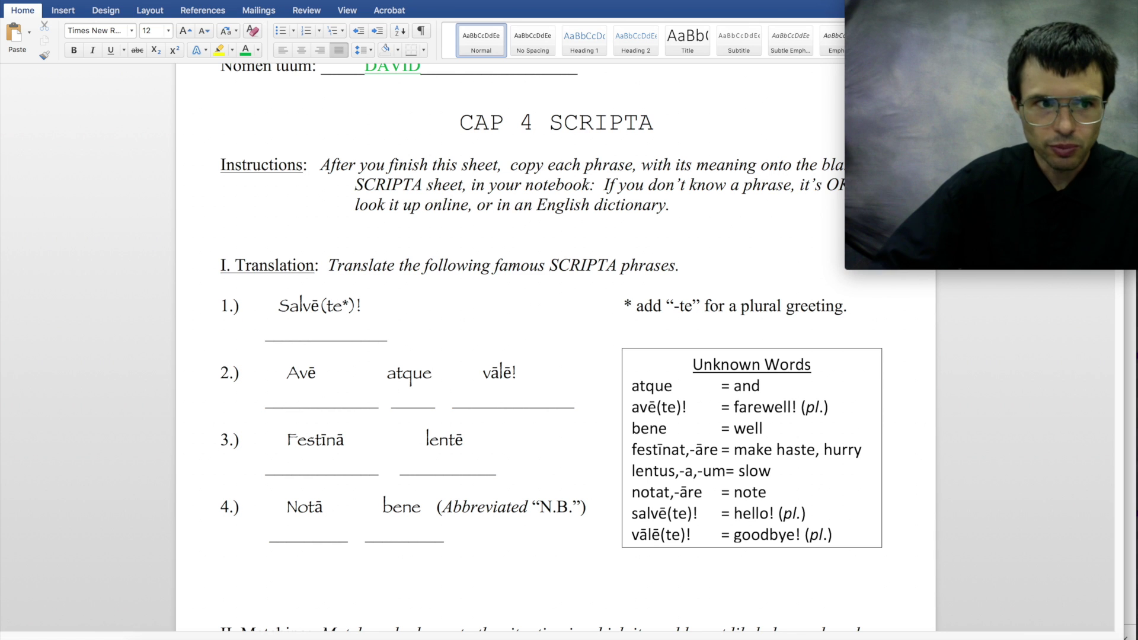
click(31, 2)
click(108, 2)
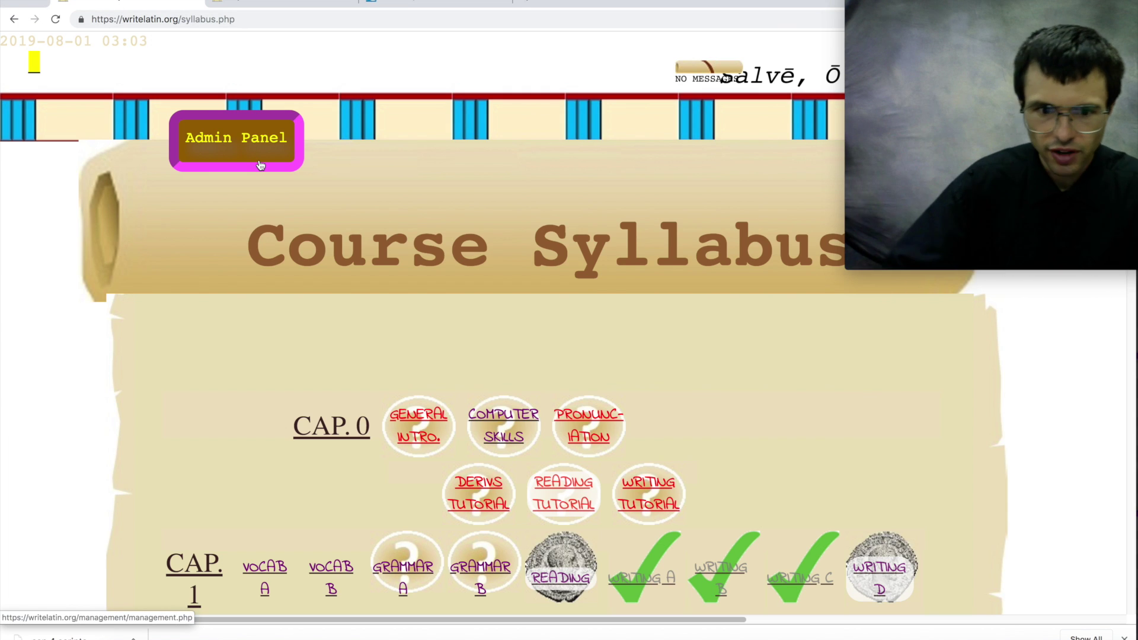
scroll(468, 249, down, 12)
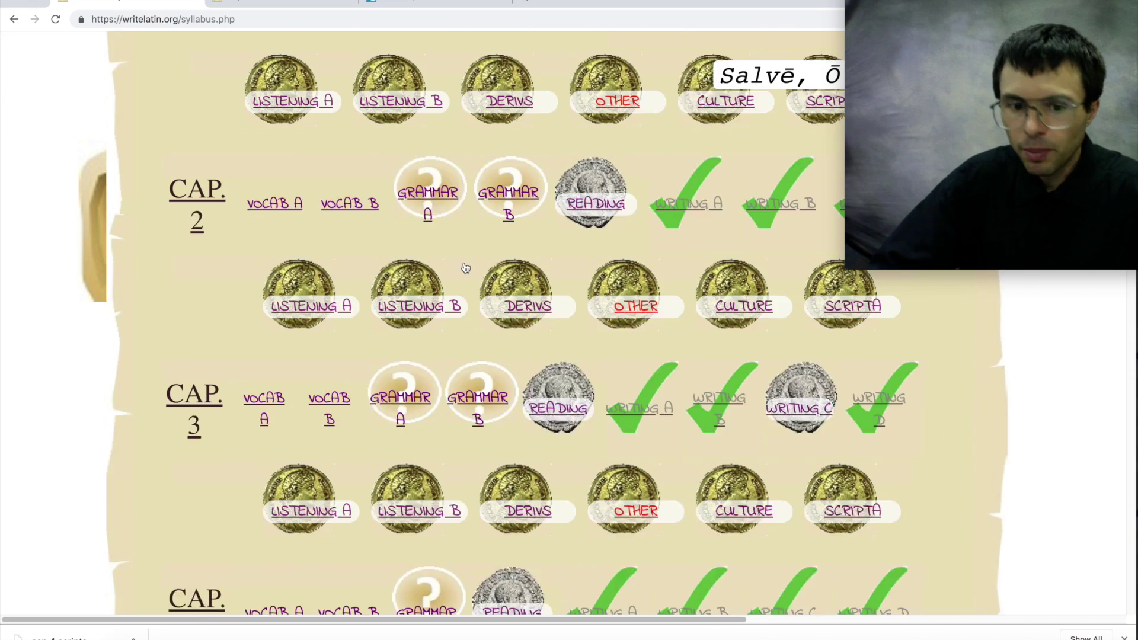
scroll(465, 268, up, 5)
scroll(465, 268, down, 4)
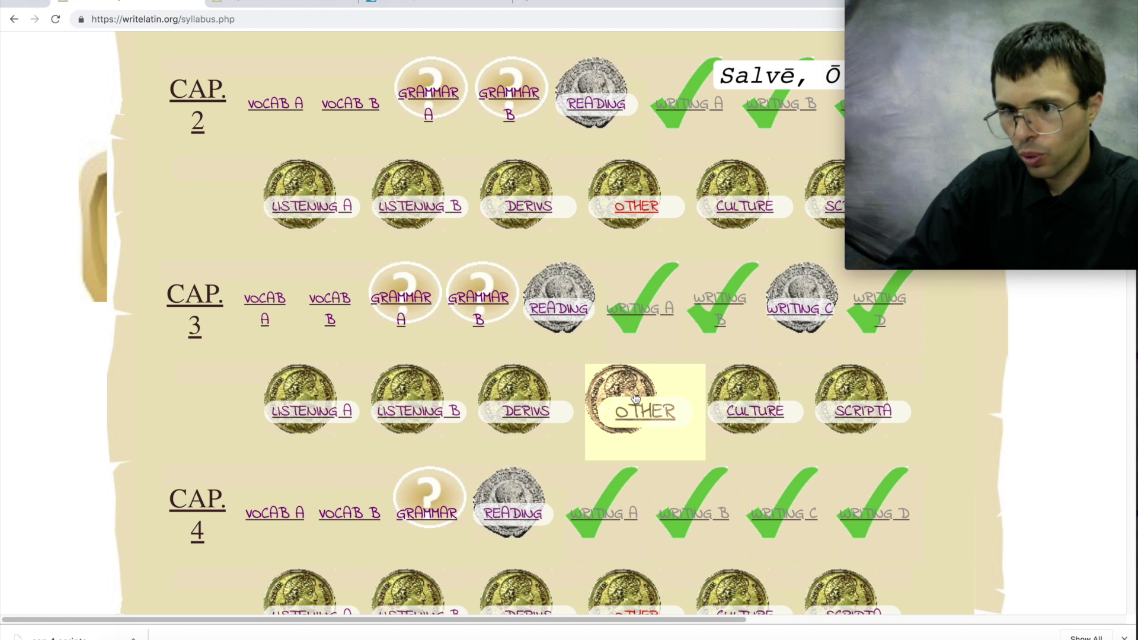
scroll(634, 397, down, 3)
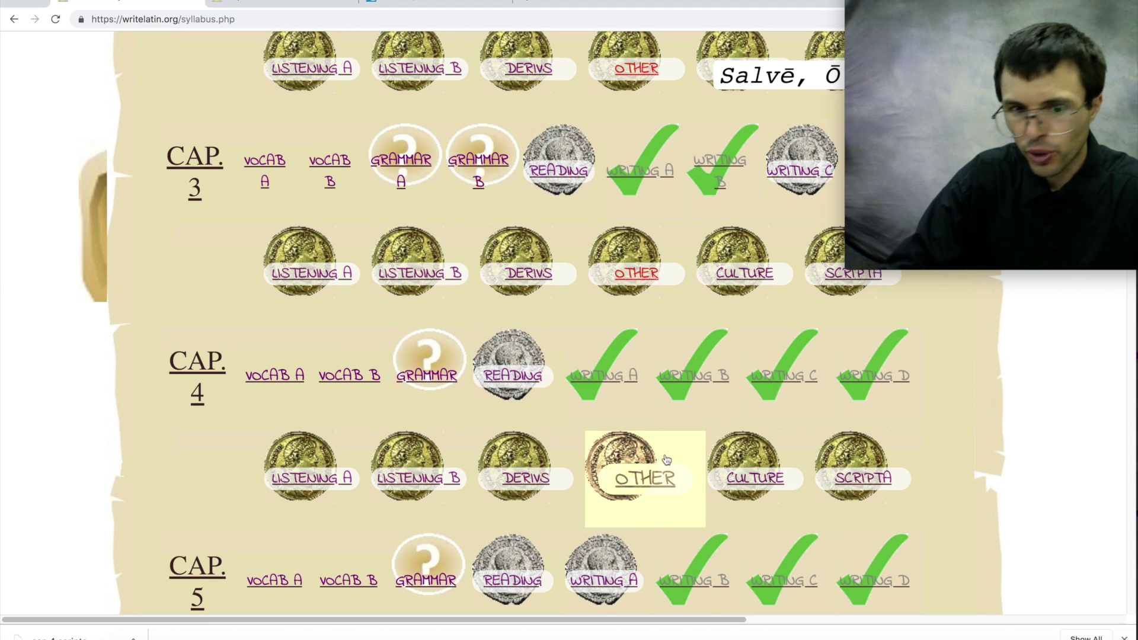
click(639, 482)
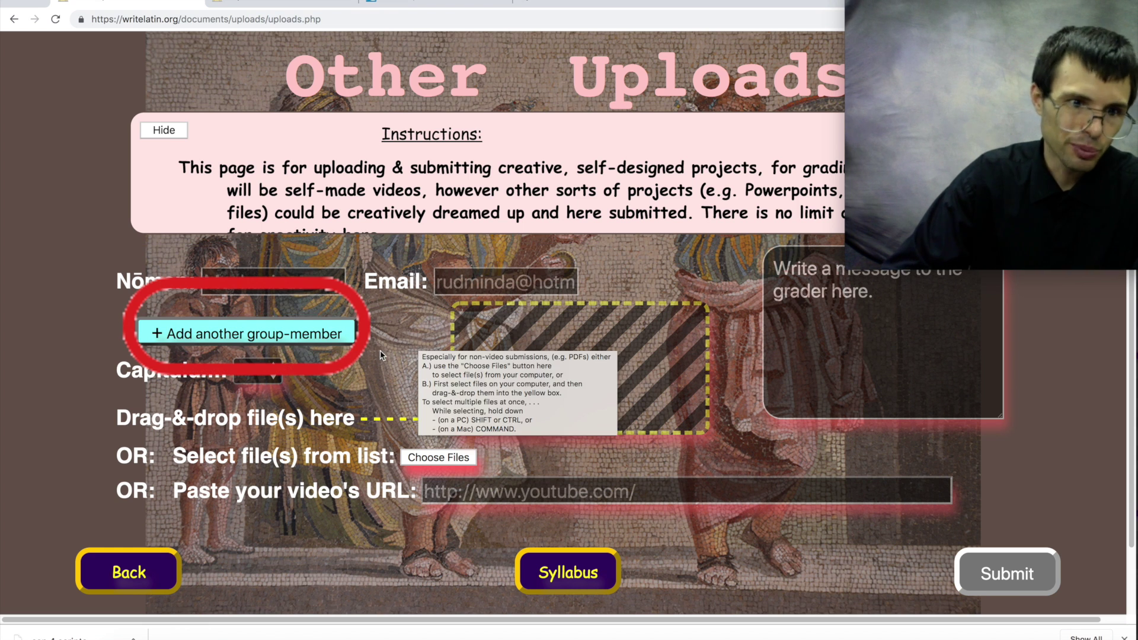
- Add a second group member, entering the member's name and e-mail address
click(246, 334)
text(SALV)
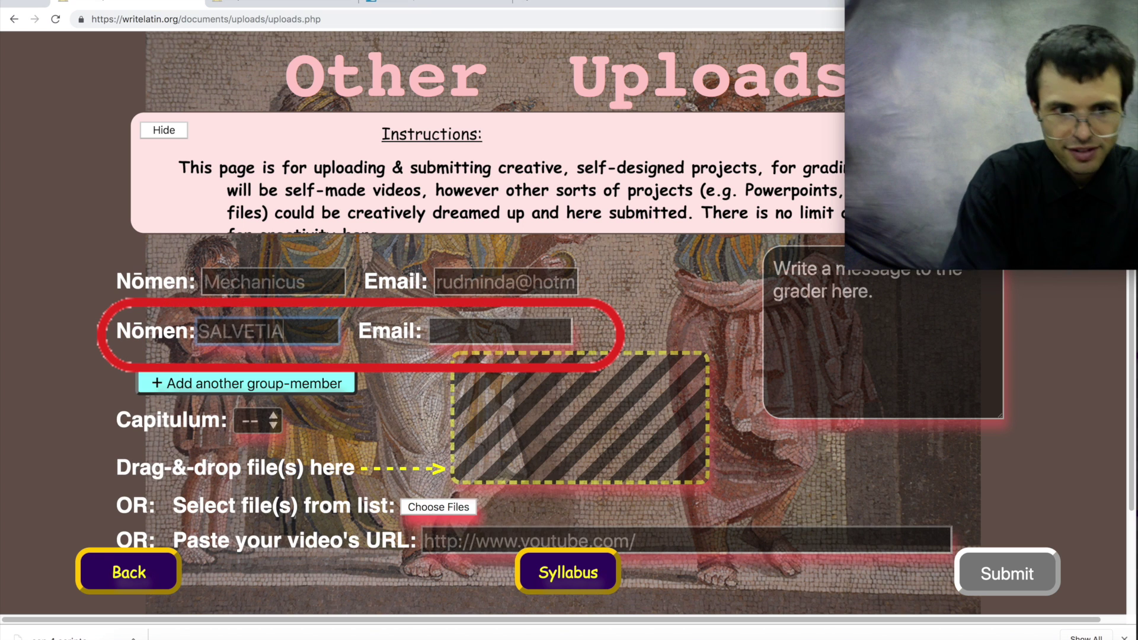
text(ETIA)
click(460, 327)
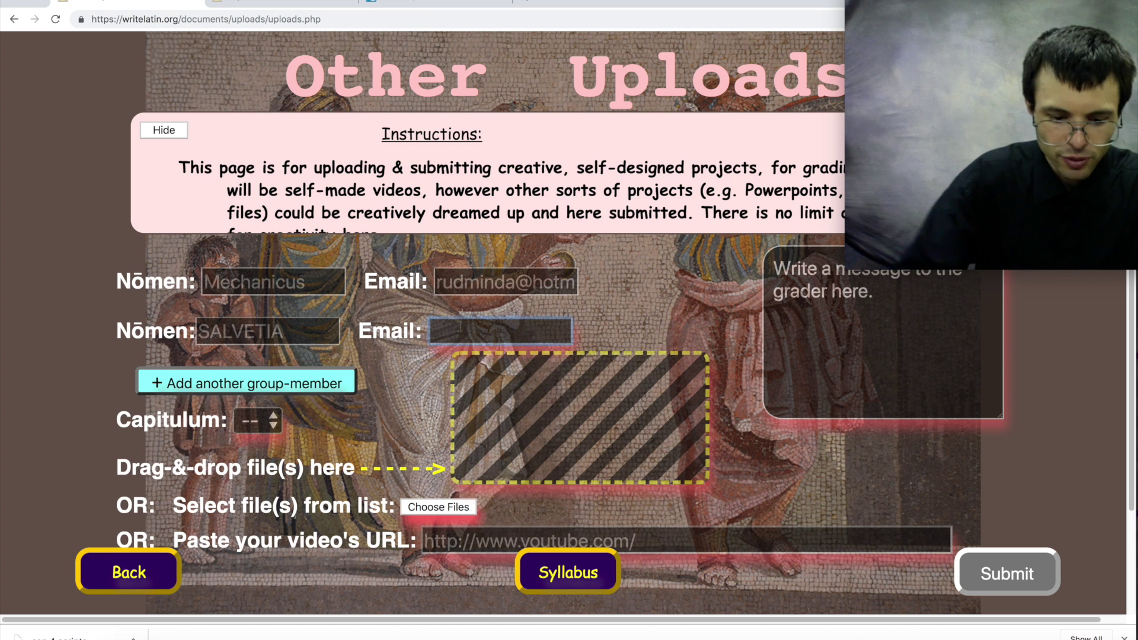
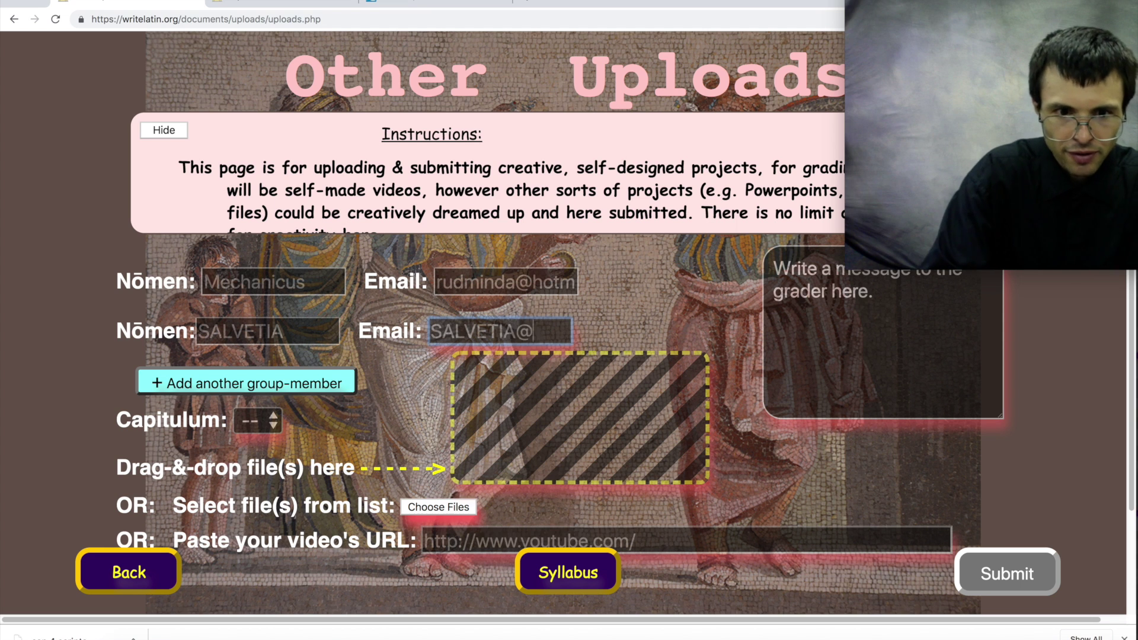
key(Tab)
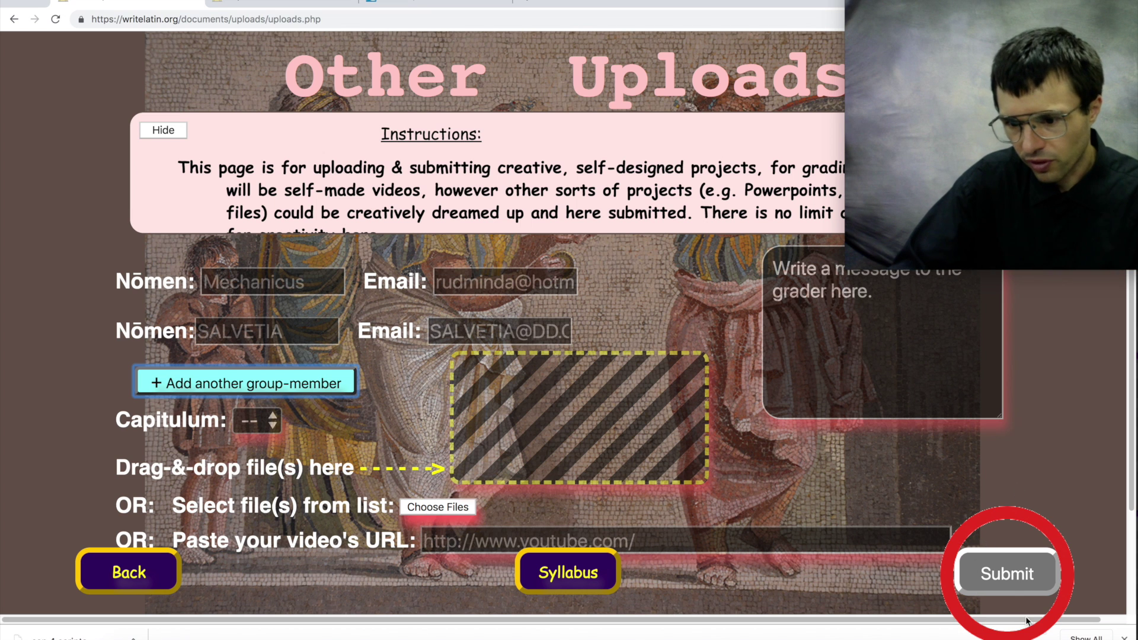
- Set the Capitulum number to 17 and bring up the file chooser
click(1124, 637)
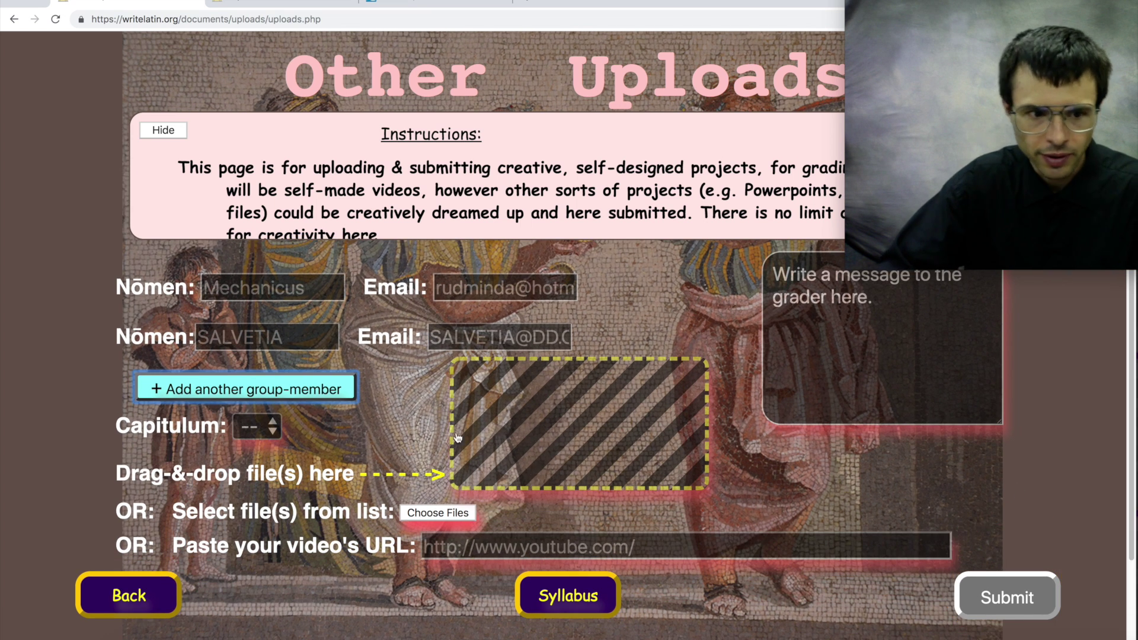
click(272, 434)
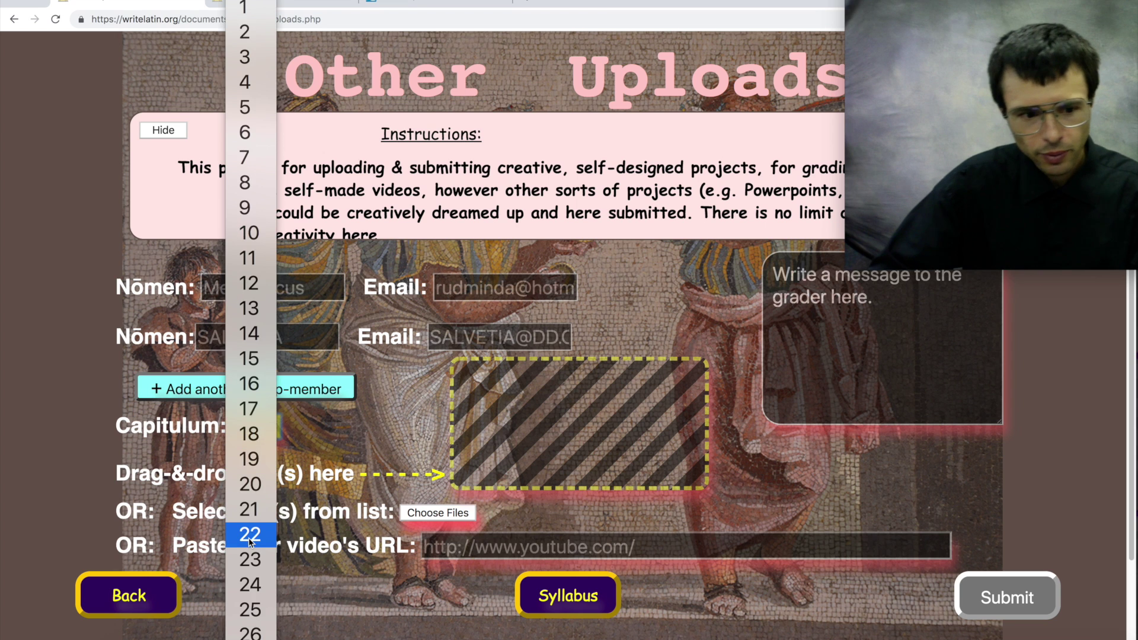
click(249, 436)
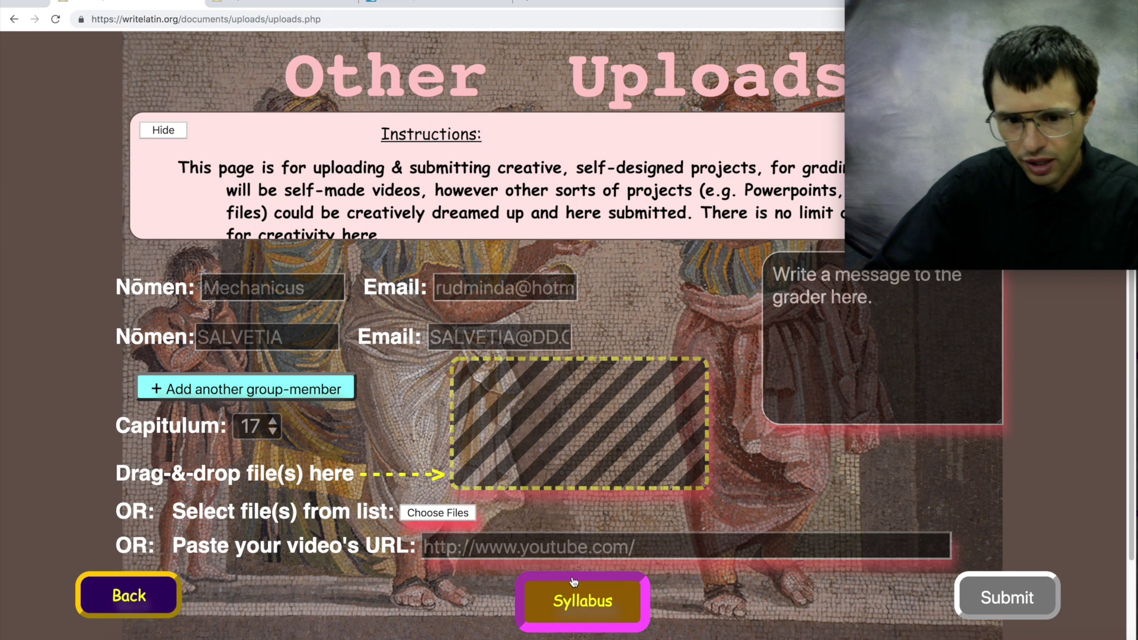
click(450, 514)
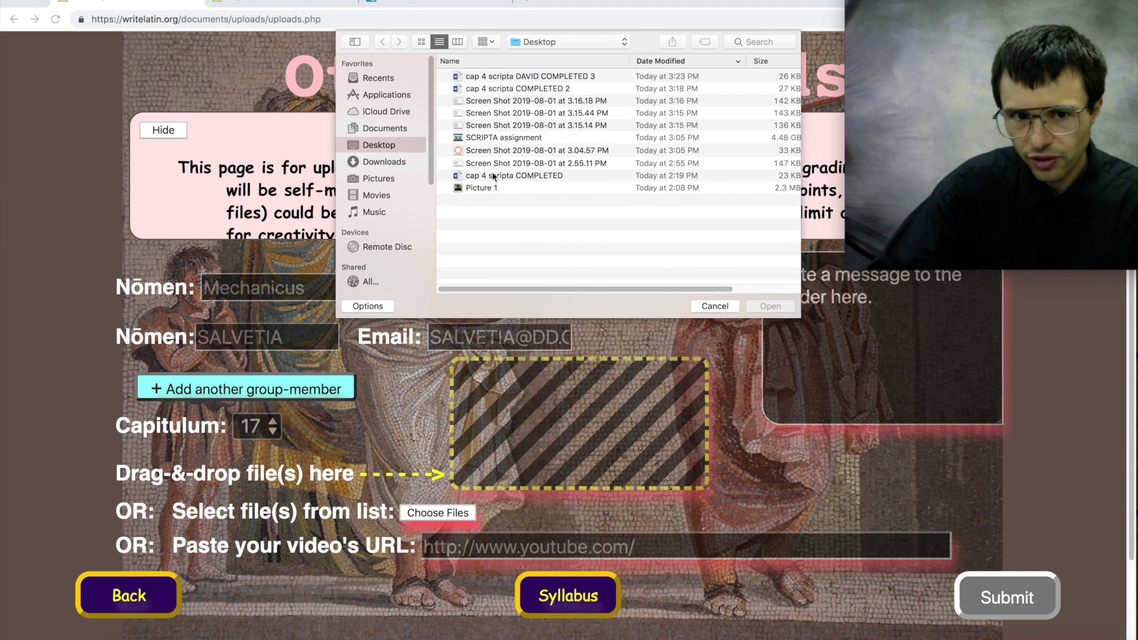
click(467, 78)
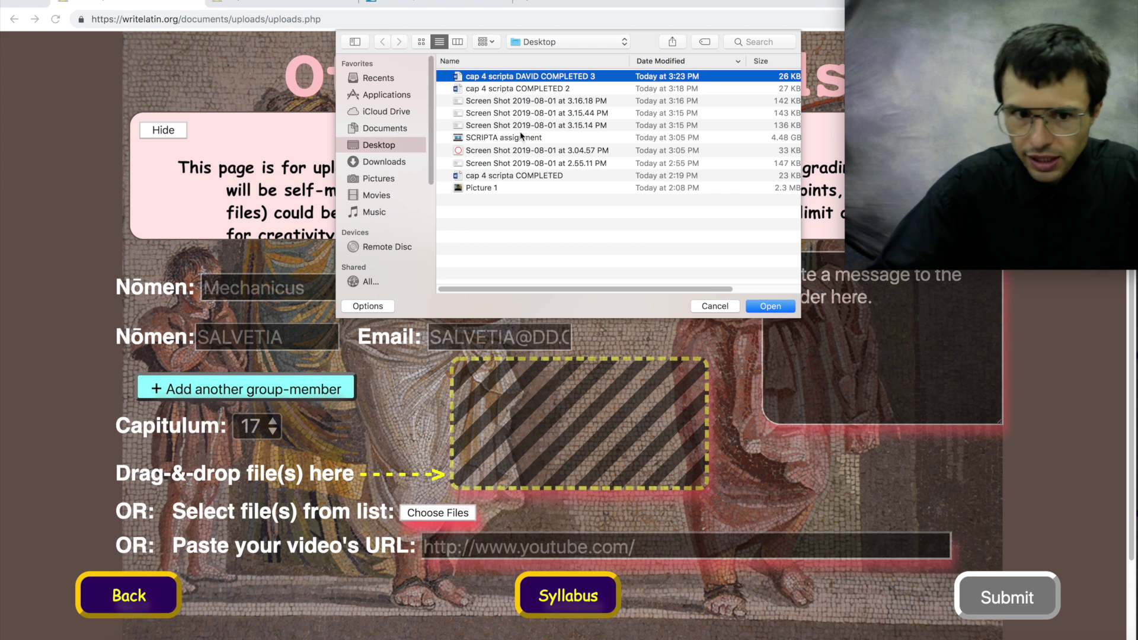
click(513, 150)
super+click(518, 174)
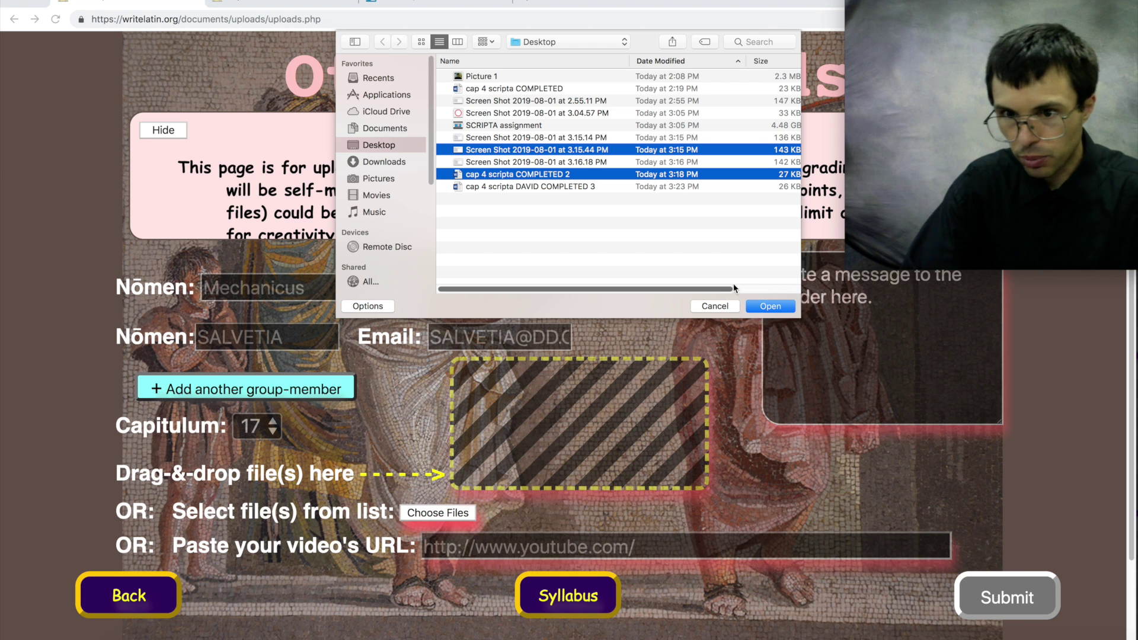
click(693, 312)
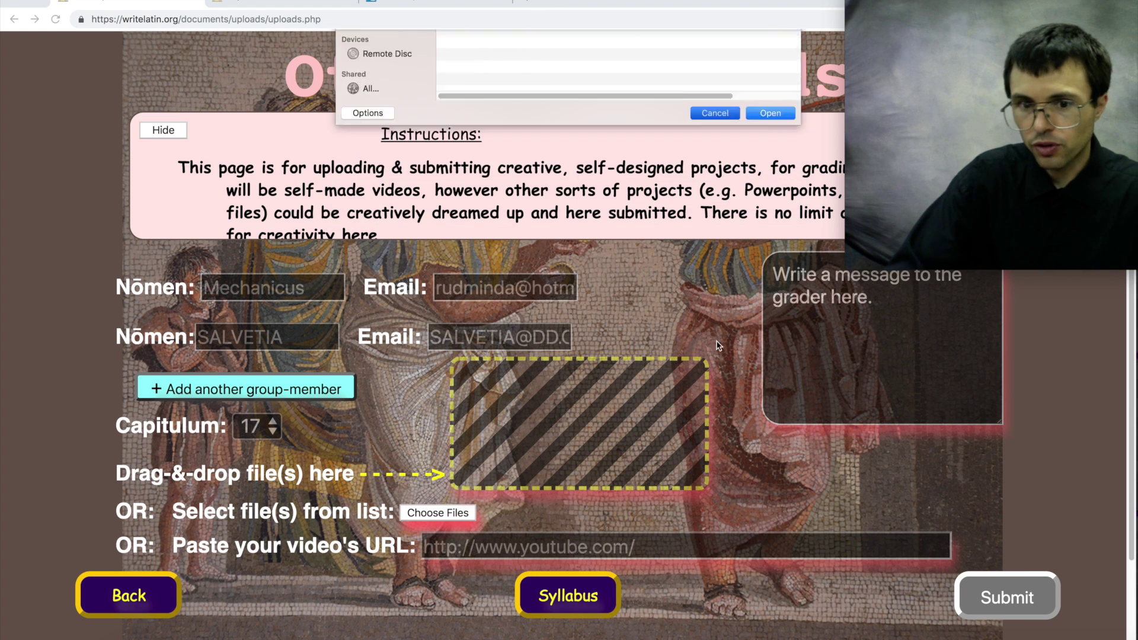
click(178, 635)
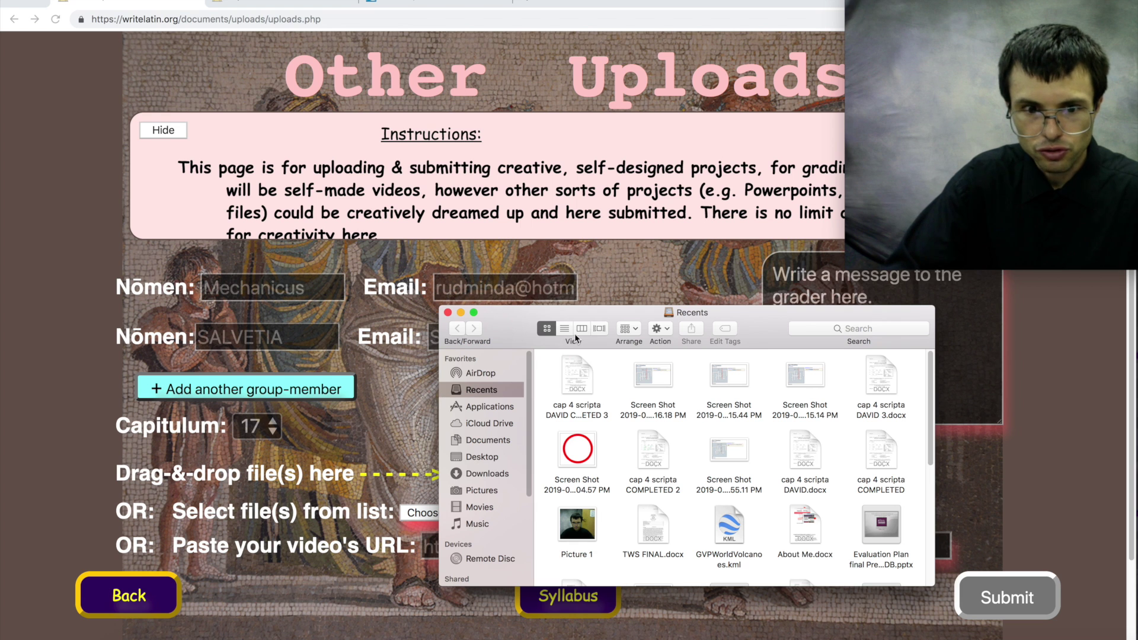
drag(583, 314, 916, 309)
click(814, 452)
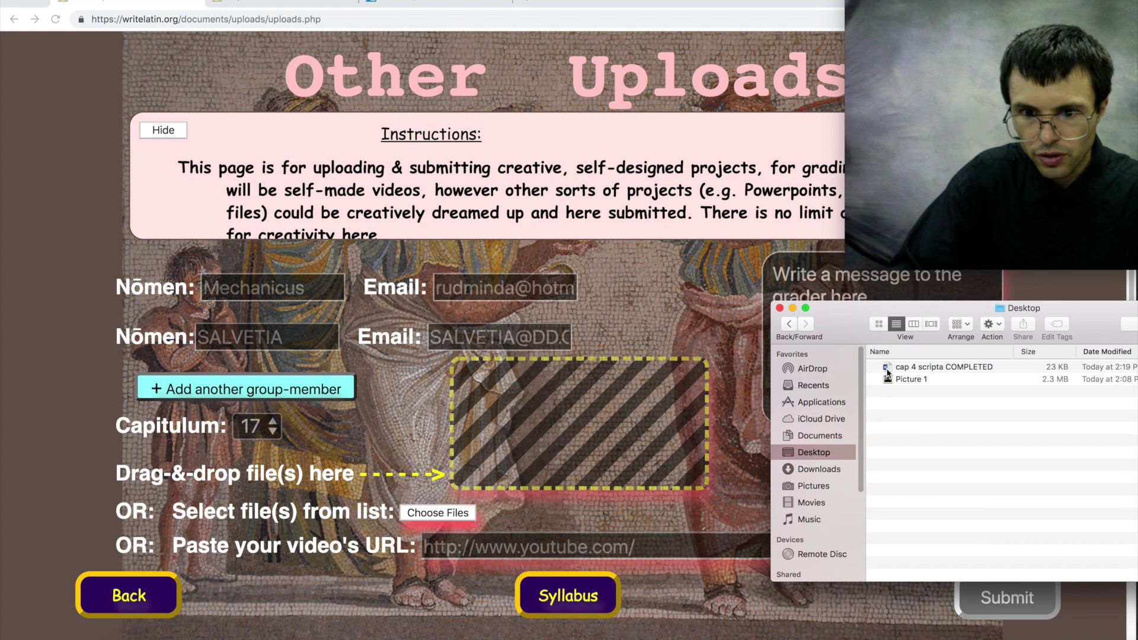
drag(887, 372, 889, 363)
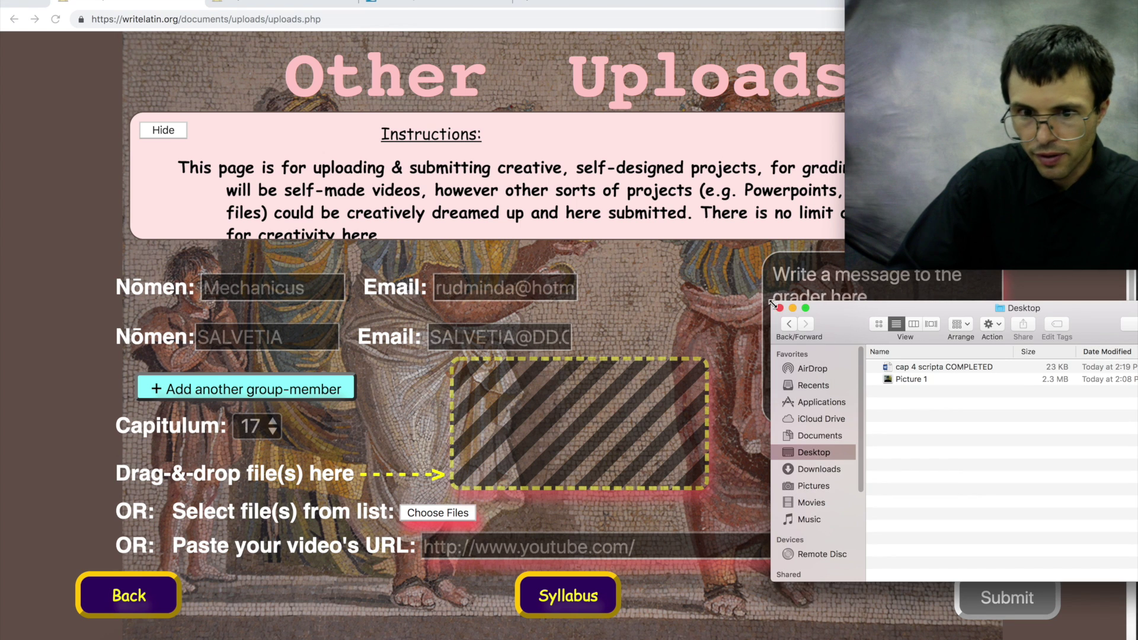
click(794, 309)
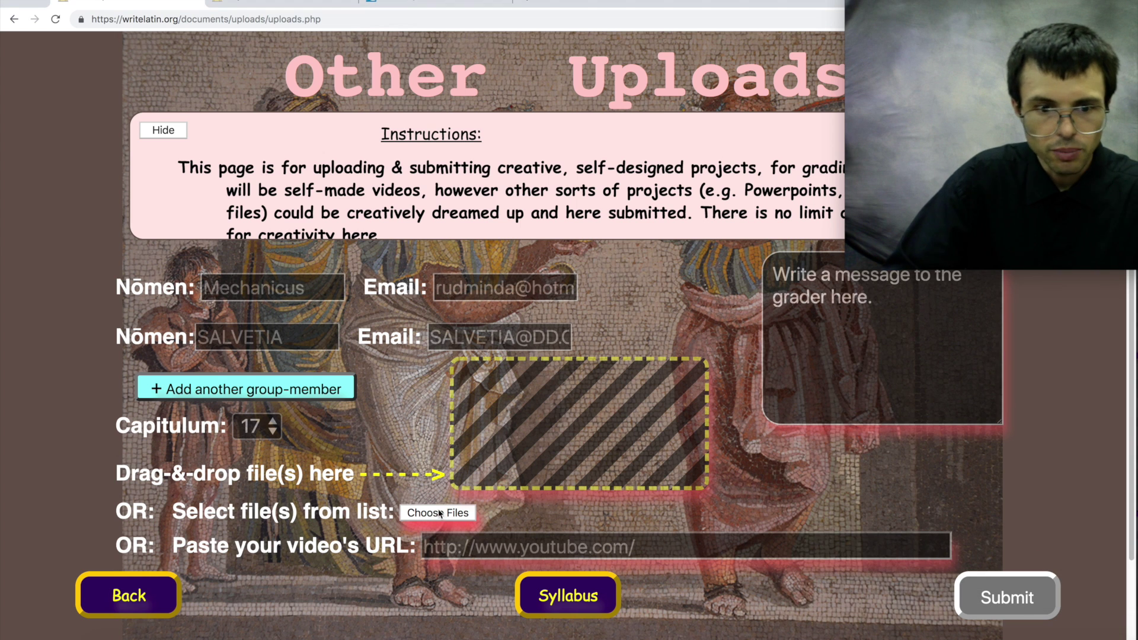
- Upload the 3.15.44 PM screenshot with the cap 4 scripta COMPLETED 3 .docx and dismiss the upload notices
click(439, 514)
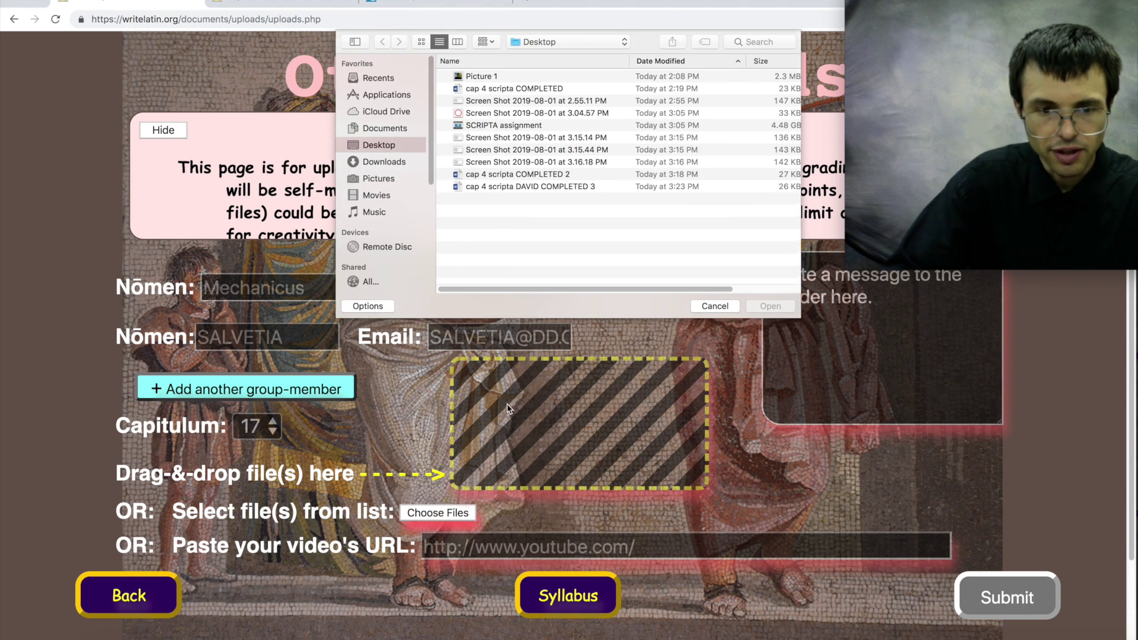
click(520, 151)
super+click(517, 174)
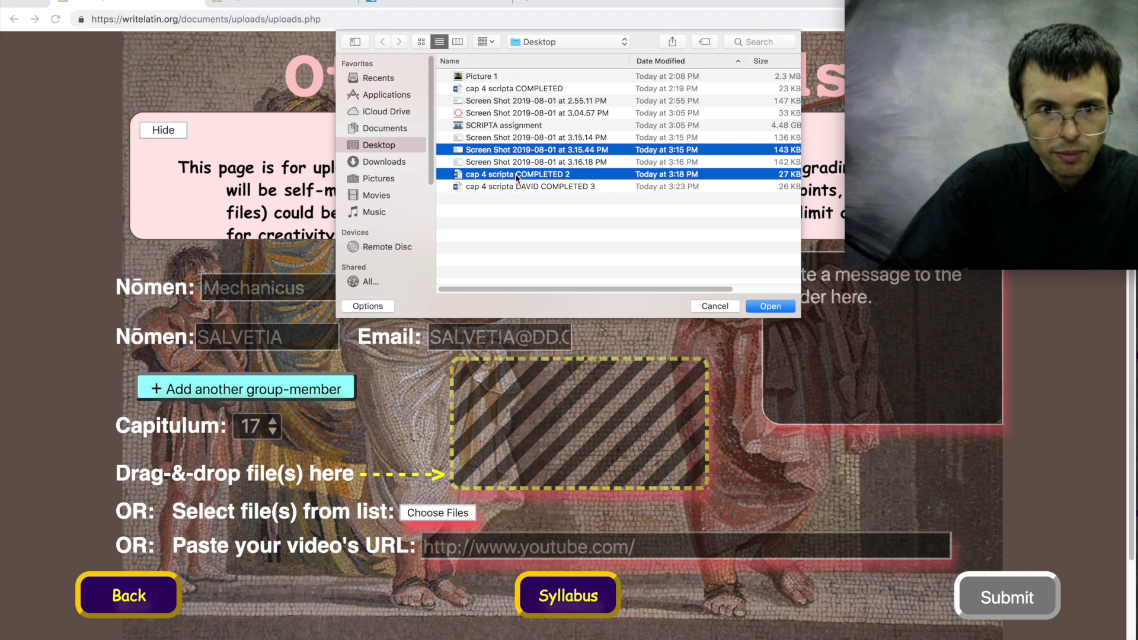
super+click(517, 175)
super+click(518, 186)
click(770, 305)
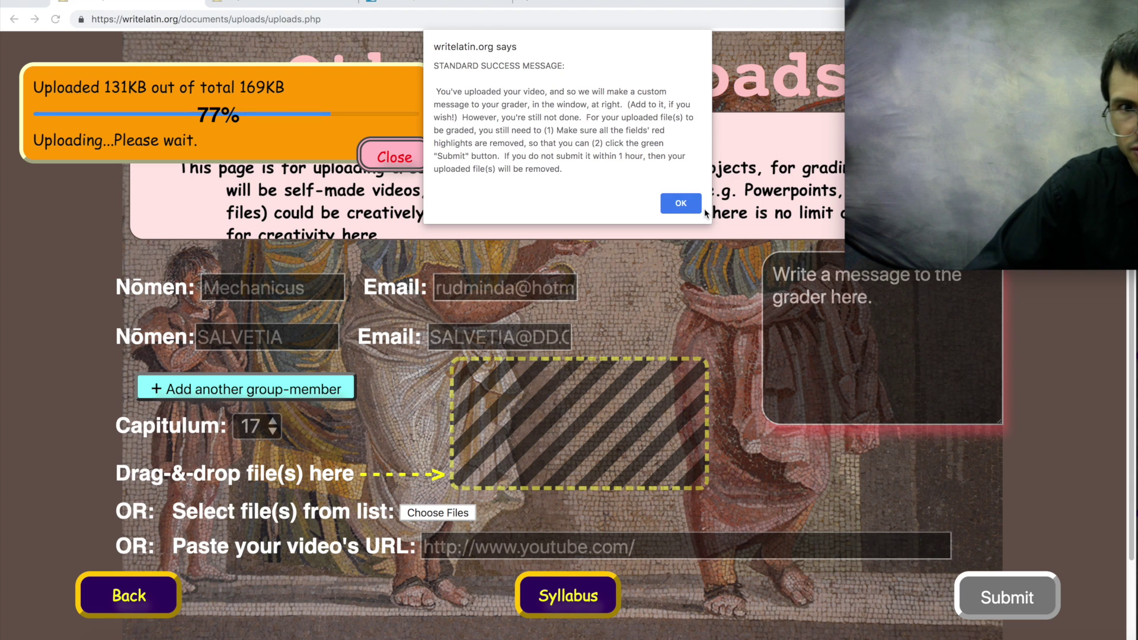
click(680, 204)
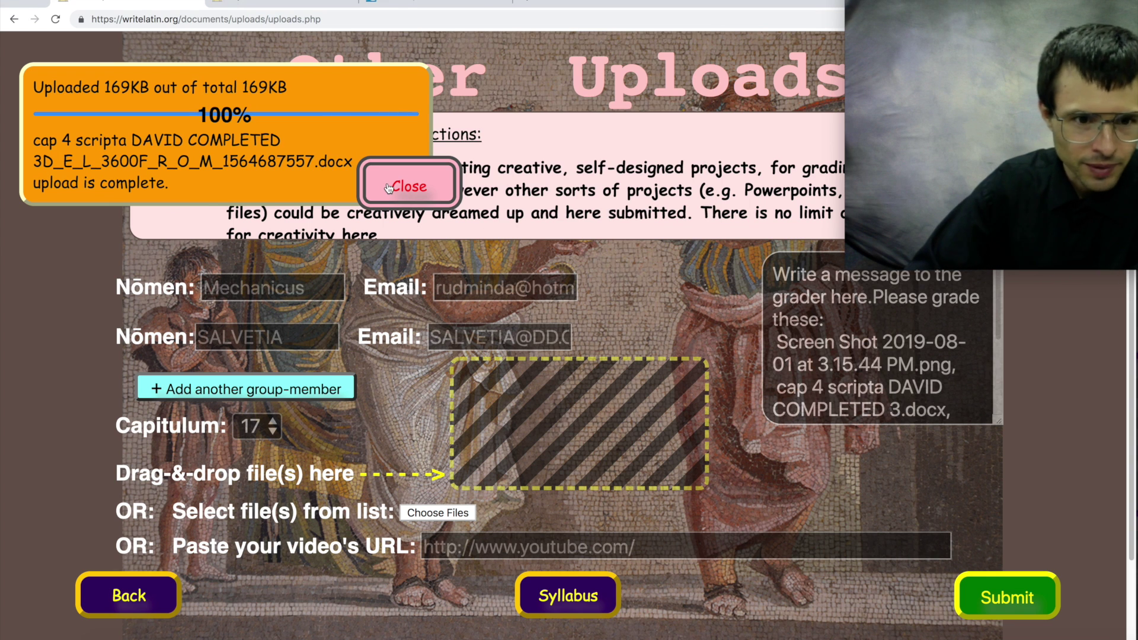
click(389, 188)
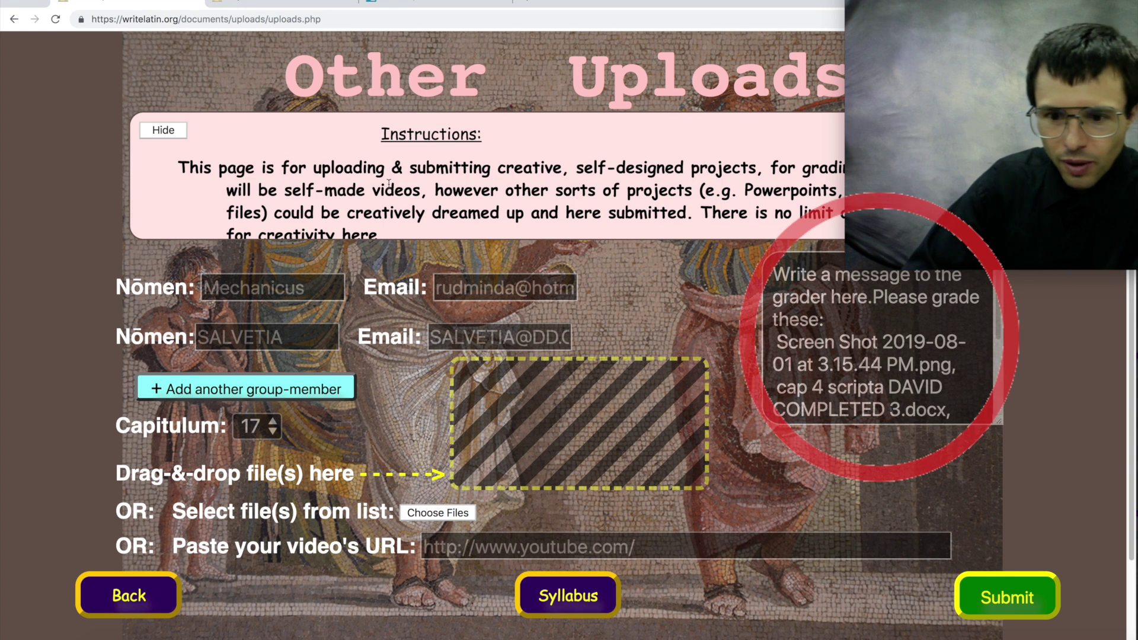
- Delete the placeholder text from the grader message
click(842, 298)
drag(872, 296, 773, 274)
key(BackSpace)
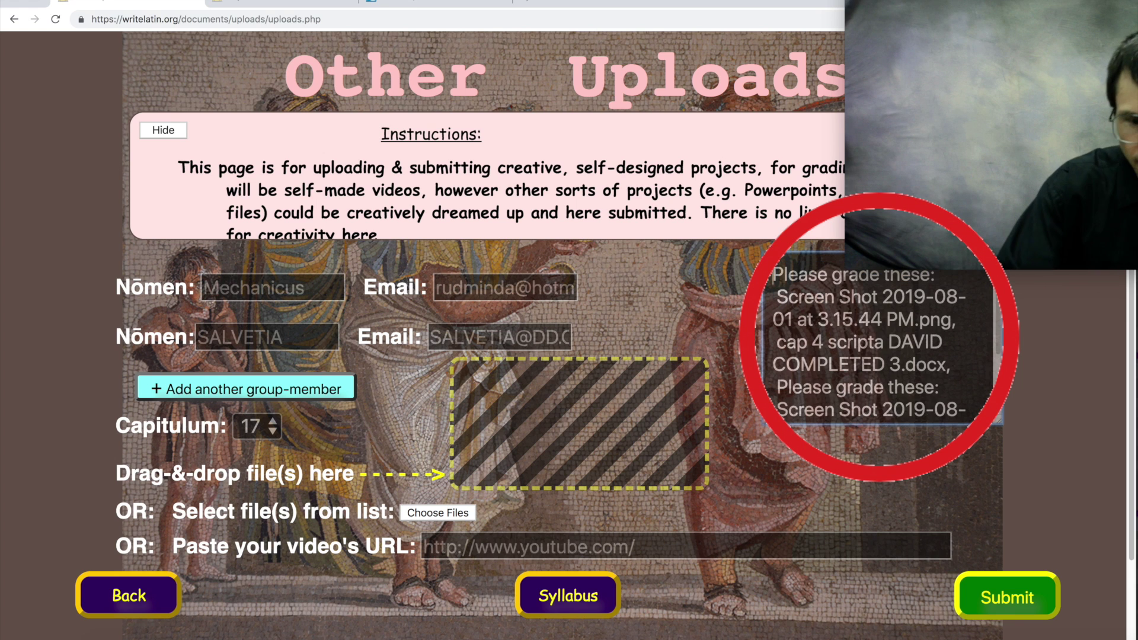
- Add a divider line and 'HELP ME ON #4 OF SECTION 2' to the message, then submit
scroll(907, 365, down, 4)
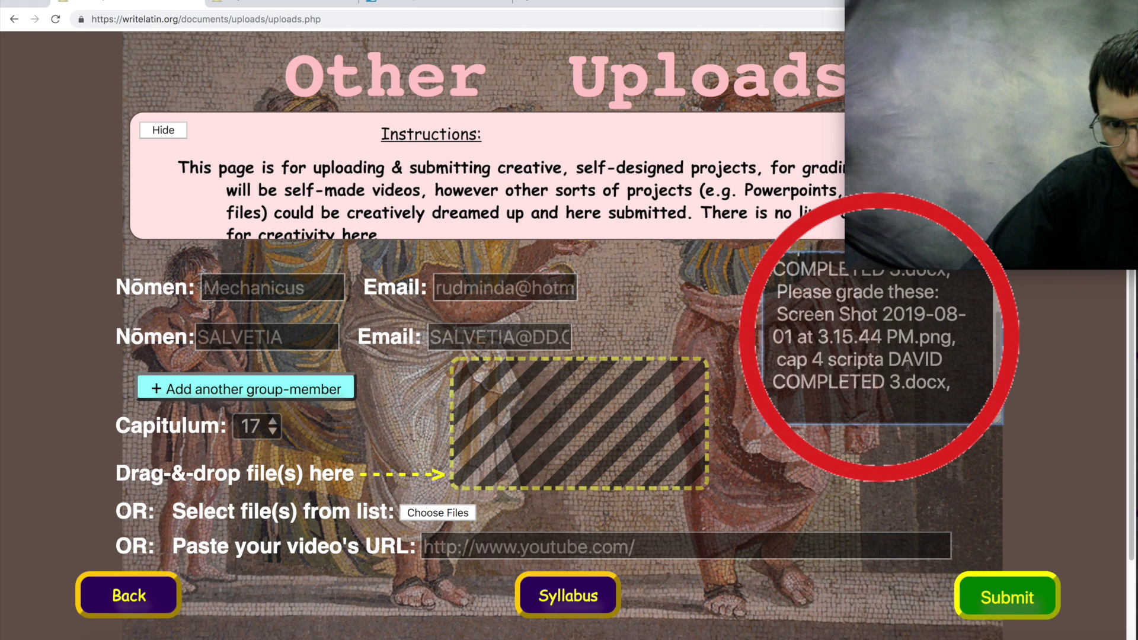
text(he)
text(-------)
key(Return)
text(HE)
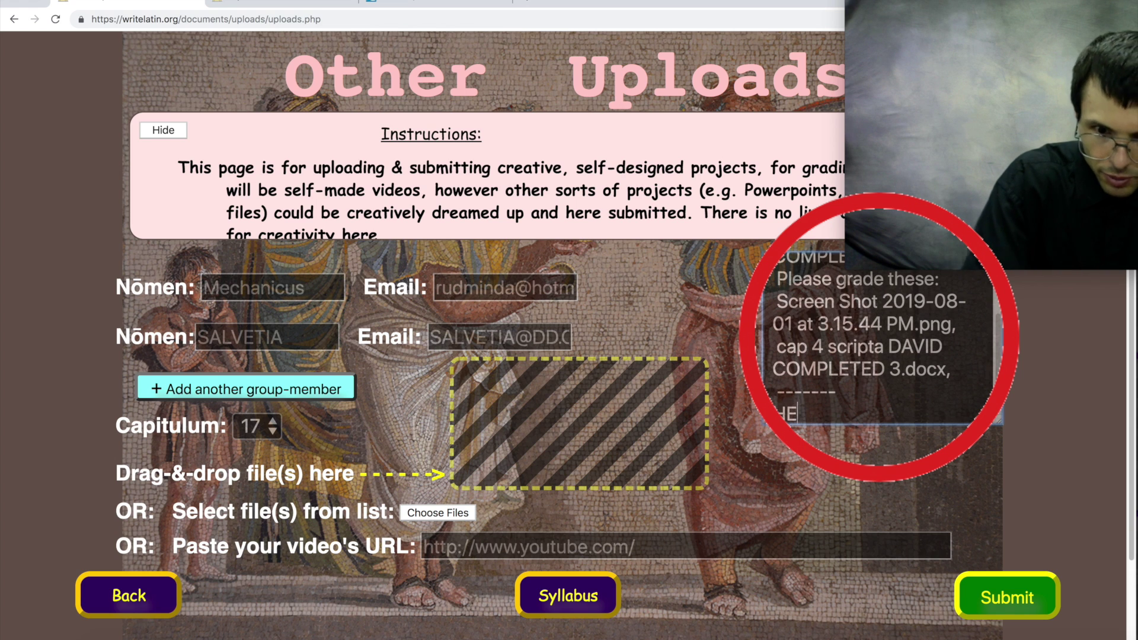
text(LP ME ON #)
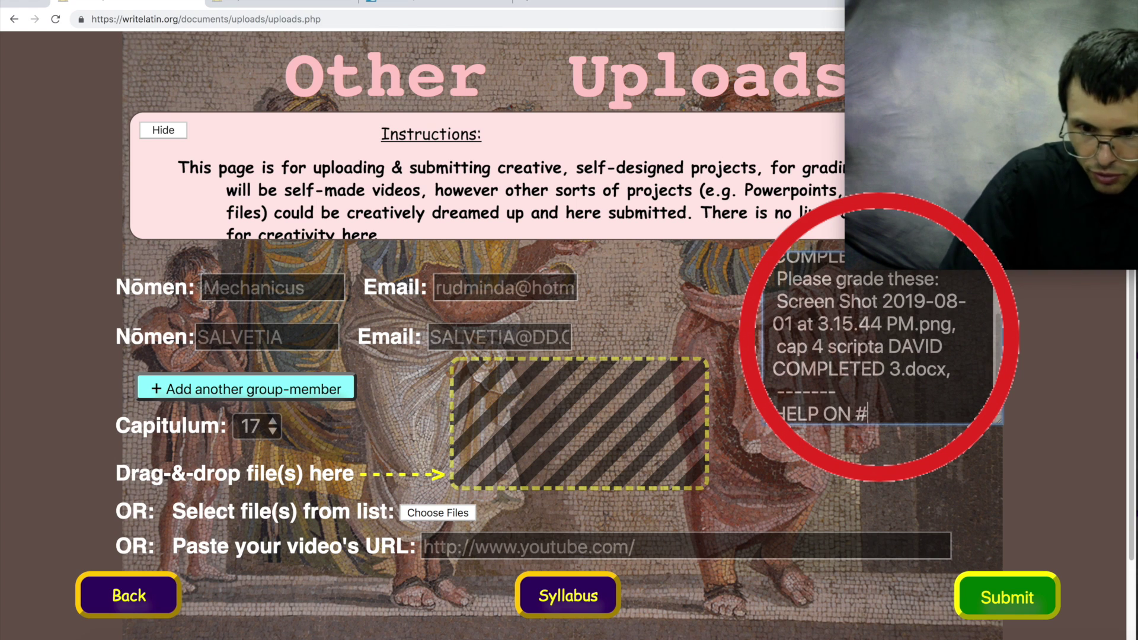
text(4 OF SECTION 2.)
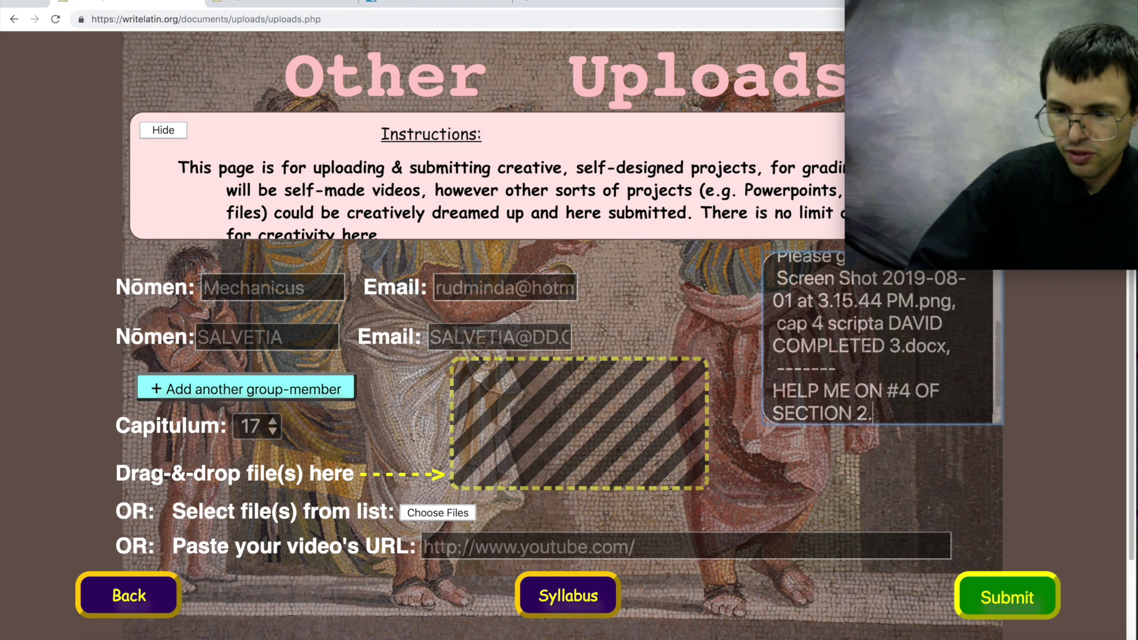
click(1006, 593)
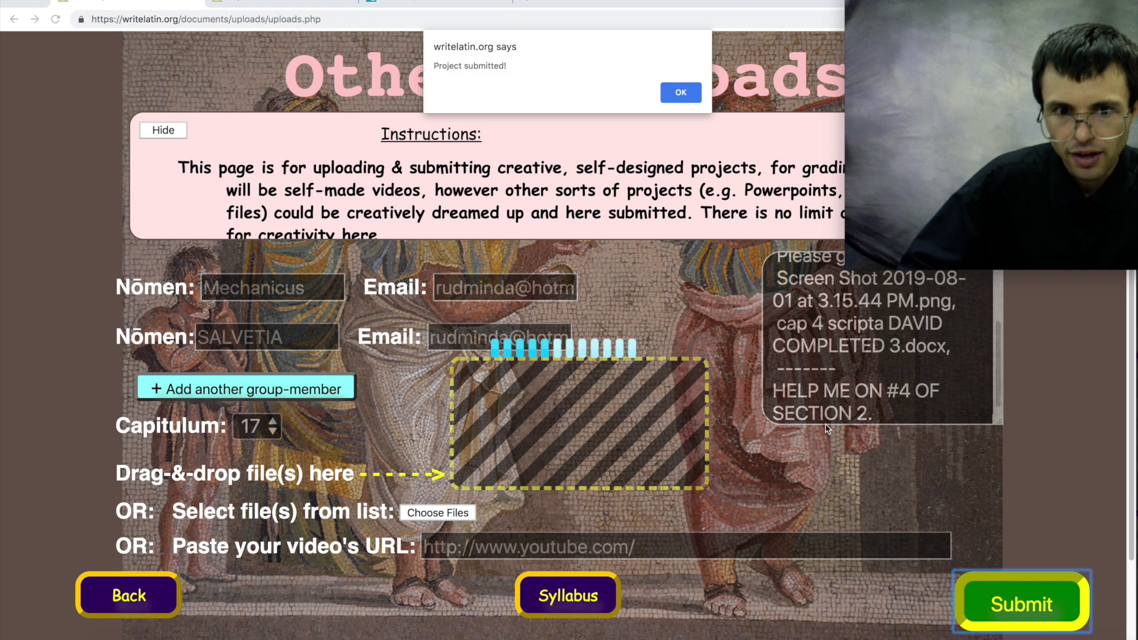
- Acknowledge 'Project submitted!', close the upload status panel, and go back to the Syllabus
click(679, 94)
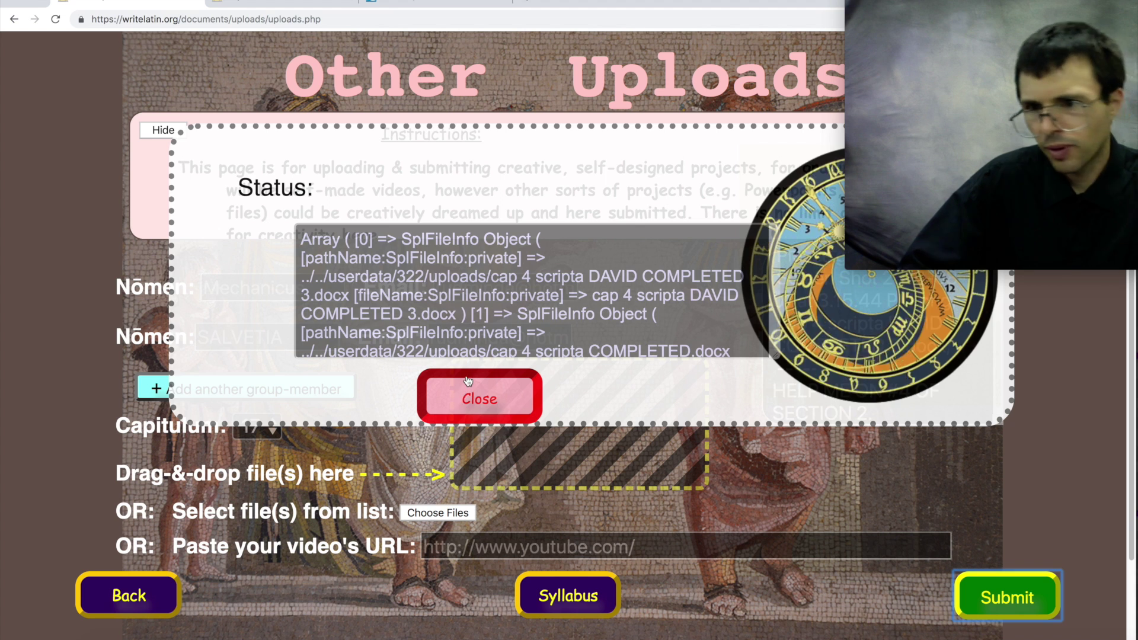
click(467, 399)
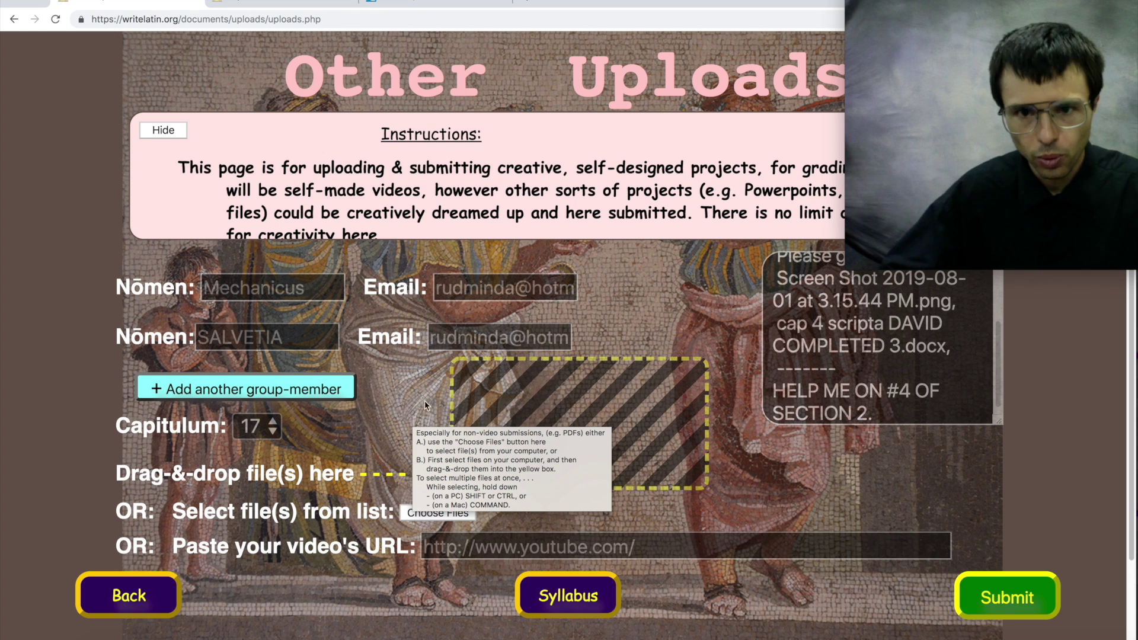
click(568, 596)
- Glance at the Cap. 3 culture notes, then open OTHER uploads from the Cap. 3 syllabus row
scroll(579, 451, down, 10)
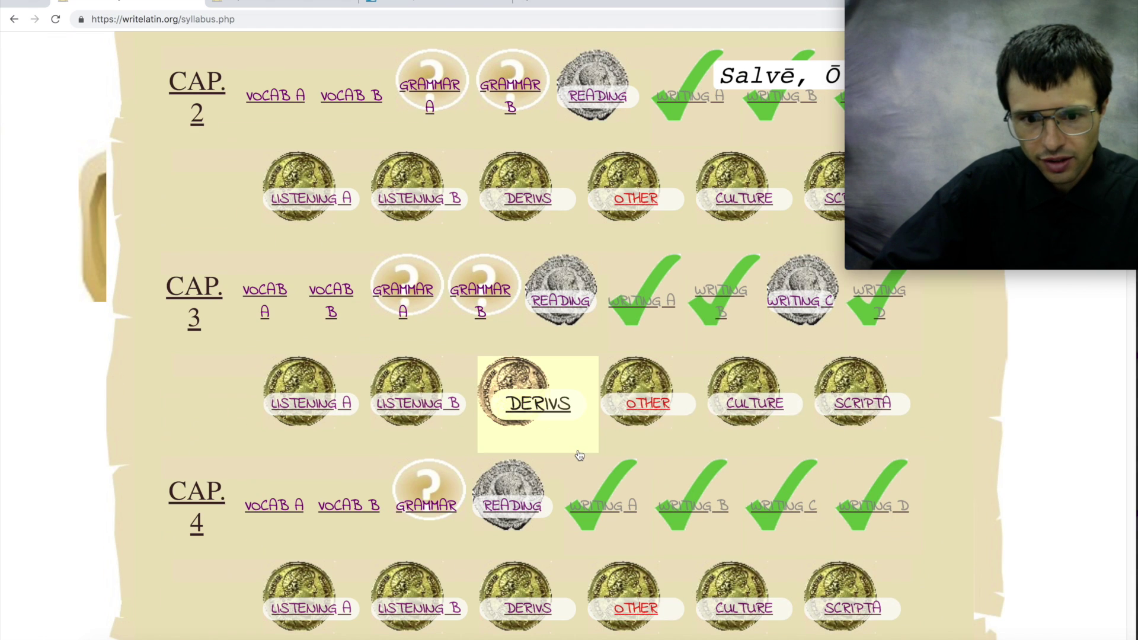
click(788, 412)
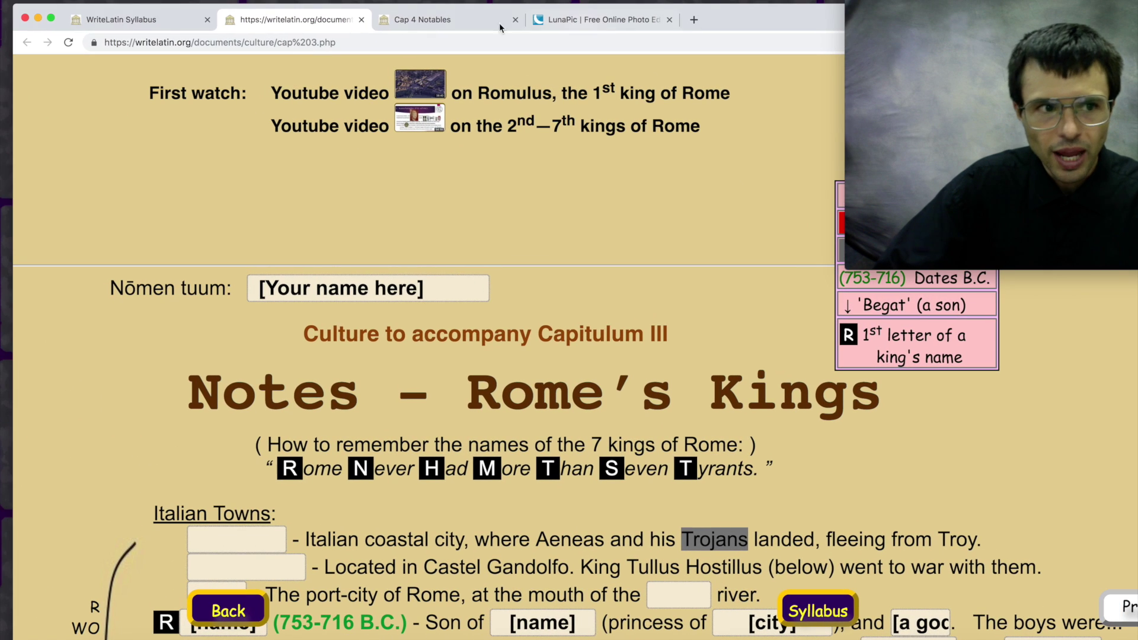
click(137, 20)
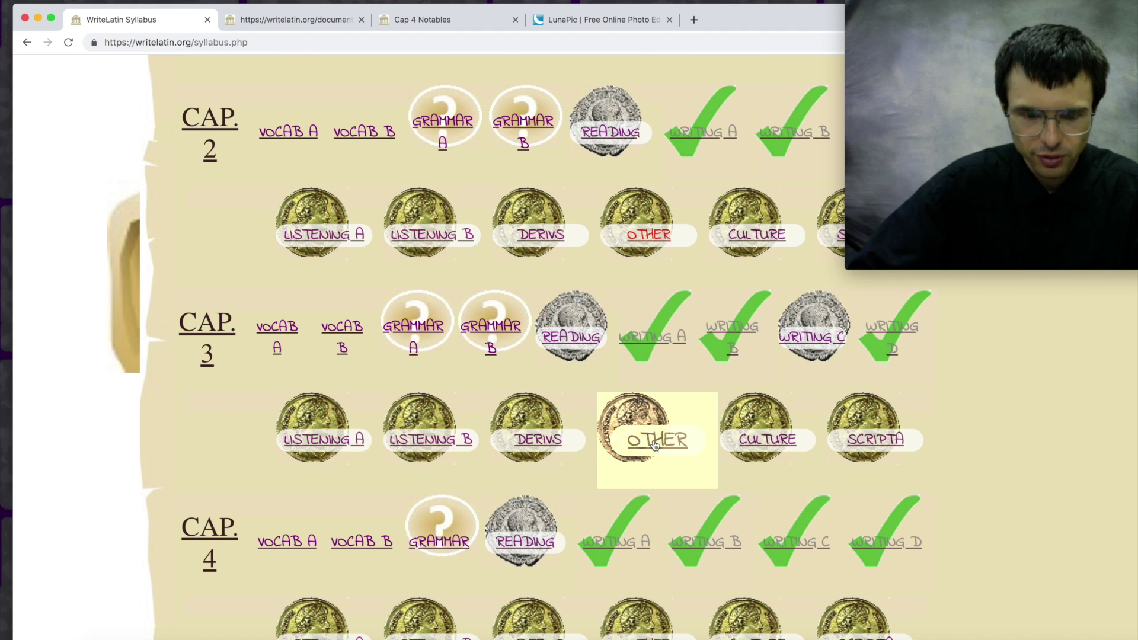
click(654, 446)
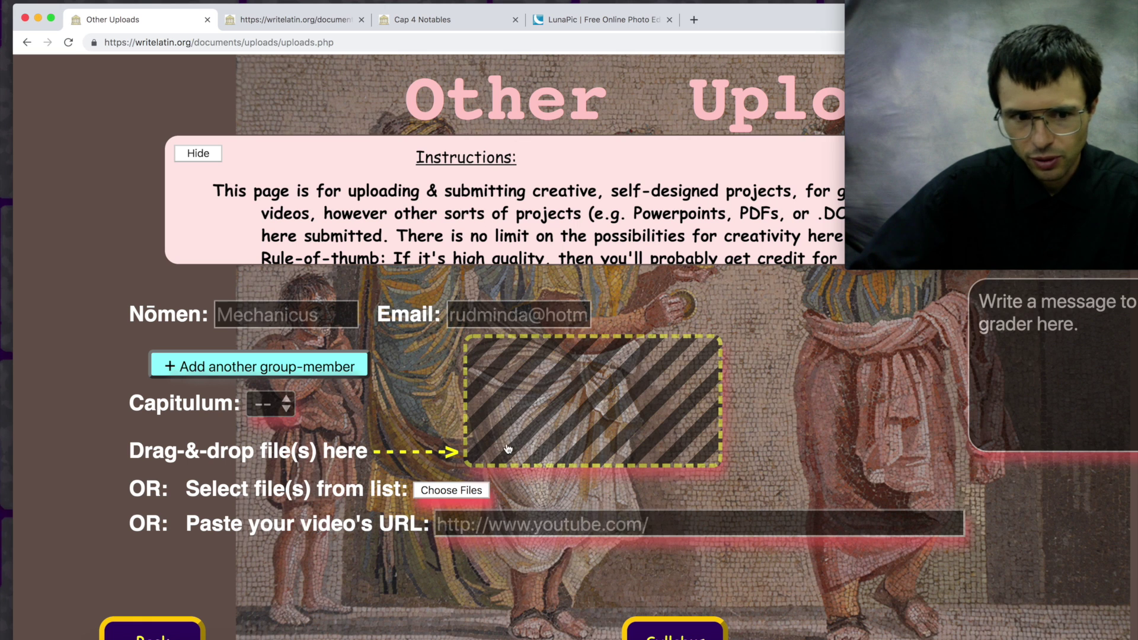